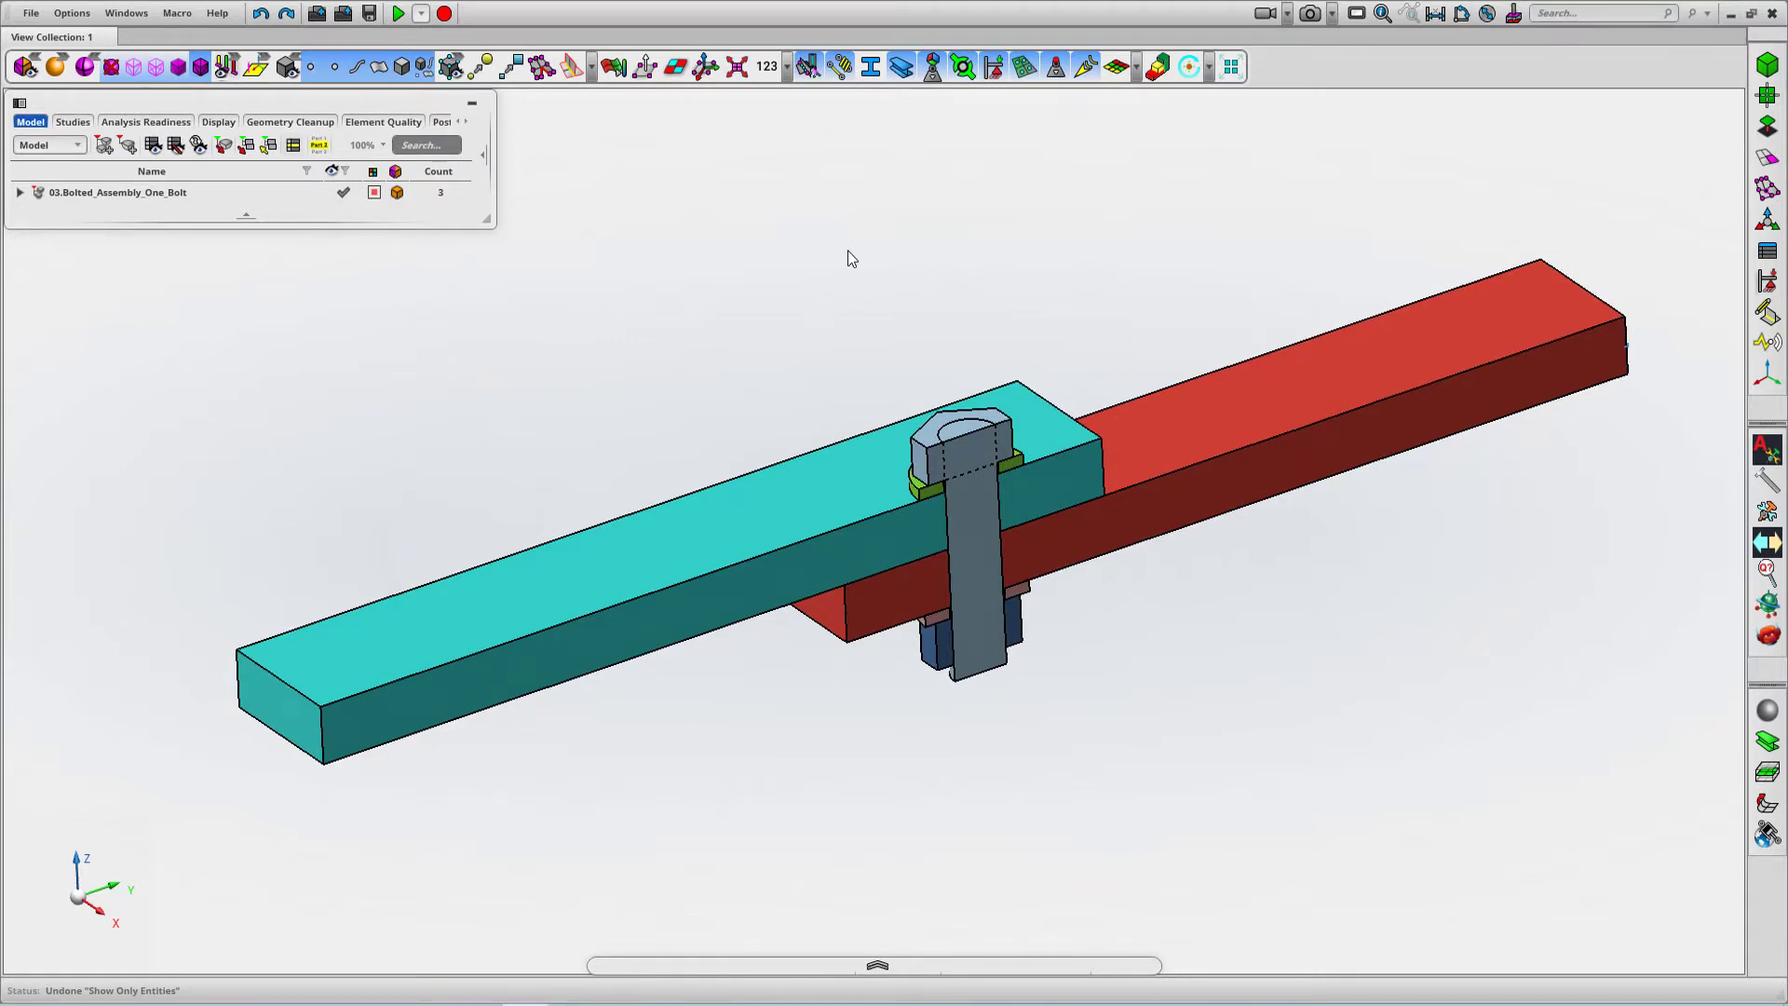
- Expand the 03.Bolted_Assembly_One_Bolt assembly and show only the 02.Plate part
{"action": "left_click", "coordinate": [16, 191]}
{"action": "left_click", "coordinate": [17, 192]}
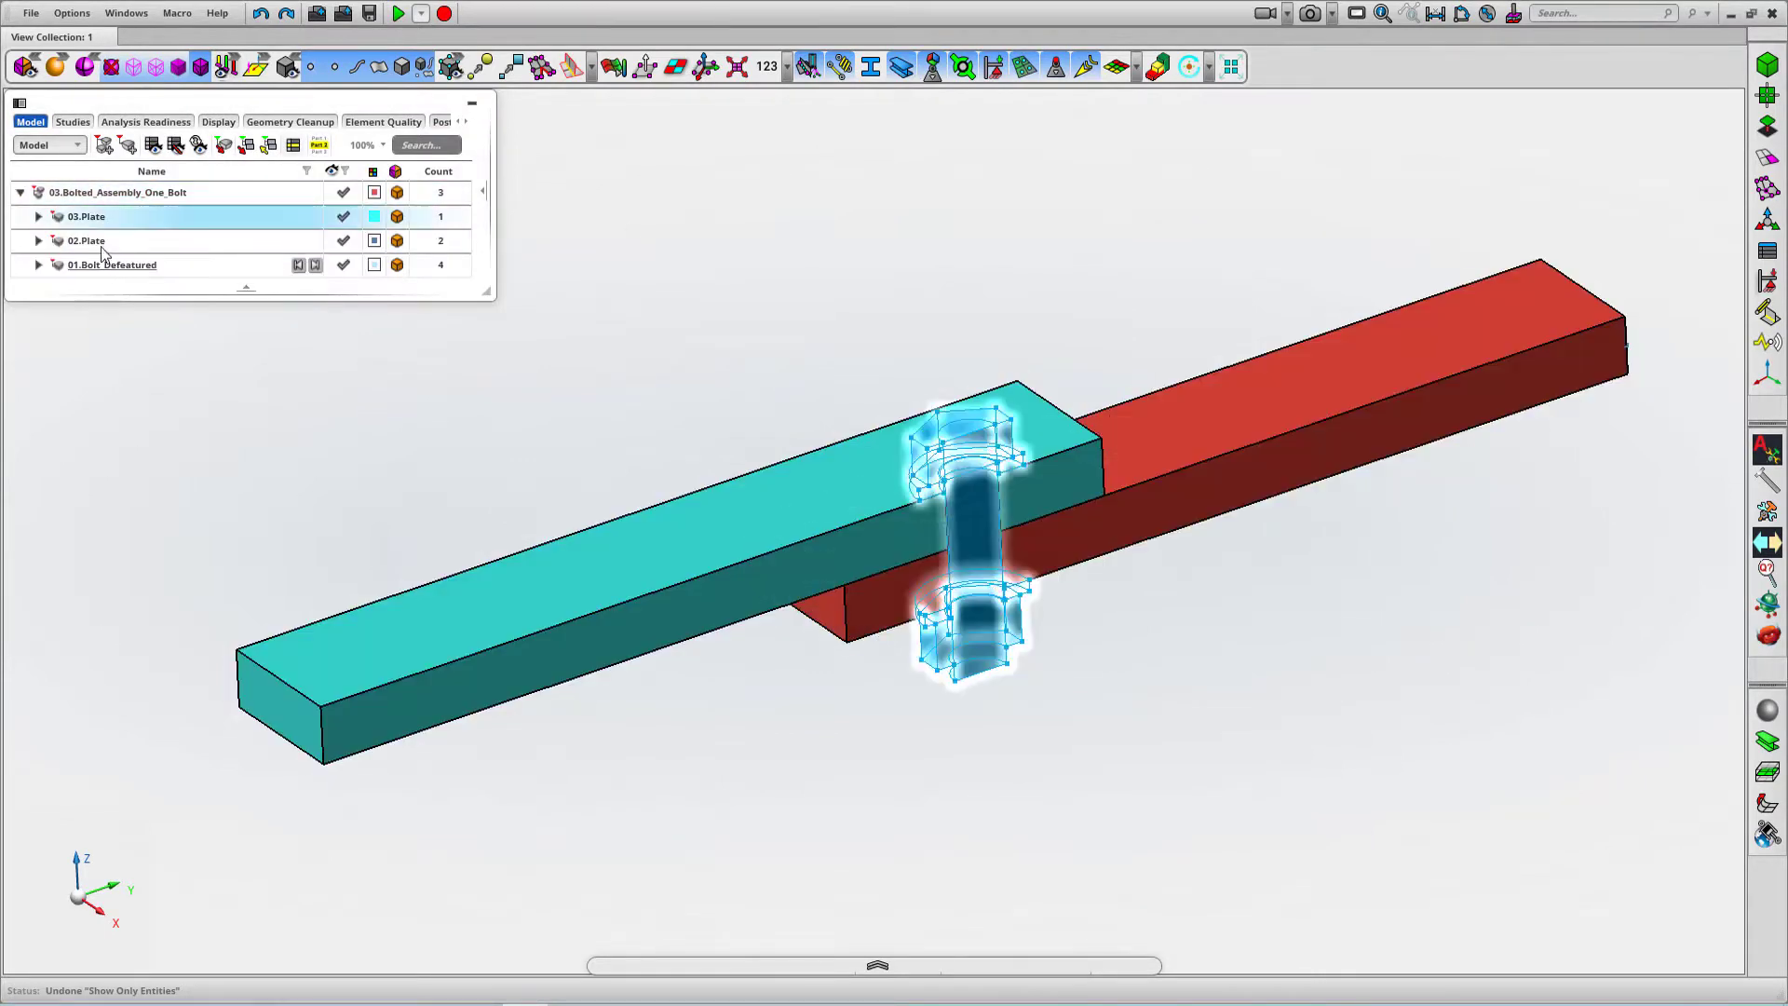
{"action": "left_click", "coordinate": [88, 240]}
{"action": "right_click", "coordinate": [100, 242]}
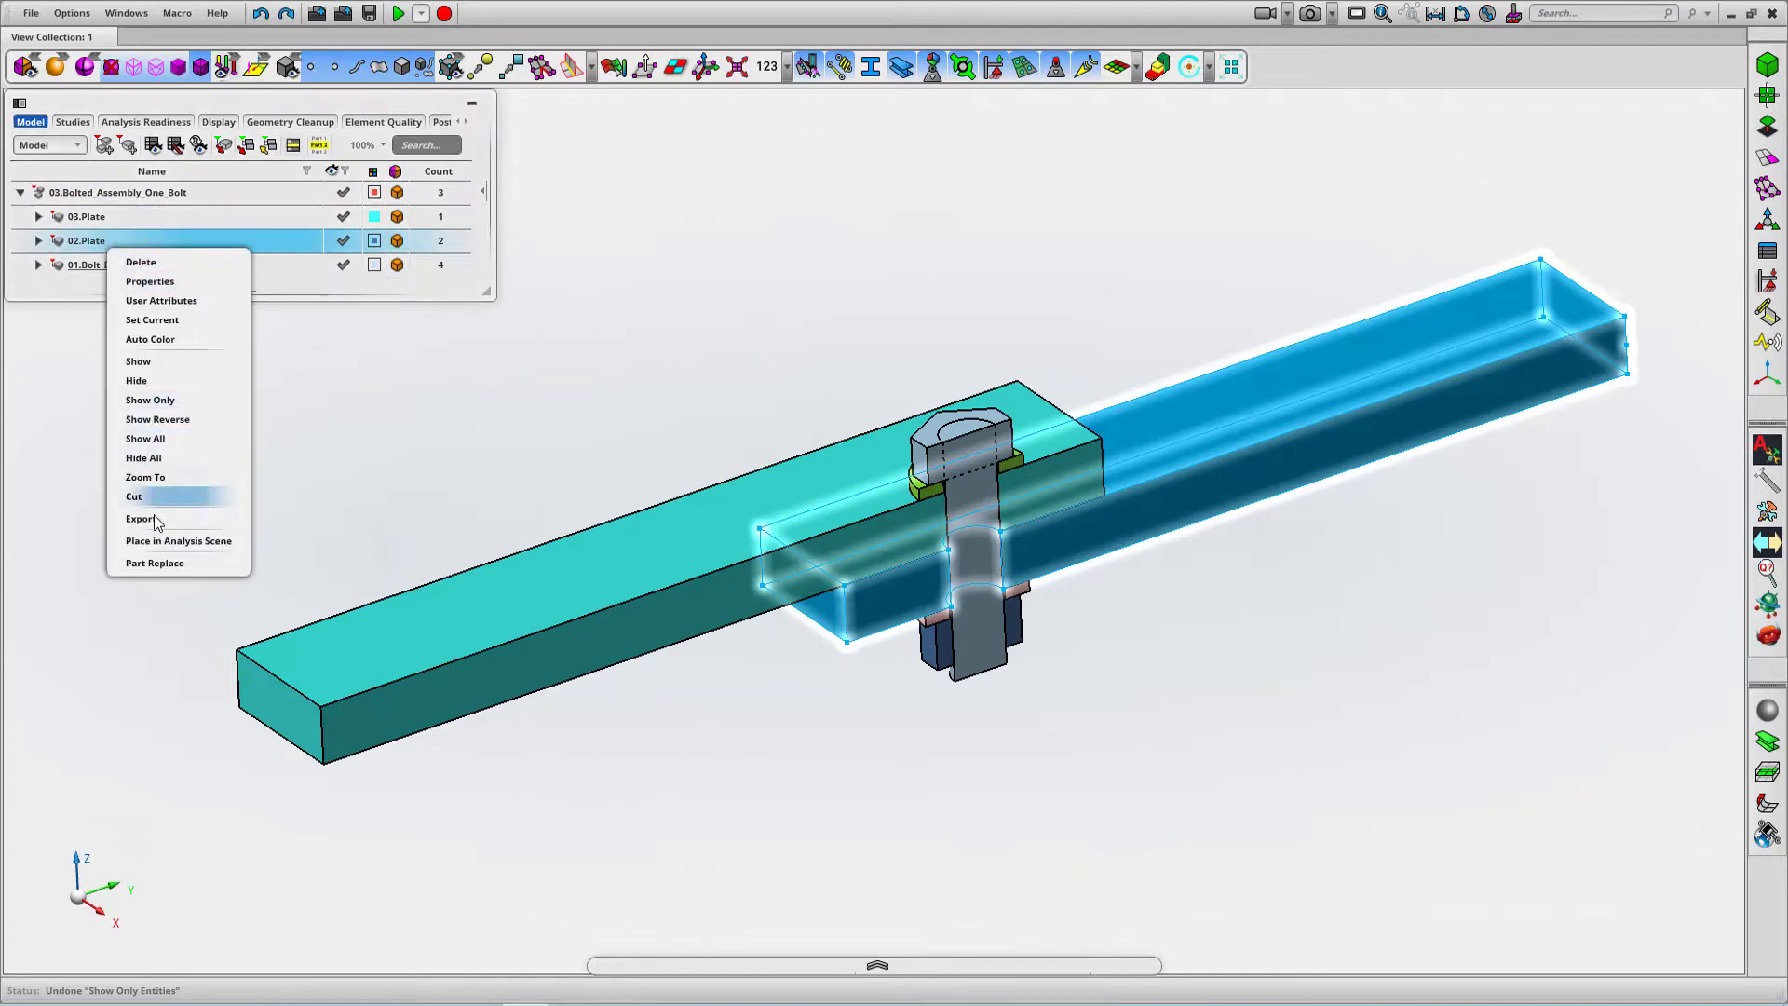
{"action": "left_click", "coordinate": [168, 400]}
{"action": "mouse_move", "coordinate": [846, 313]}
{"action": "middle_mouse_down"}
{"action": "mouse_move", "coordinate": [702, 434]}
{"action": "mouse_move", "coordinate": [722, 319]}
{"action": "mouse_move", "coordinate": [623, 379]}
{"action": "mouse_move", "coordinate": [1557, 244]}
{"action": "middle_mouse_up"}
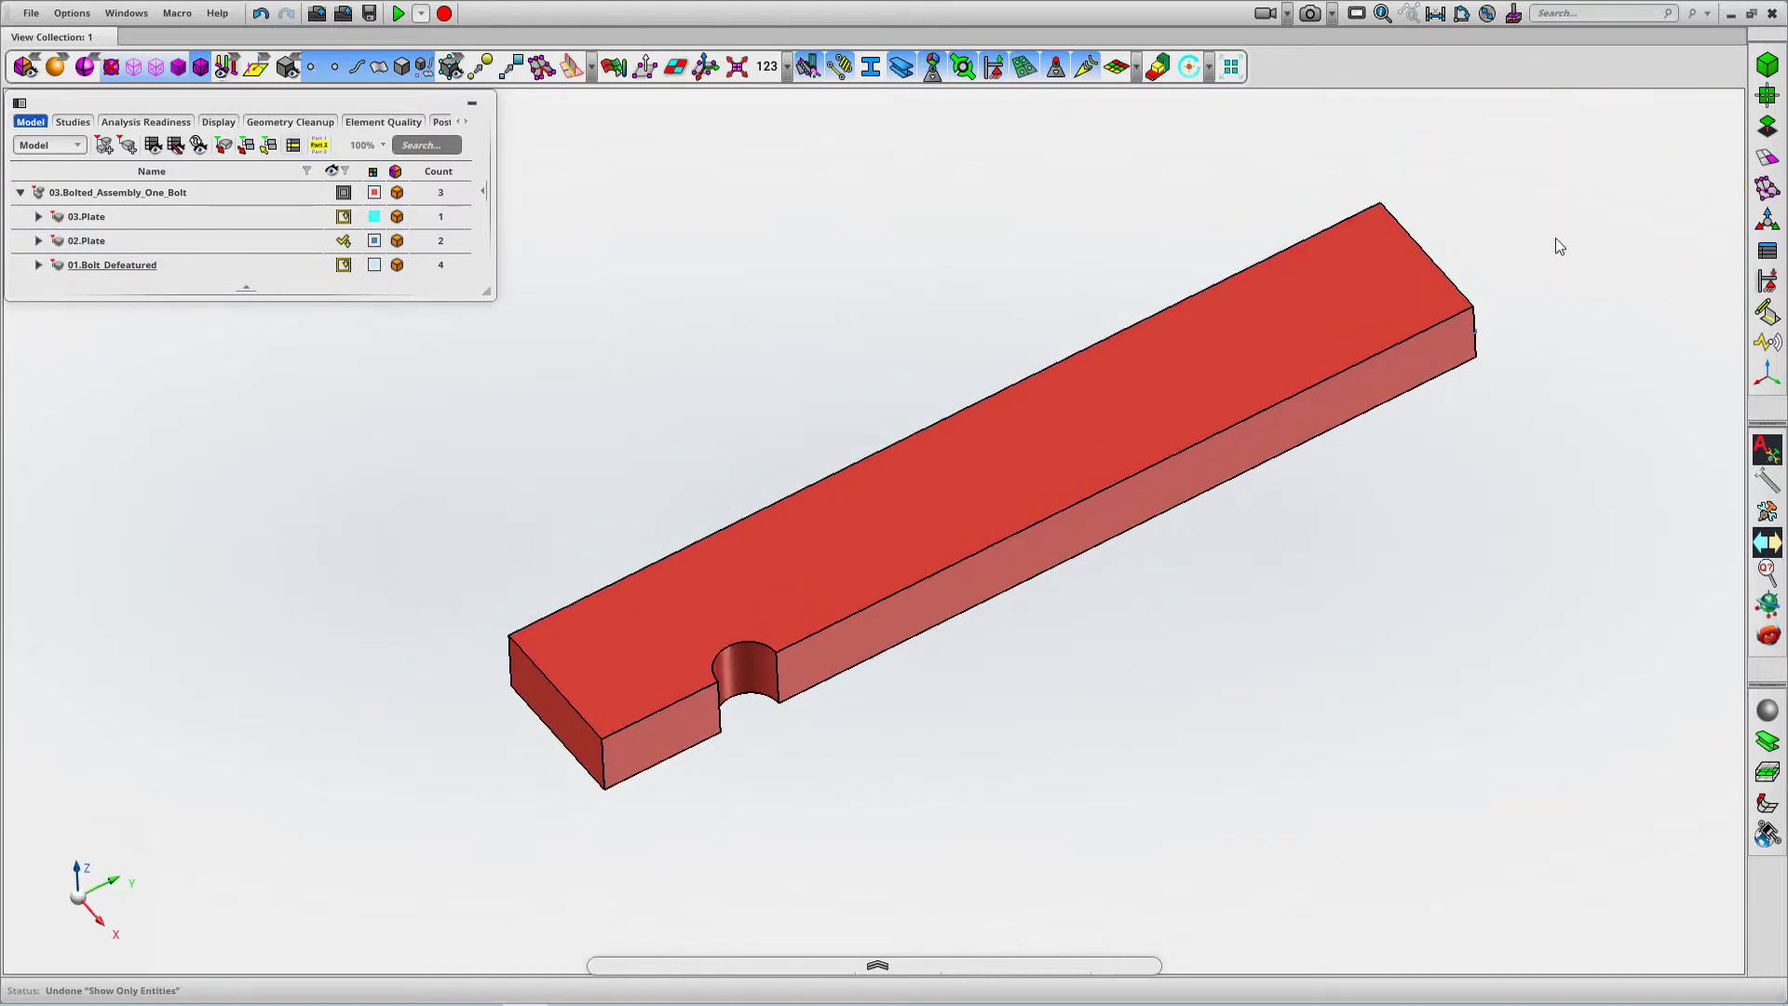
- Create a 2.5D hex mesh of the whole plate with a mesh size of 1.00 mm
{"action": "left_click", "coordinate": [1765, 163]}
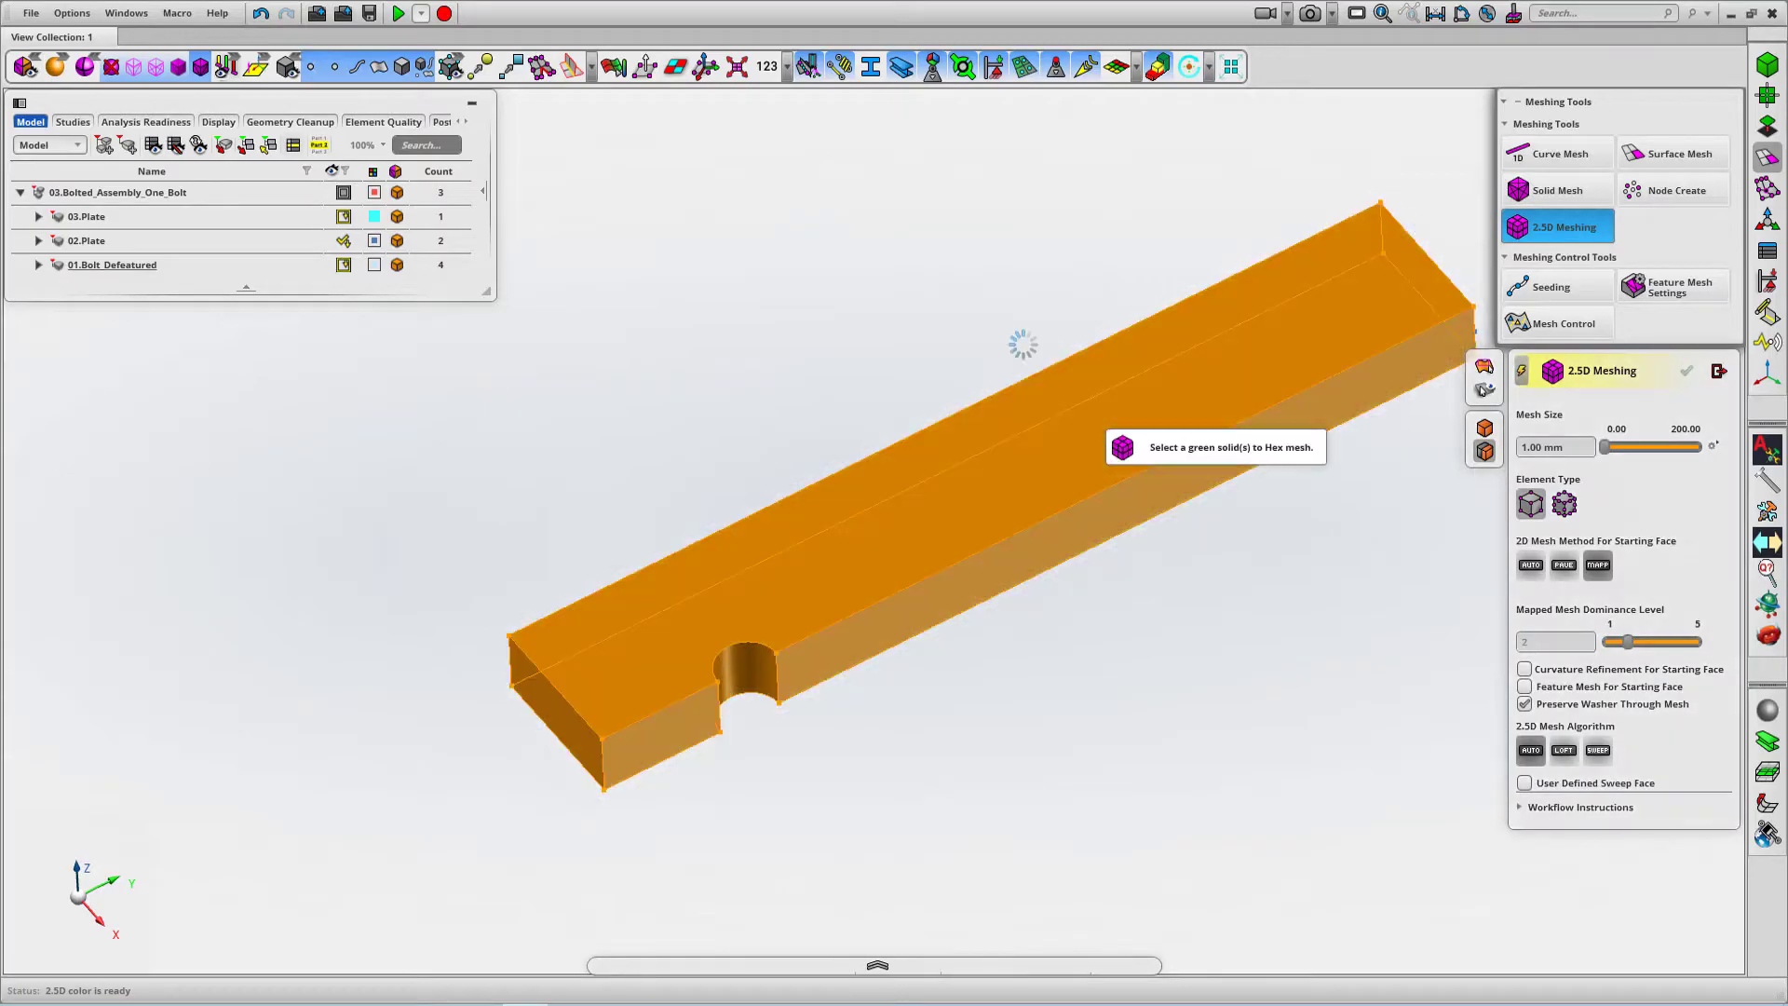
{"action": "left_click", "coordinate": [1021, 342]}
{"action": "mouse_move", "coordinate": [844, 294]}
{"action": "middle_mouse_down"}
{"action": "mouse_move", "coordinate": [818, 351]}
{"action": "mouse_move", "coordinate": [850, 304]}
{"action": "mouse_move", "coordinate": [835, 296]}
{"action": "middle_mouse_up"}
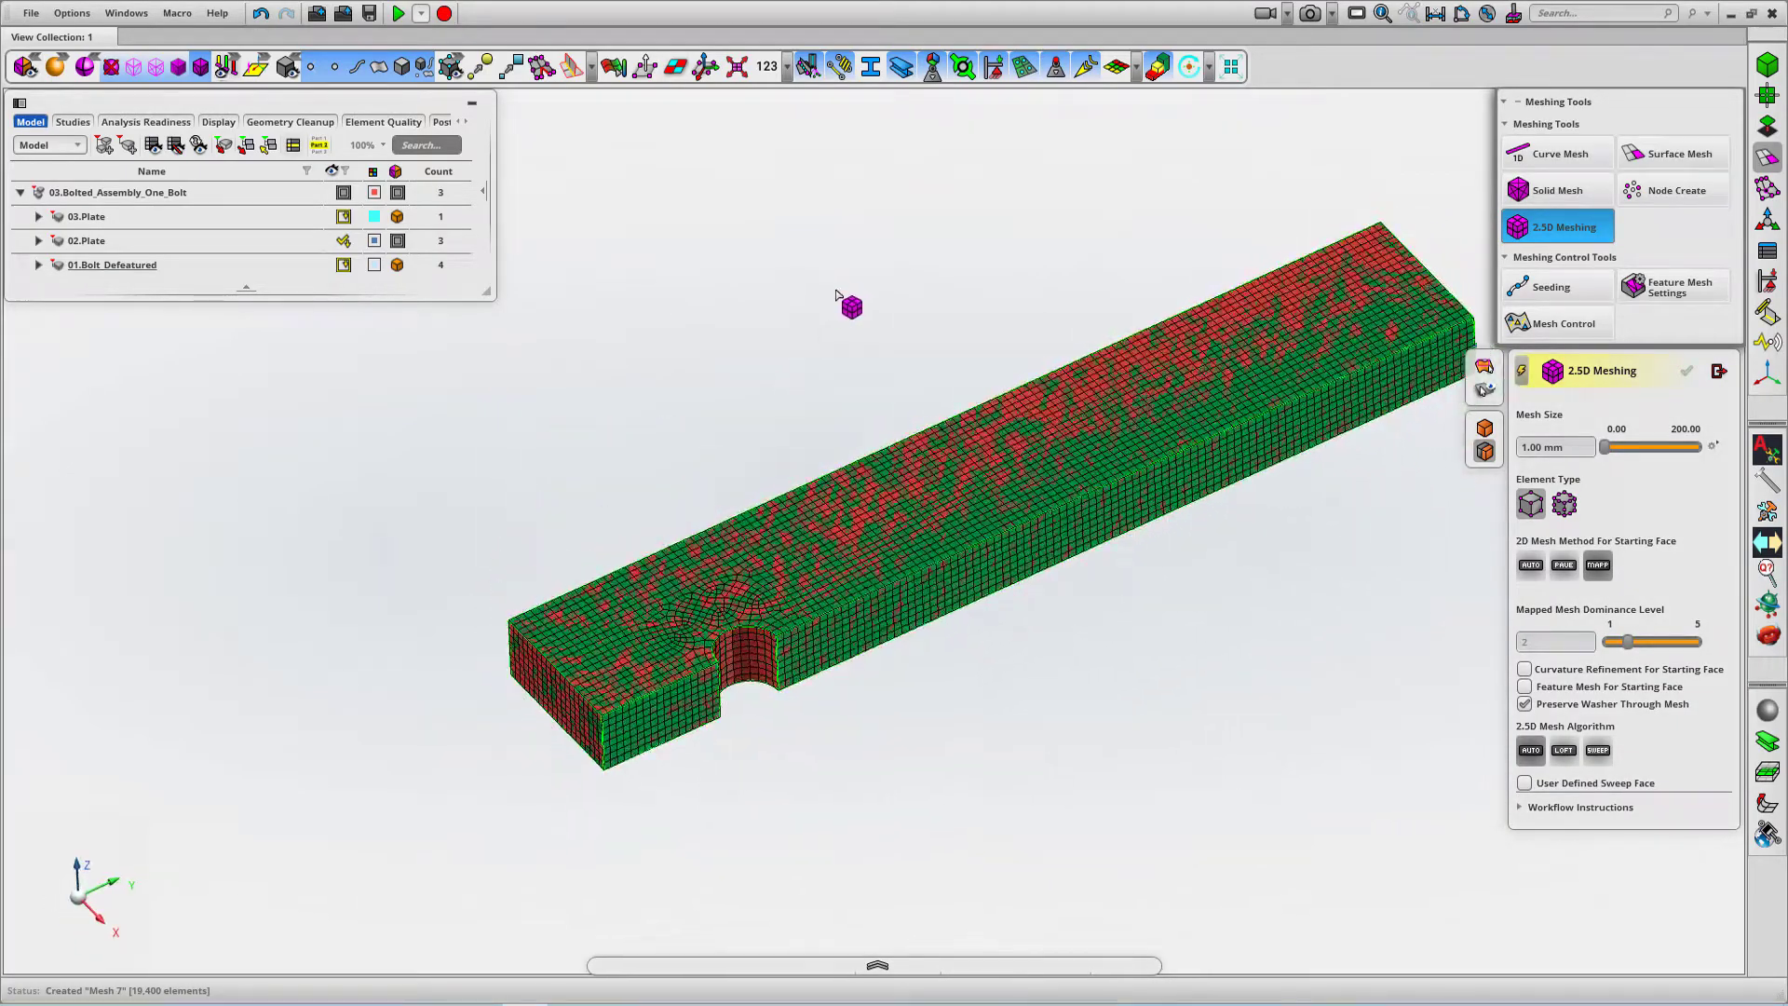
- Undo the plate's 2.5D mesh and leave the meshing tool
{"action": "left_click", "coordinate": [260, 13]}
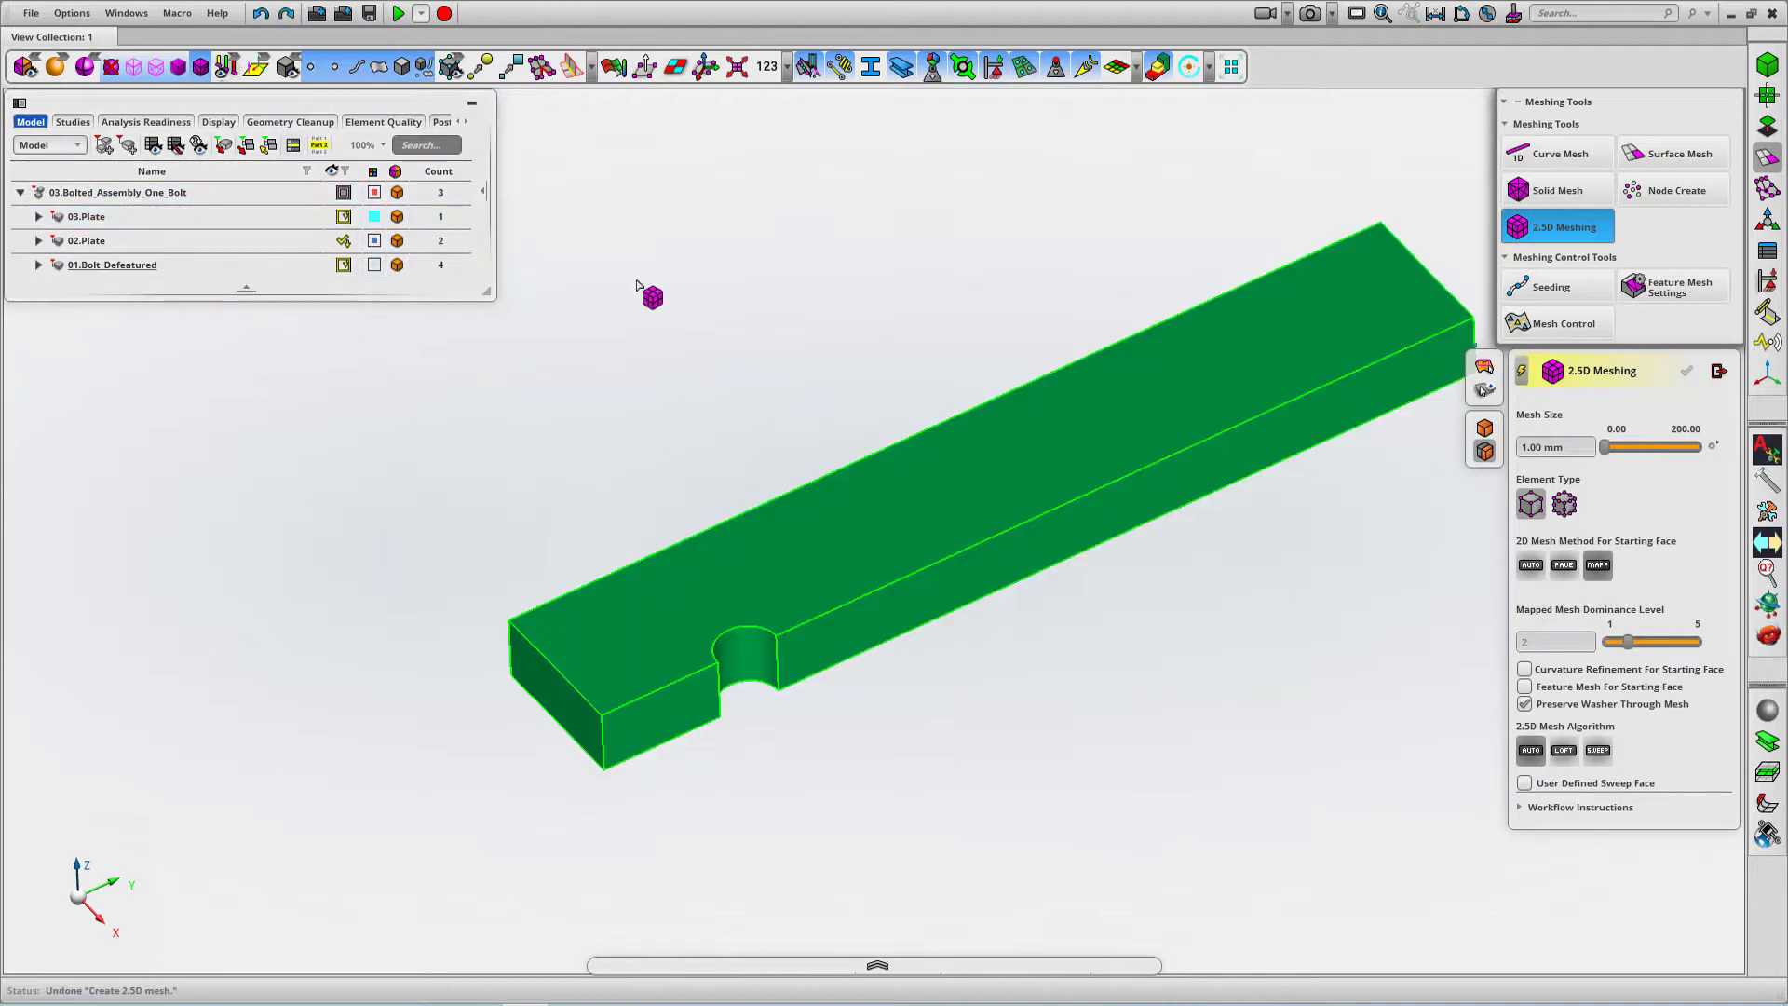
{"action": "middle_click_drag", "start_coordinate": [639, 292], "coordinate": [616, 343]}
{"action": "left_click", "coordinate": [1719, 371]}
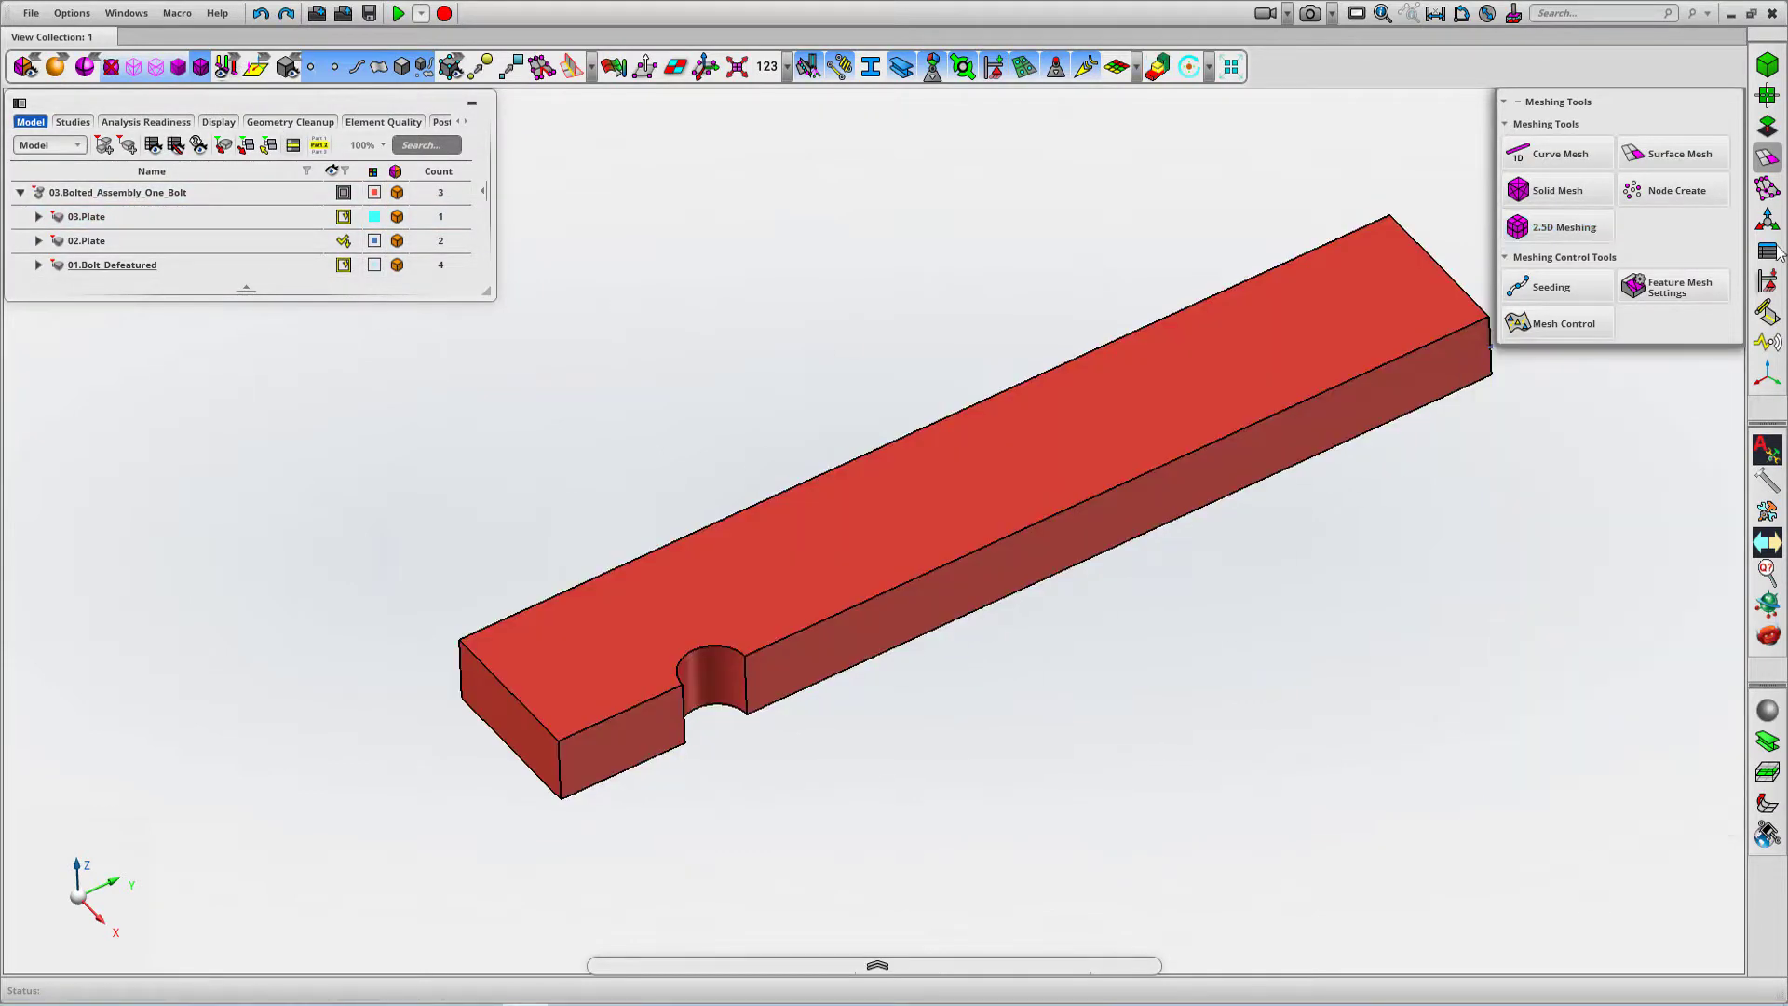
- Split the plate body with the Split Tool's face-offset method, offsetting the cylindrical hole face by 2.00 mm
{"action": "left_click", "coordinate": [1773, 125]}
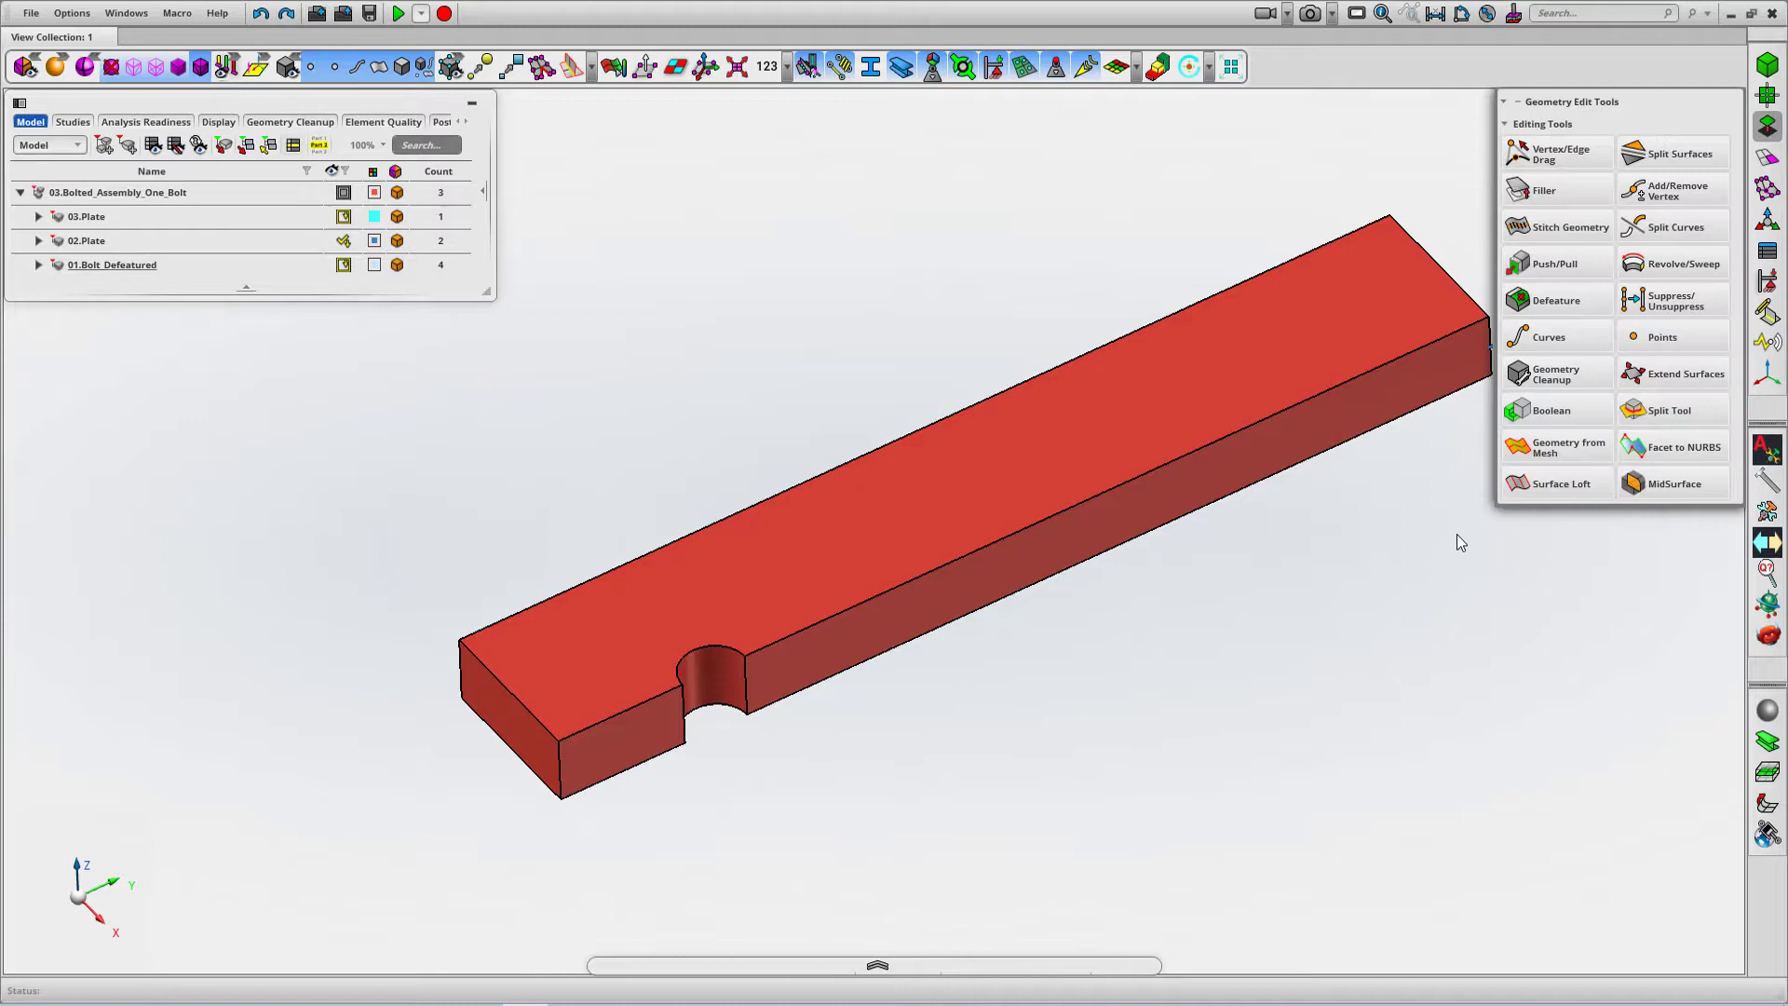
{"action": "left_click", "coordinate": [1667, 416]}
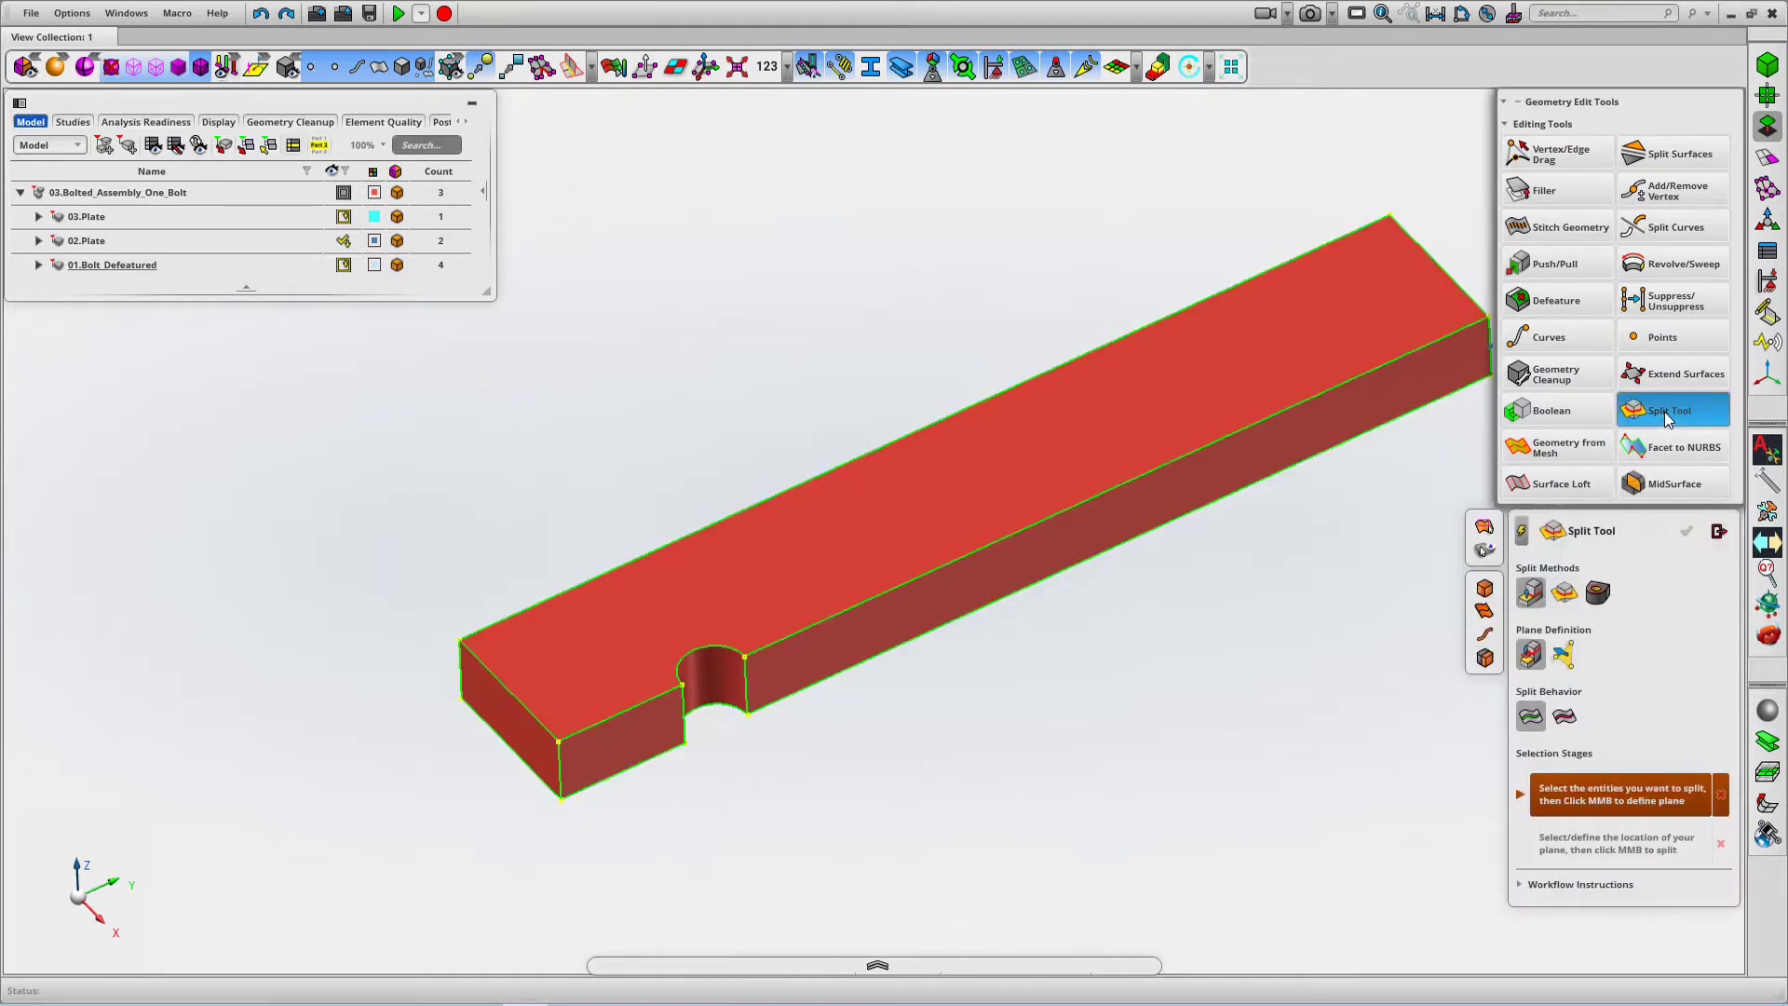
{"action": "left_click", "coordinate": [1598, 595]}
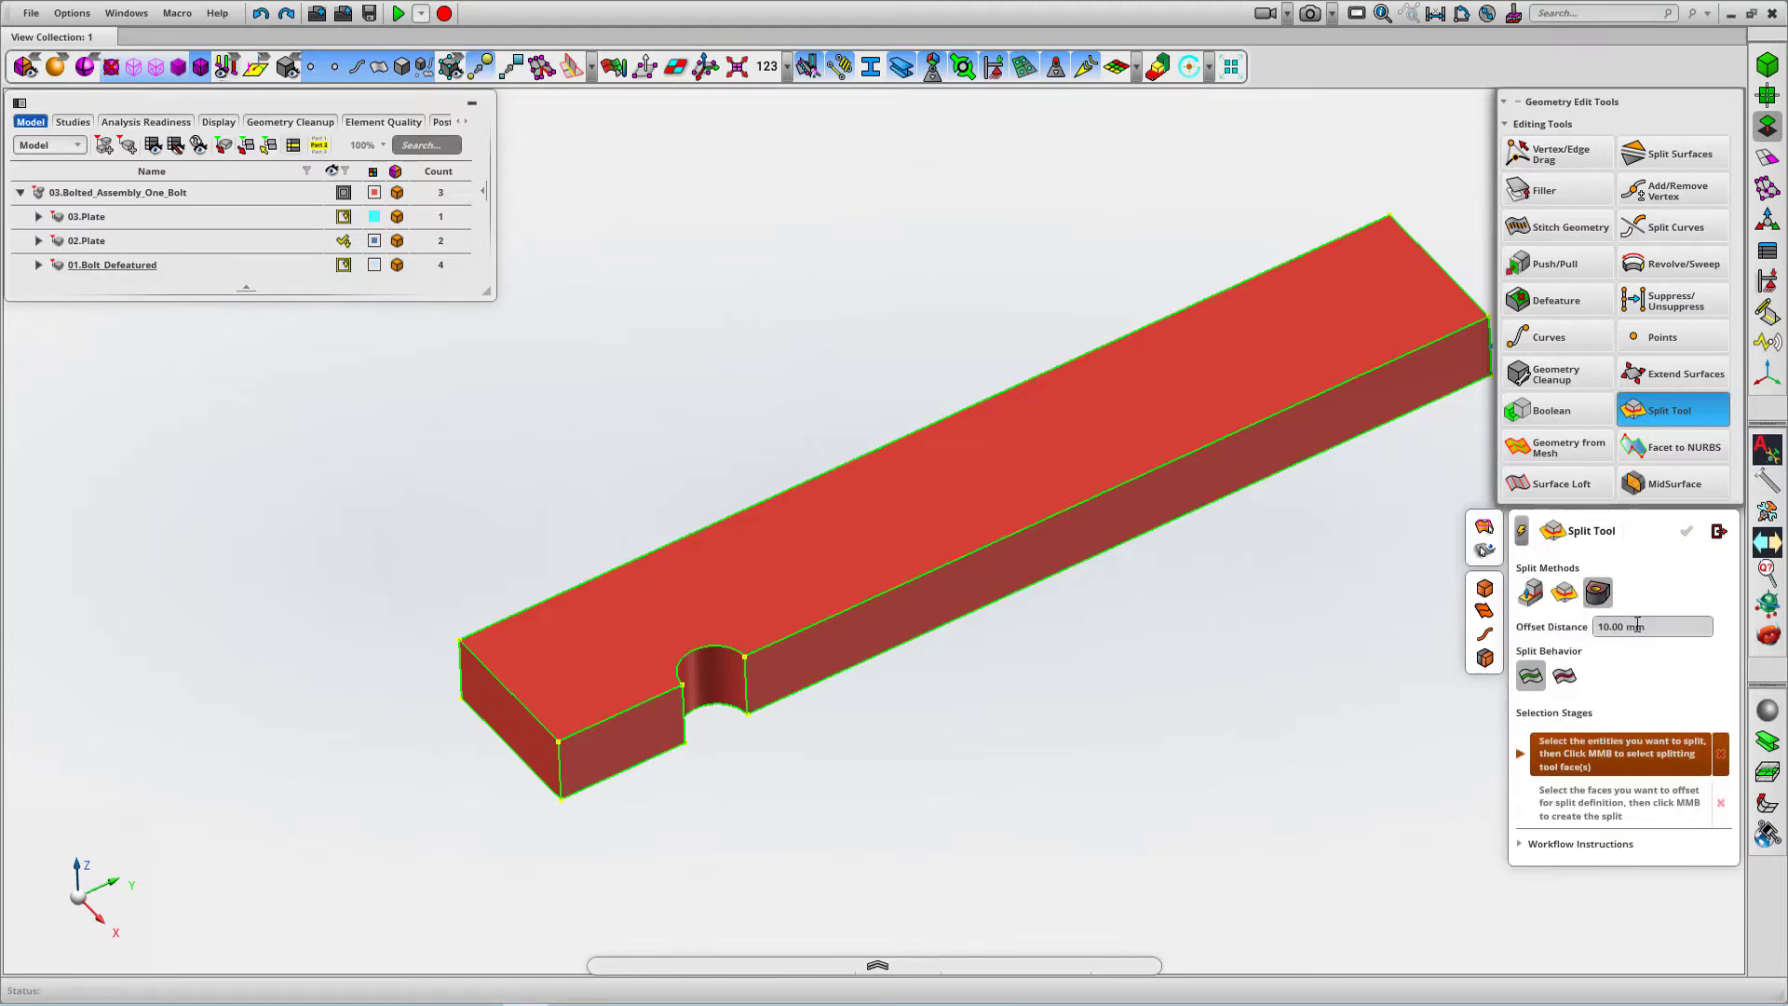
{"action": "left_click", "coordinate": [1623, 628]}
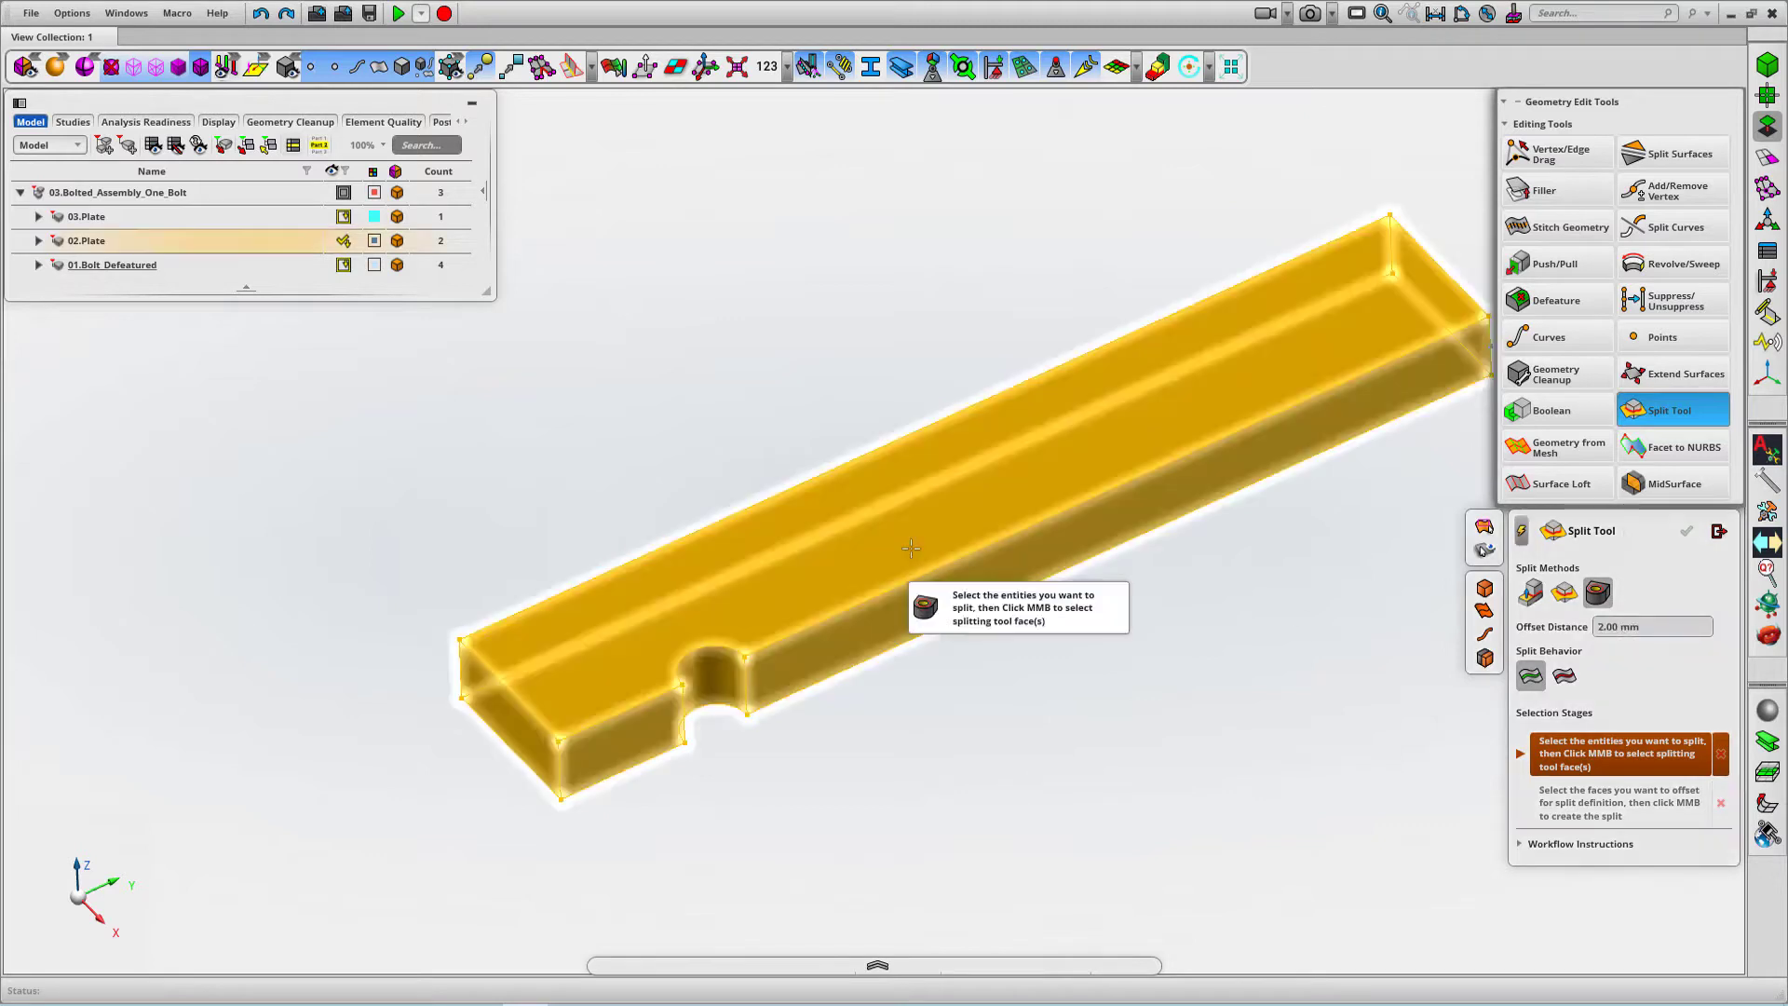
{"action": "middle_click", "coordinate": [760, 313]}
{"action": "left_click", "coordinate": [727, 666]}
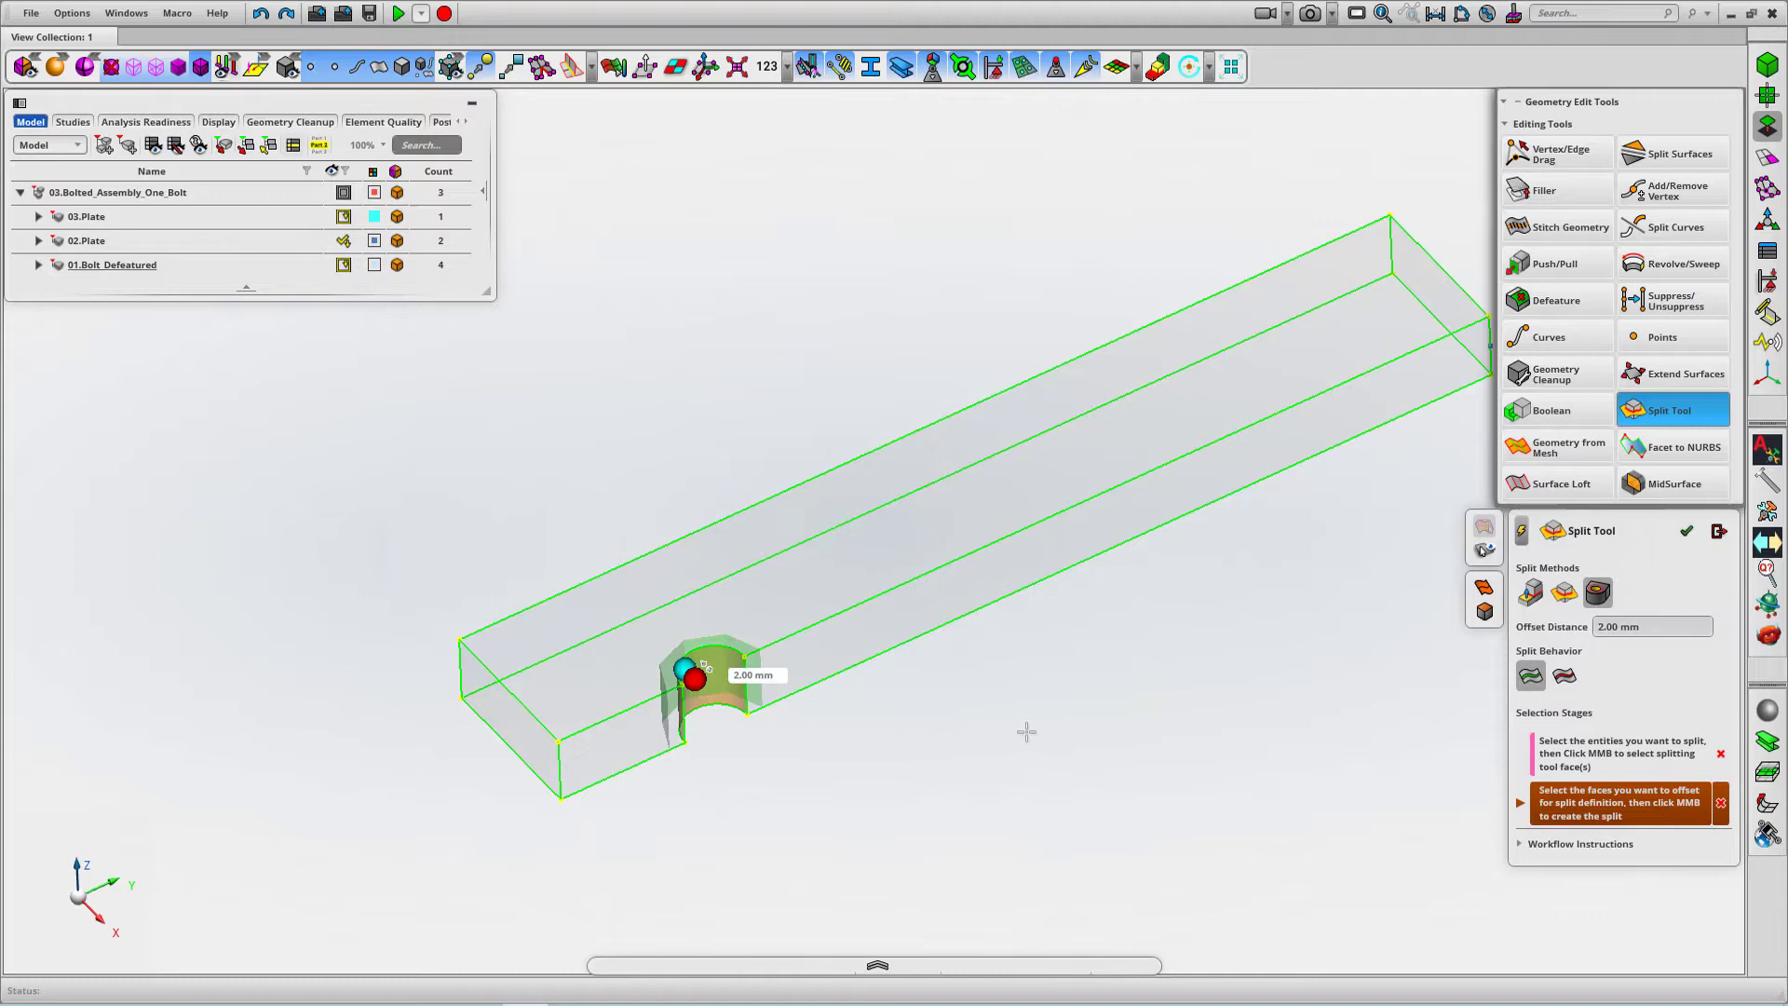
{"action": "middle_click", "coordinate": [1027, 690]}
{"action": "mouse_move", "coordinate": [1067, 656]}
{"action": "middle_mouse_down"}
{"action": "mouse_move", "coordinate": [1026, 690]}
{"action": "mouse_move", "coordinate": [1056, 660]}
{"action": "middle_mouse_up"}
{"action": "scroll", "coordinate": [1060, 689], "scroll_direction": "up", "scroll_amount": 1}
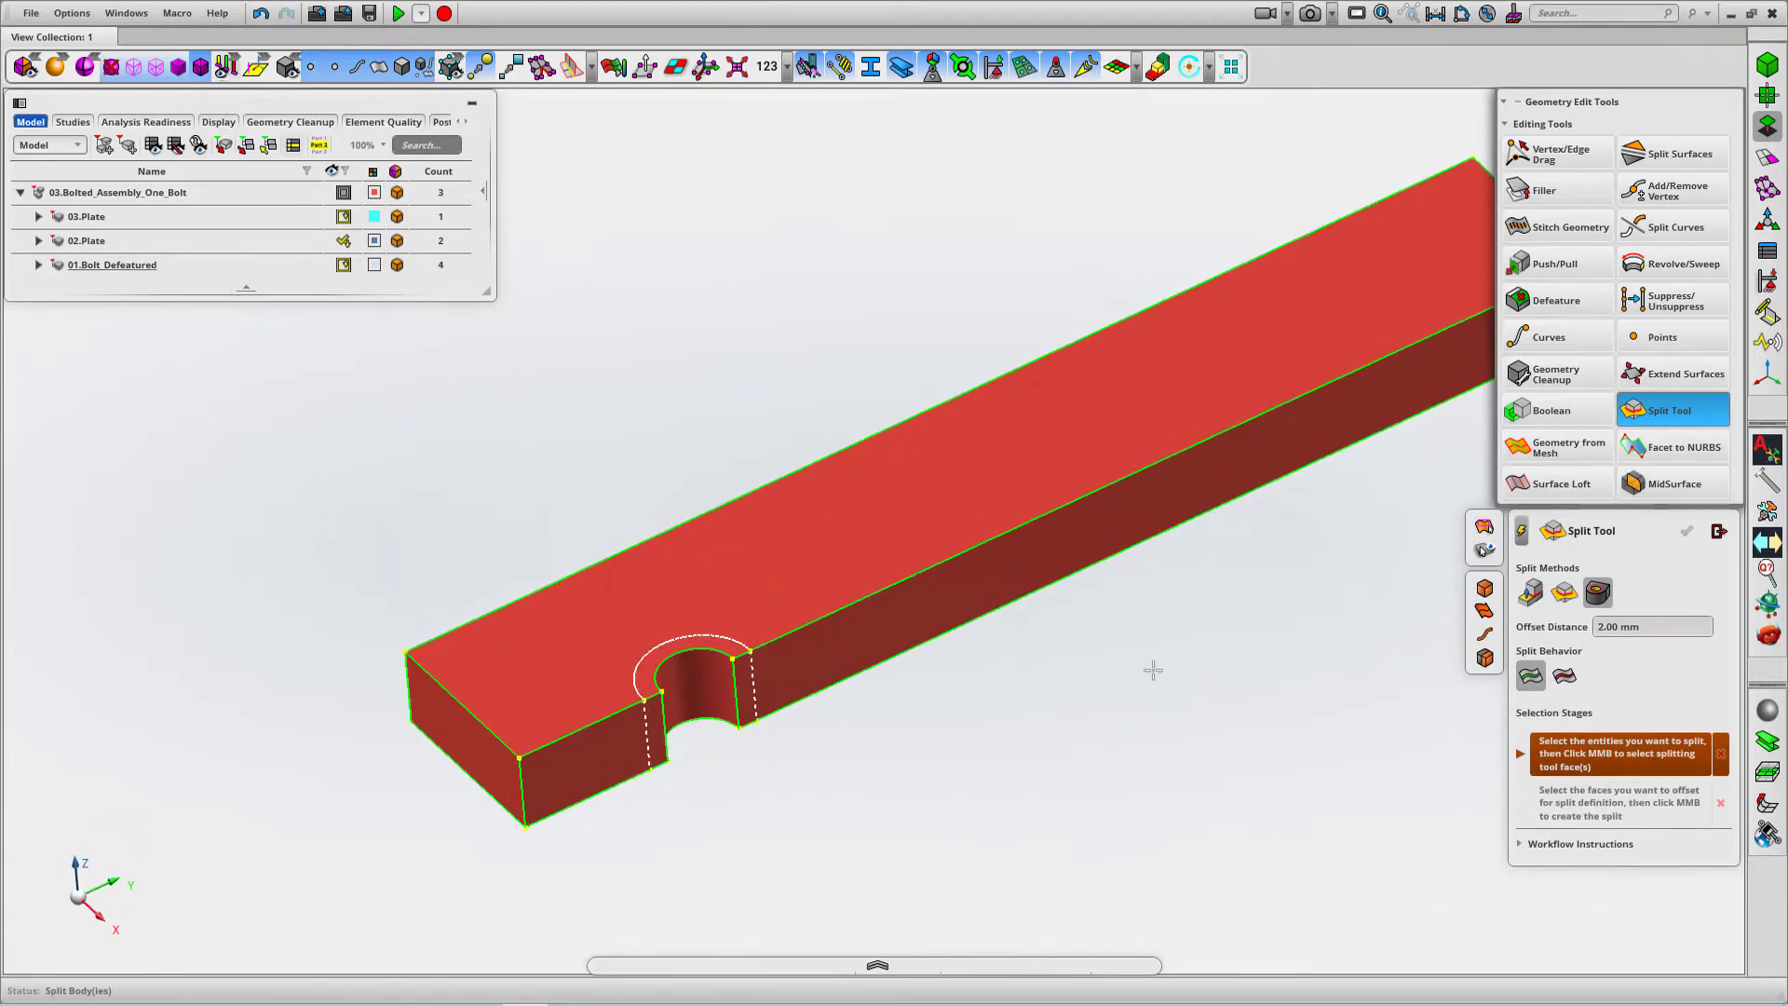
{"action": "right_click_drag", "start_coordinate": [1153, 666], "coordinate": [1193, 611]}
{"action": "scroll", "coordinate": [1080, 619], "scroll_direction": "down", "scroll_amount": 2}
{"action": "scroll", "coordinate": [1192, 631], "scroll_direction": "up", "scroll_amount": 1}
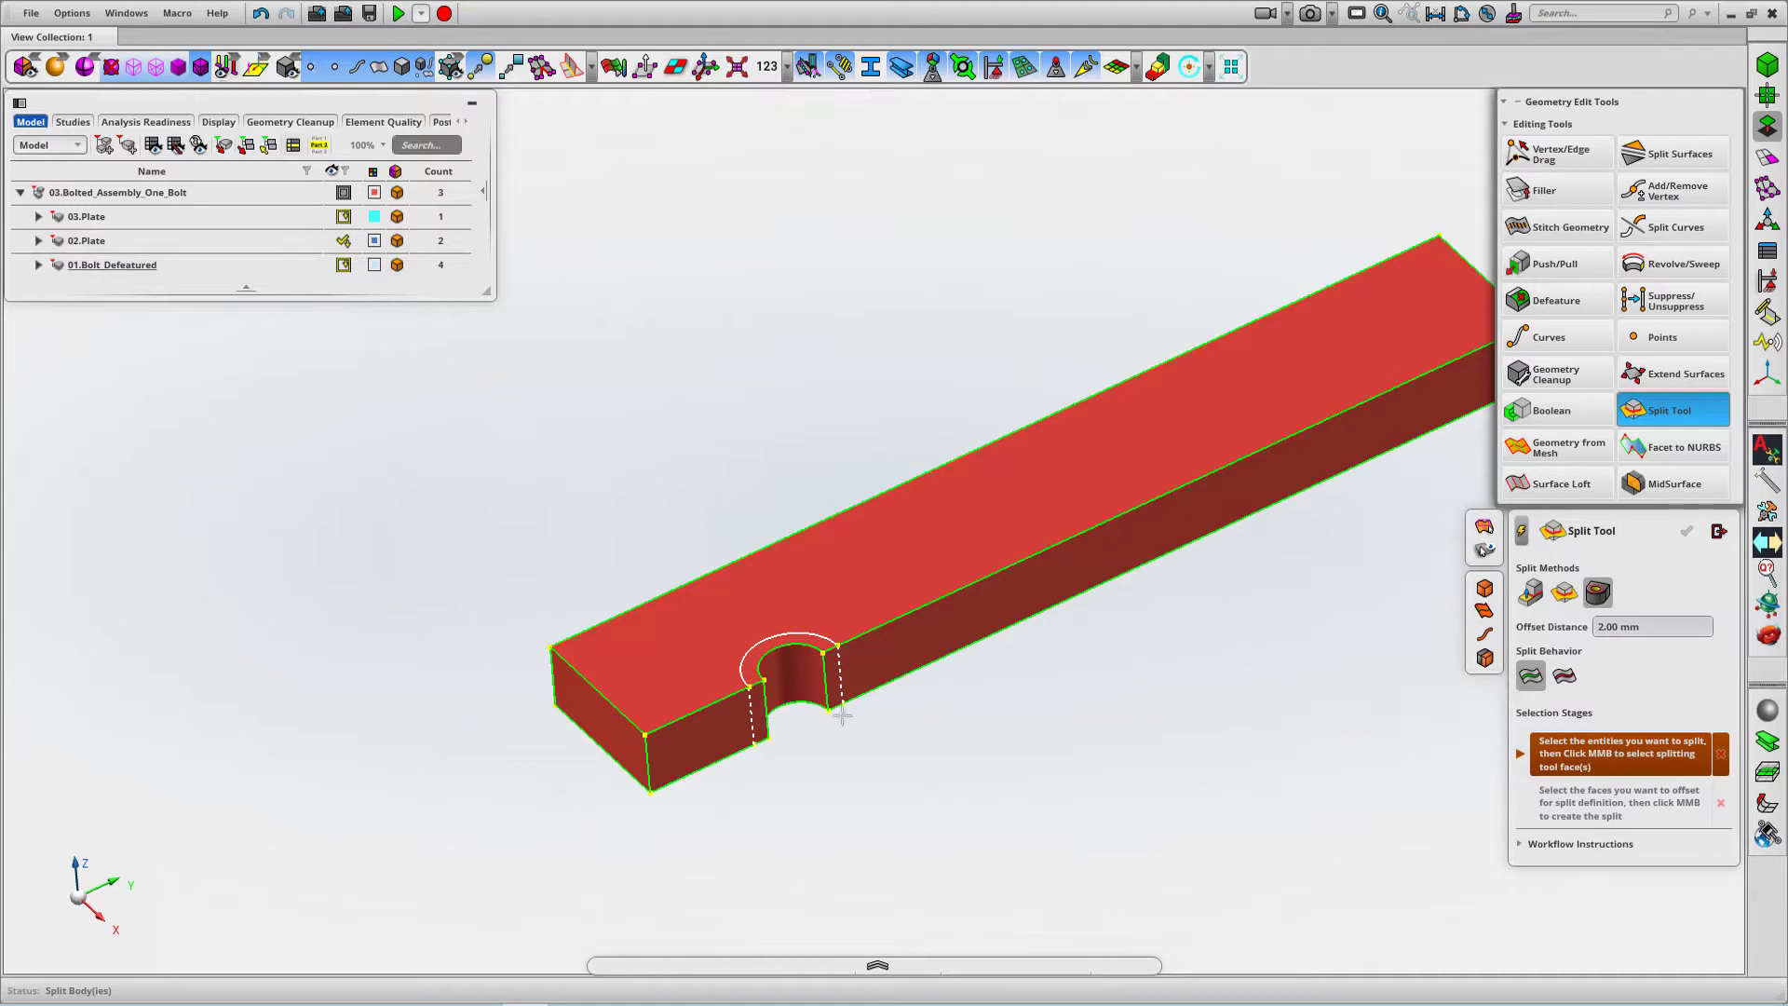
- Split the plate's outer body again around the hole, offsetting the cylindrical hole face by 6.00 mm
{"action": "left_click", "coordinate": [1630, 627]}
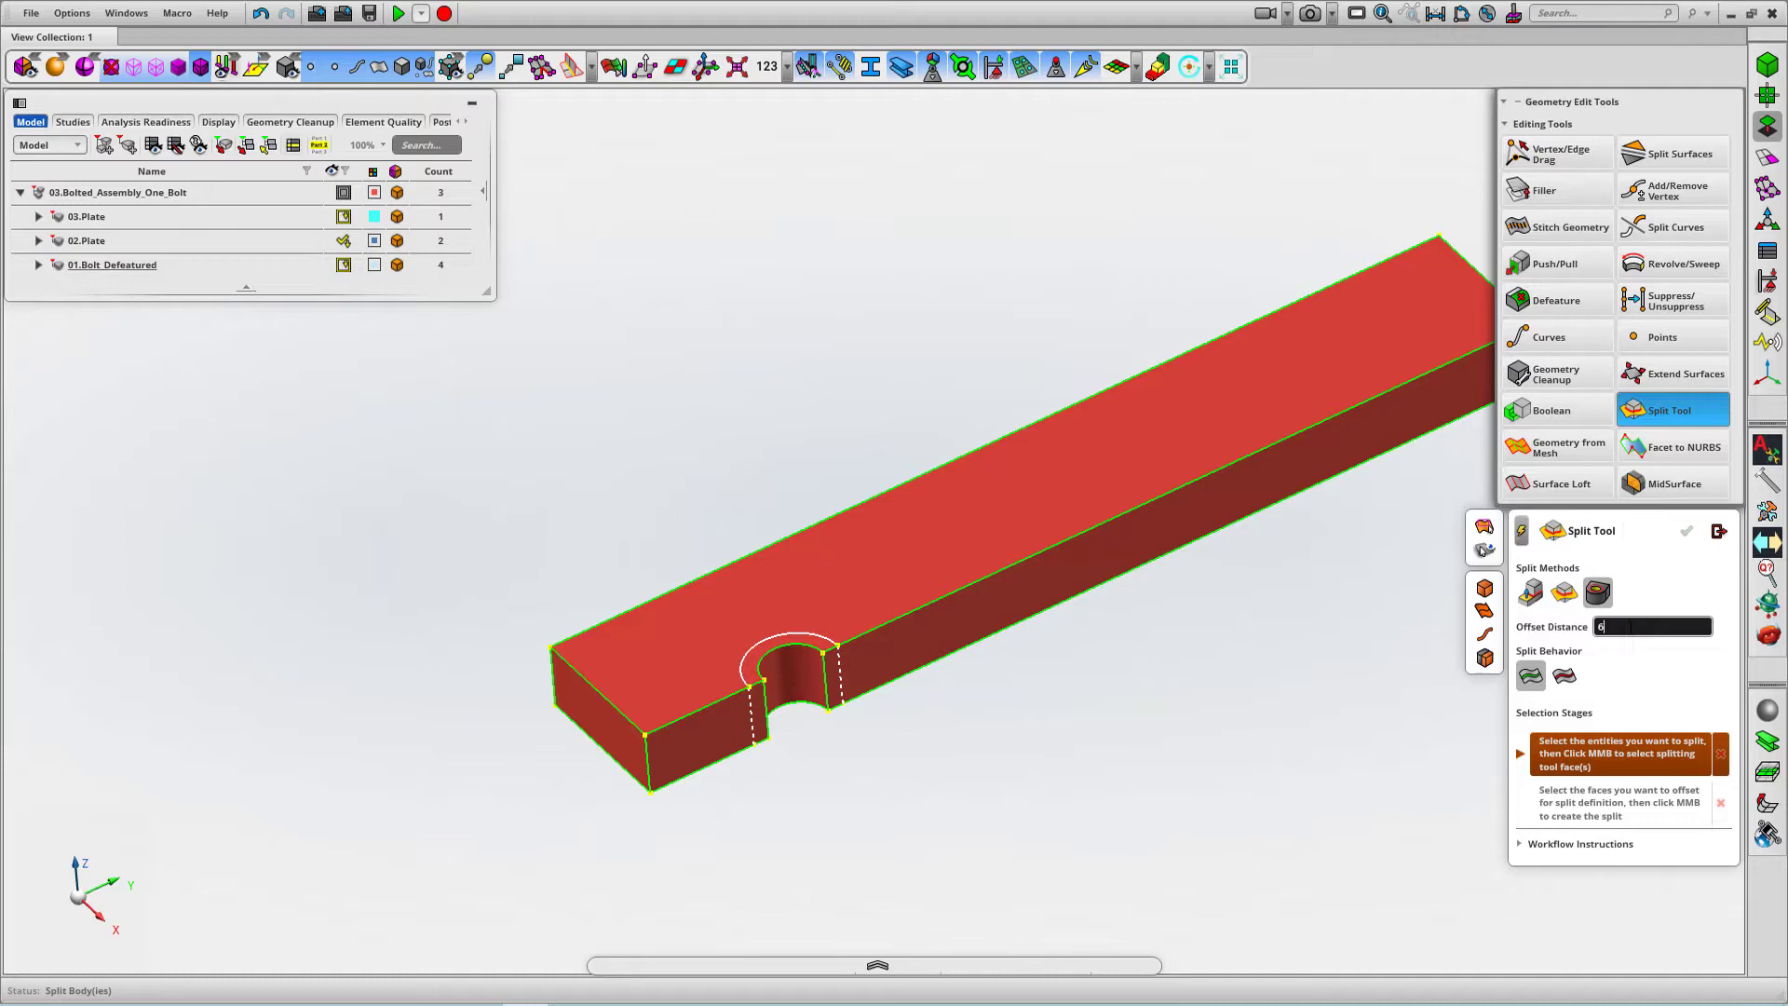
{"action": "key", "text": "Return"}
{"action": "left_click", "coordinate": [940, 582]}
{"action": "middle_click_drag", "start_coordinate": [1129, 776], "coordinate": [1075, 745]}
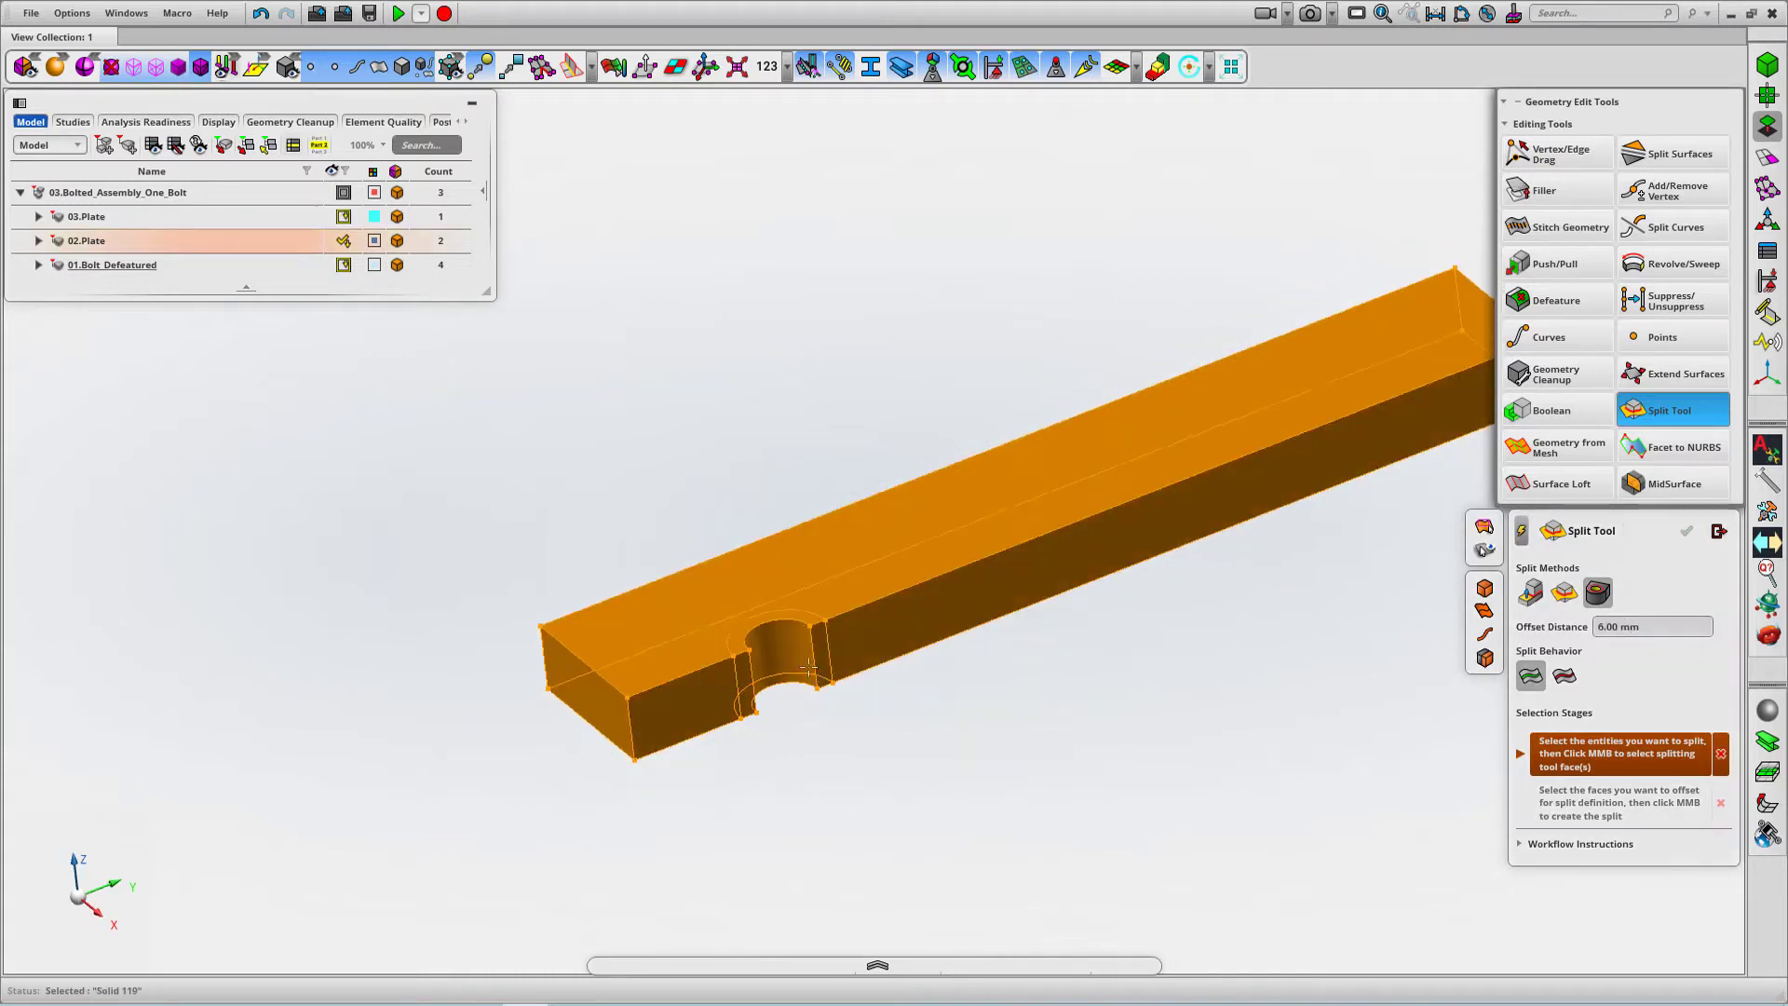
{"action": "middle_click", "coordinate": [955, 765]}
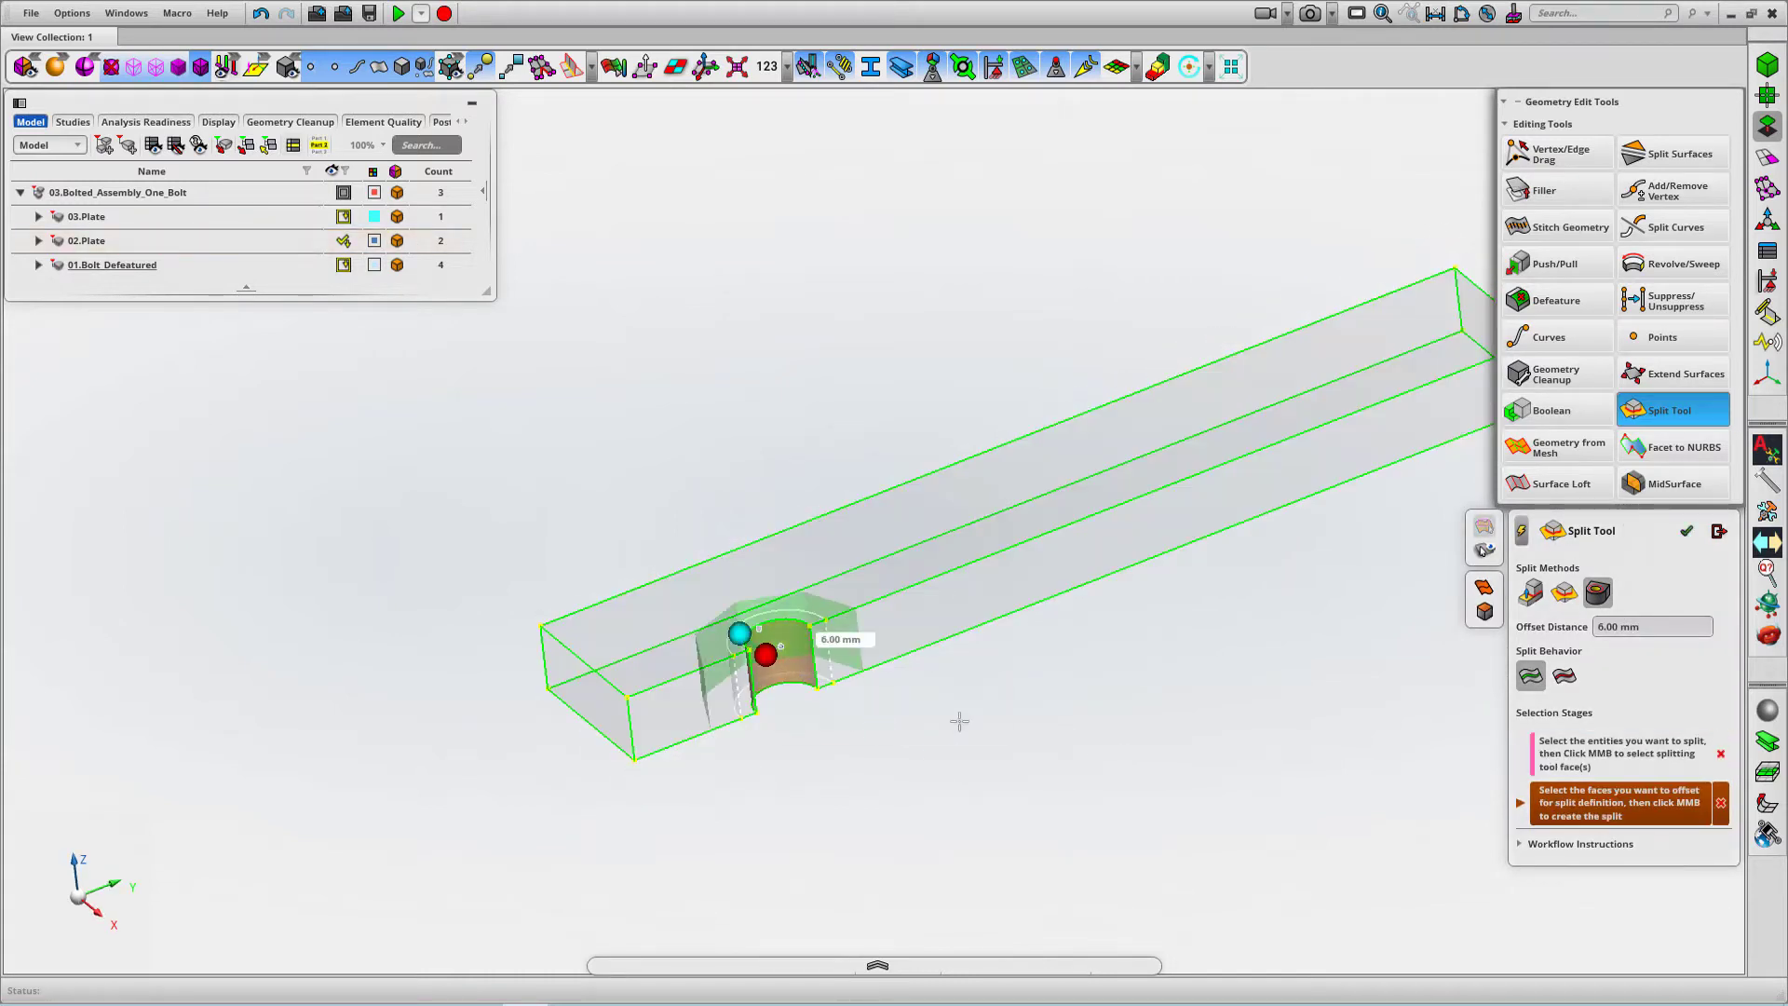
{"action": "middle_click", "coordinate": [1004, 731]}
{"action": "middle_click_drag", "start_coordinate": [1019, 701], "coordinate": [1014, 769]}
{"action": "scroll", "coordinate": [1014, 769], "scroll_direction": "up", "scroll_amount": 2}
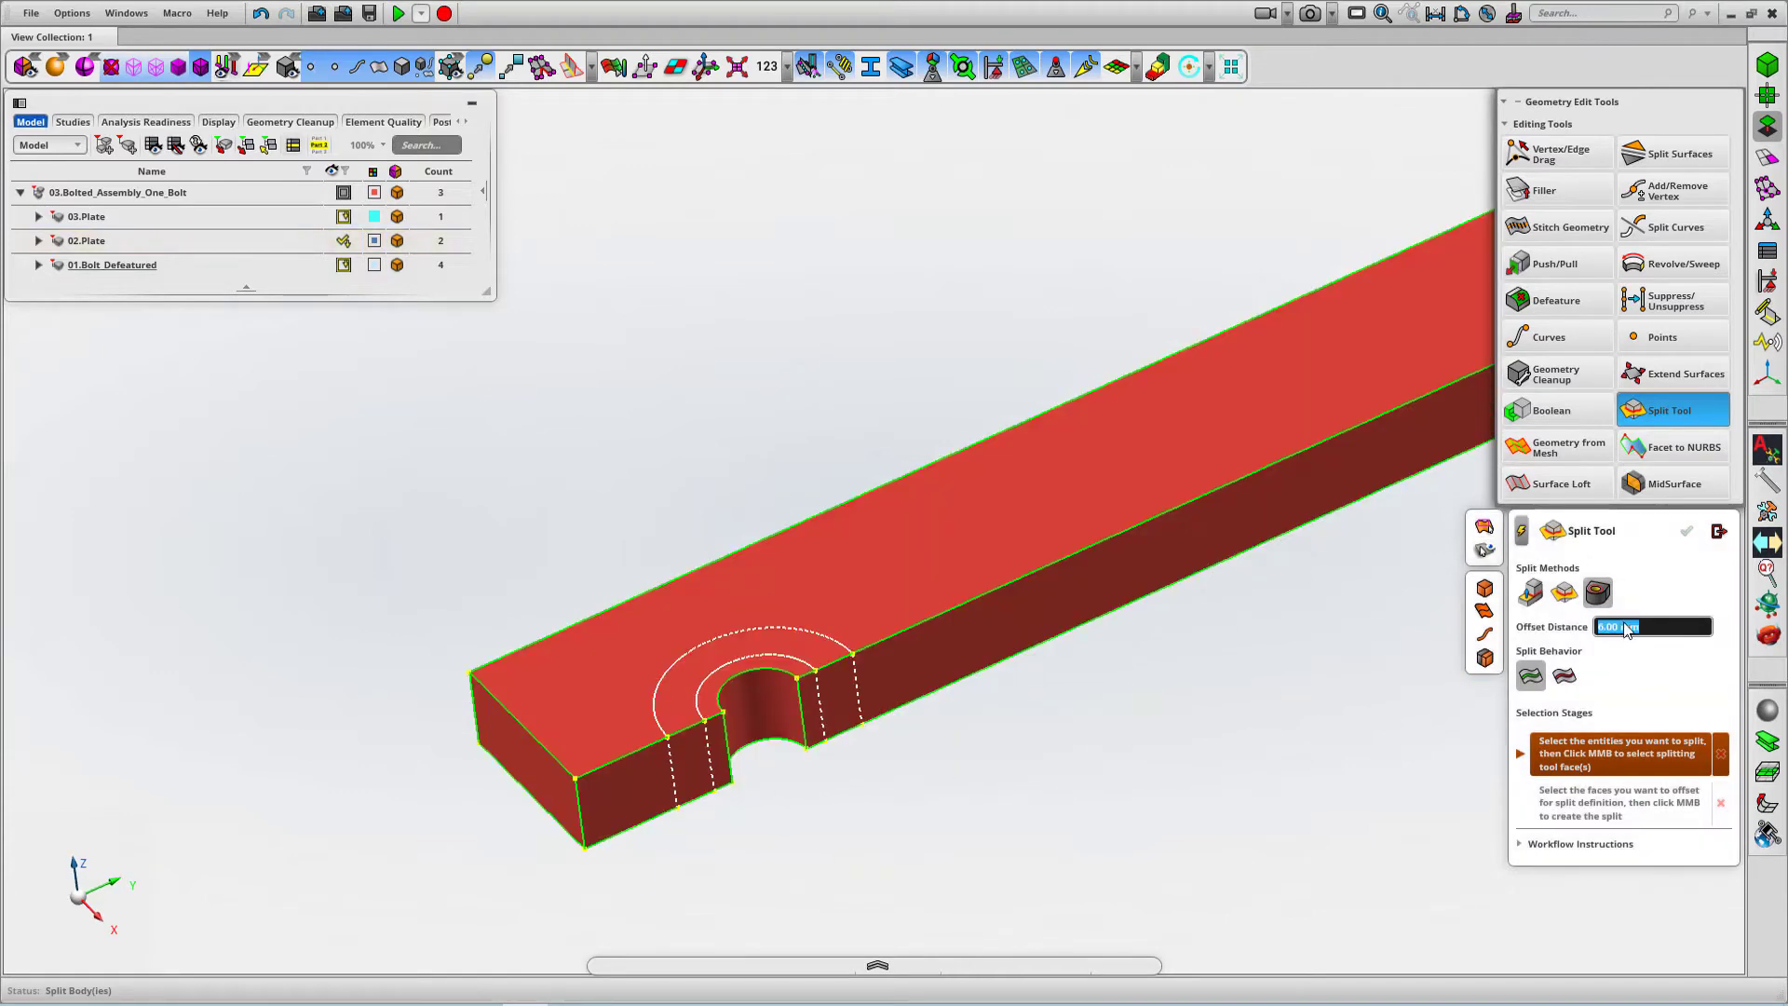
- Split the remaining outer body at a 10.00 mm offset from the cylindrical hole face and exit the Split Tool
{"action": "left_click", "coordinate": [986, 622]}
{"action": "middle_click", "coordinate": [1286, 769]}
{"action": "left_click", "coordinate": [771, 706]}
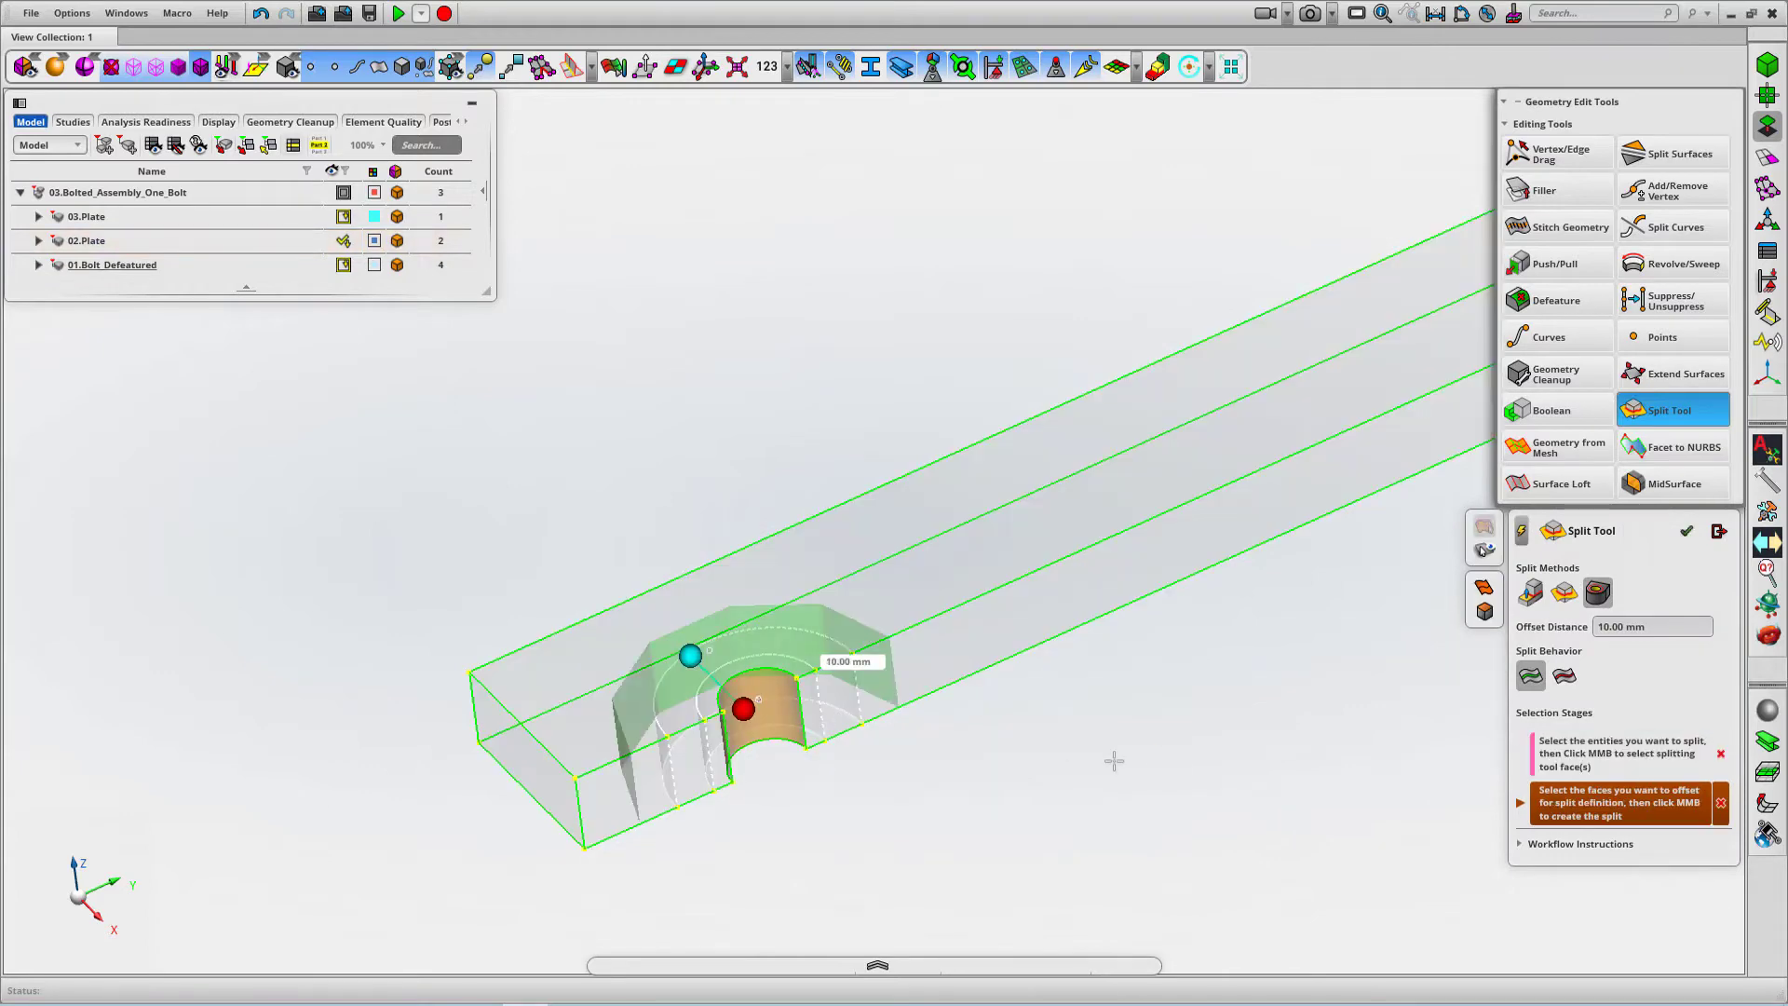
{"action": "middle_click", "coordinate": [1114, 758]}
{"action": "middle_click_drag", "start_coordinate": [1156, 733], "coordinate": [1155, 735]}
{"action": "left_click", "coordinate": [1719, 532]}
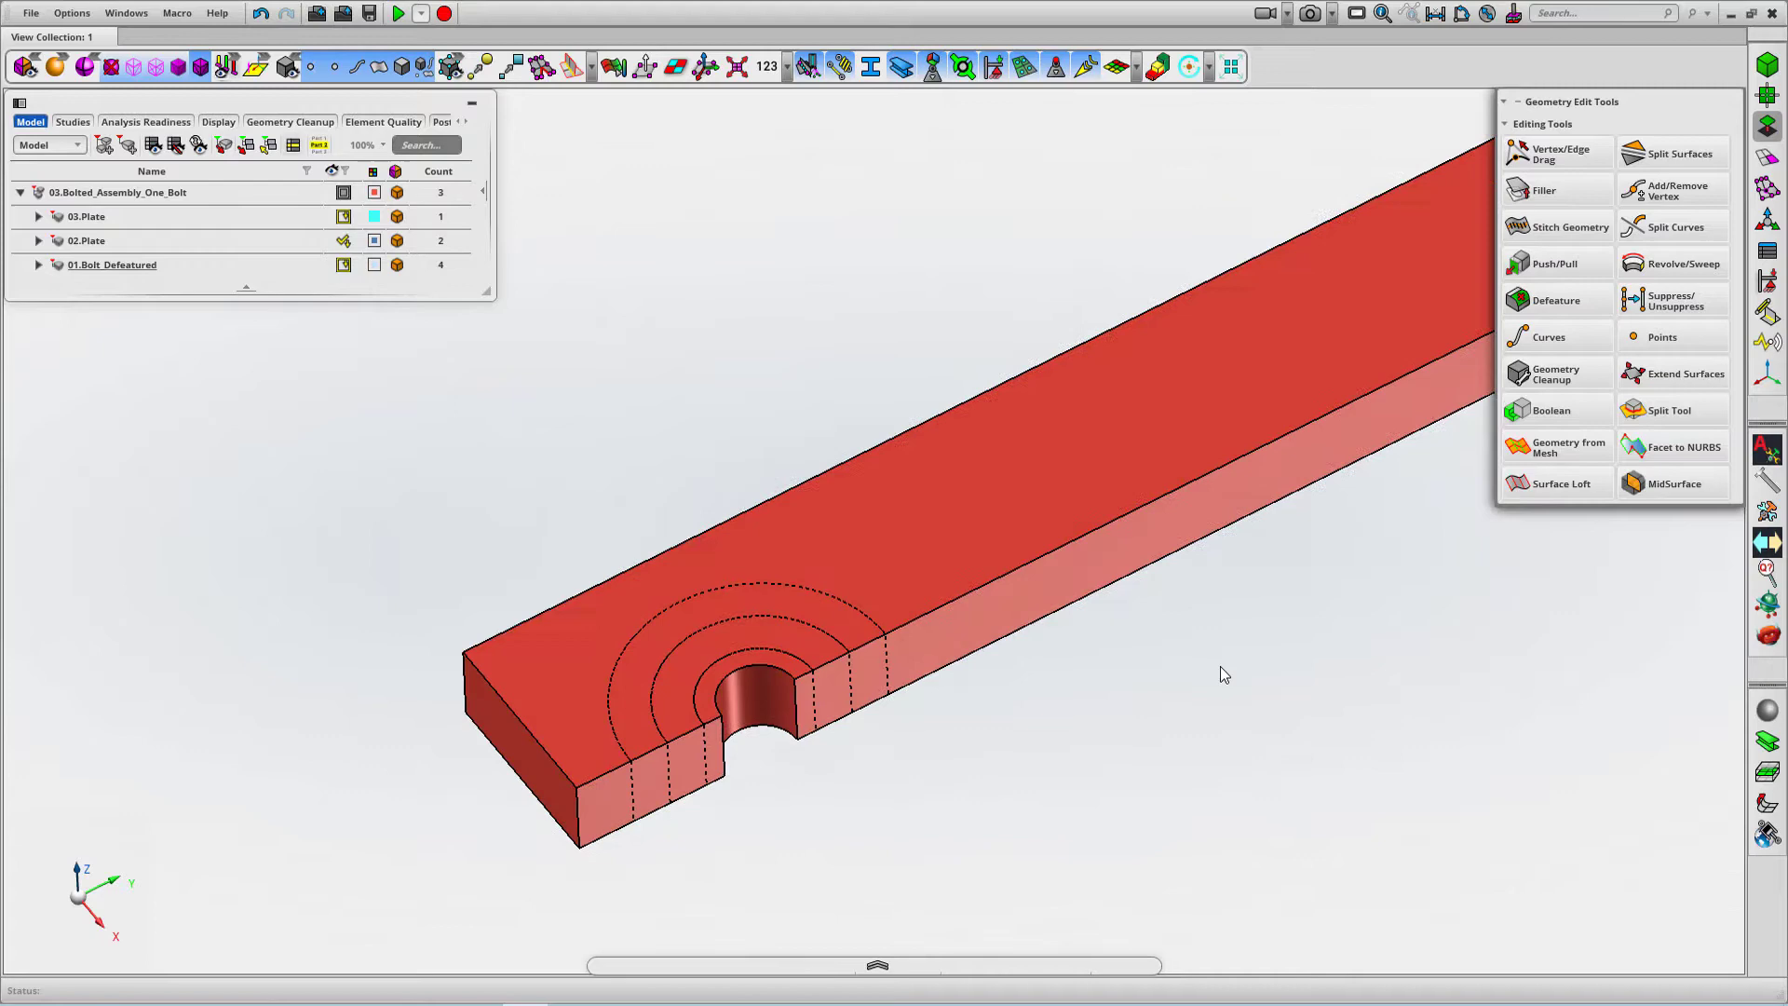
- Create a 2.5D hex mesh on the large plate solid outside the hole rings with a mesh size of 4.00 mm
{"action": "left_click", "coordinate": [1766, 156]}
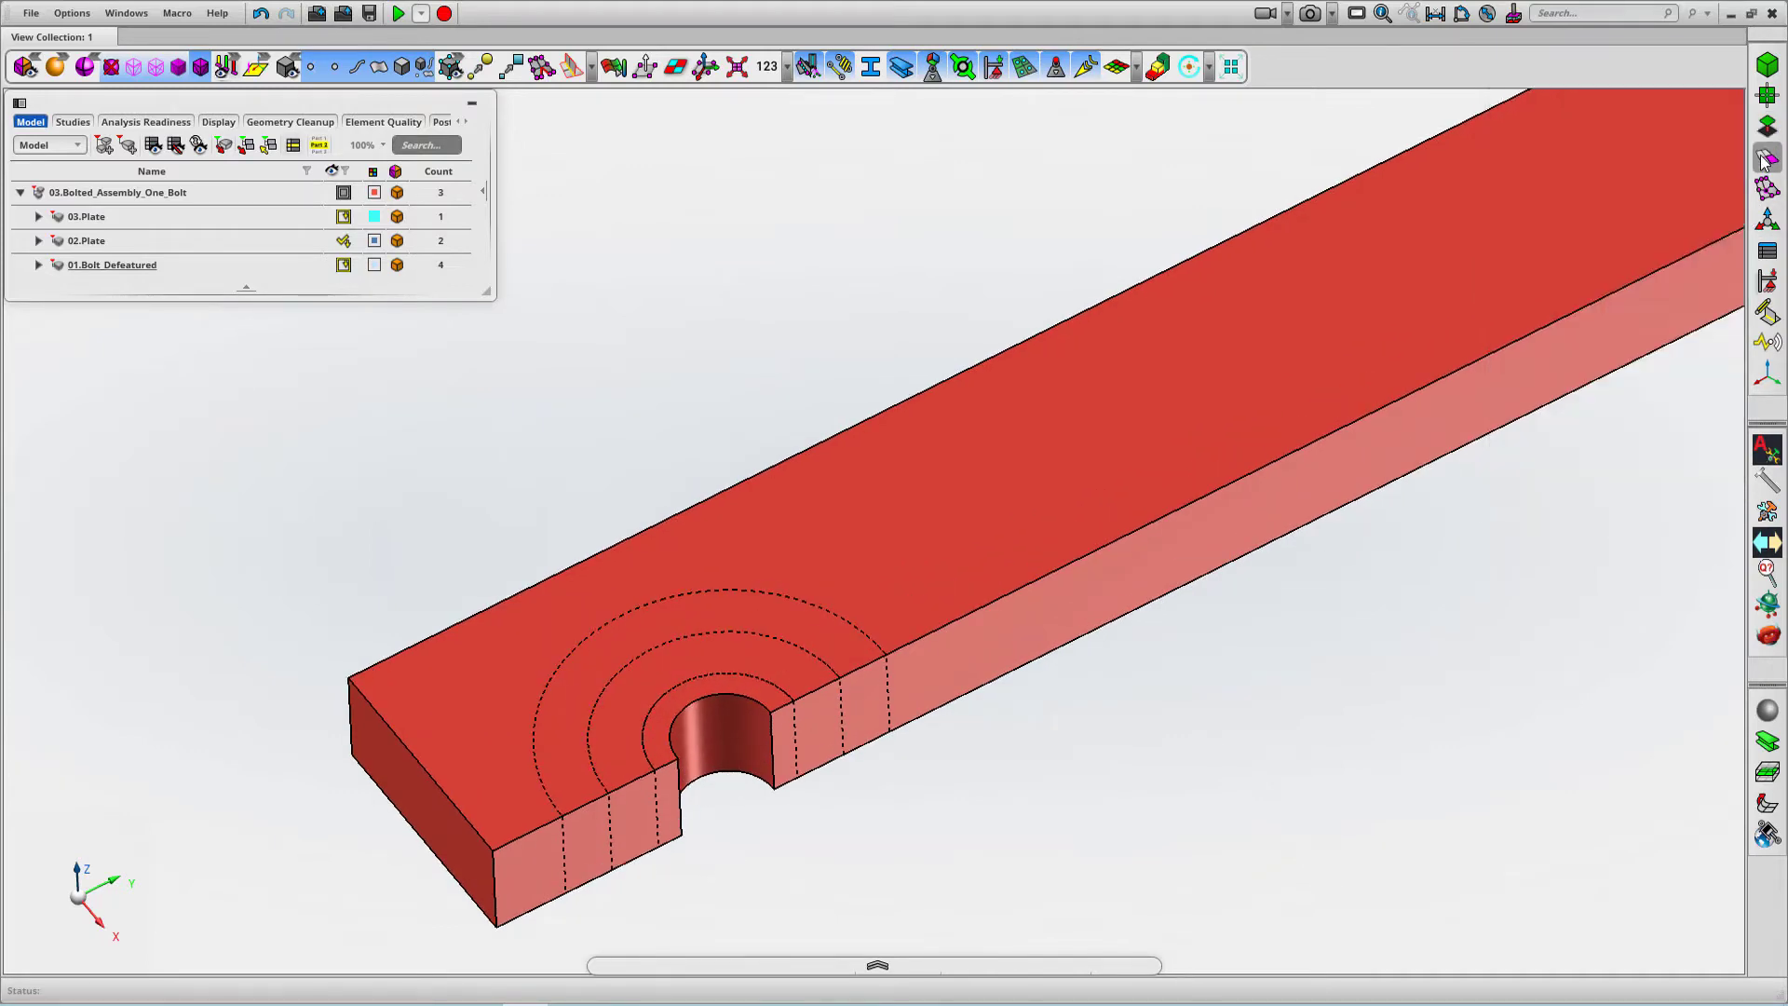
{"action": "left_click", "coordinate": [1564, 190]}
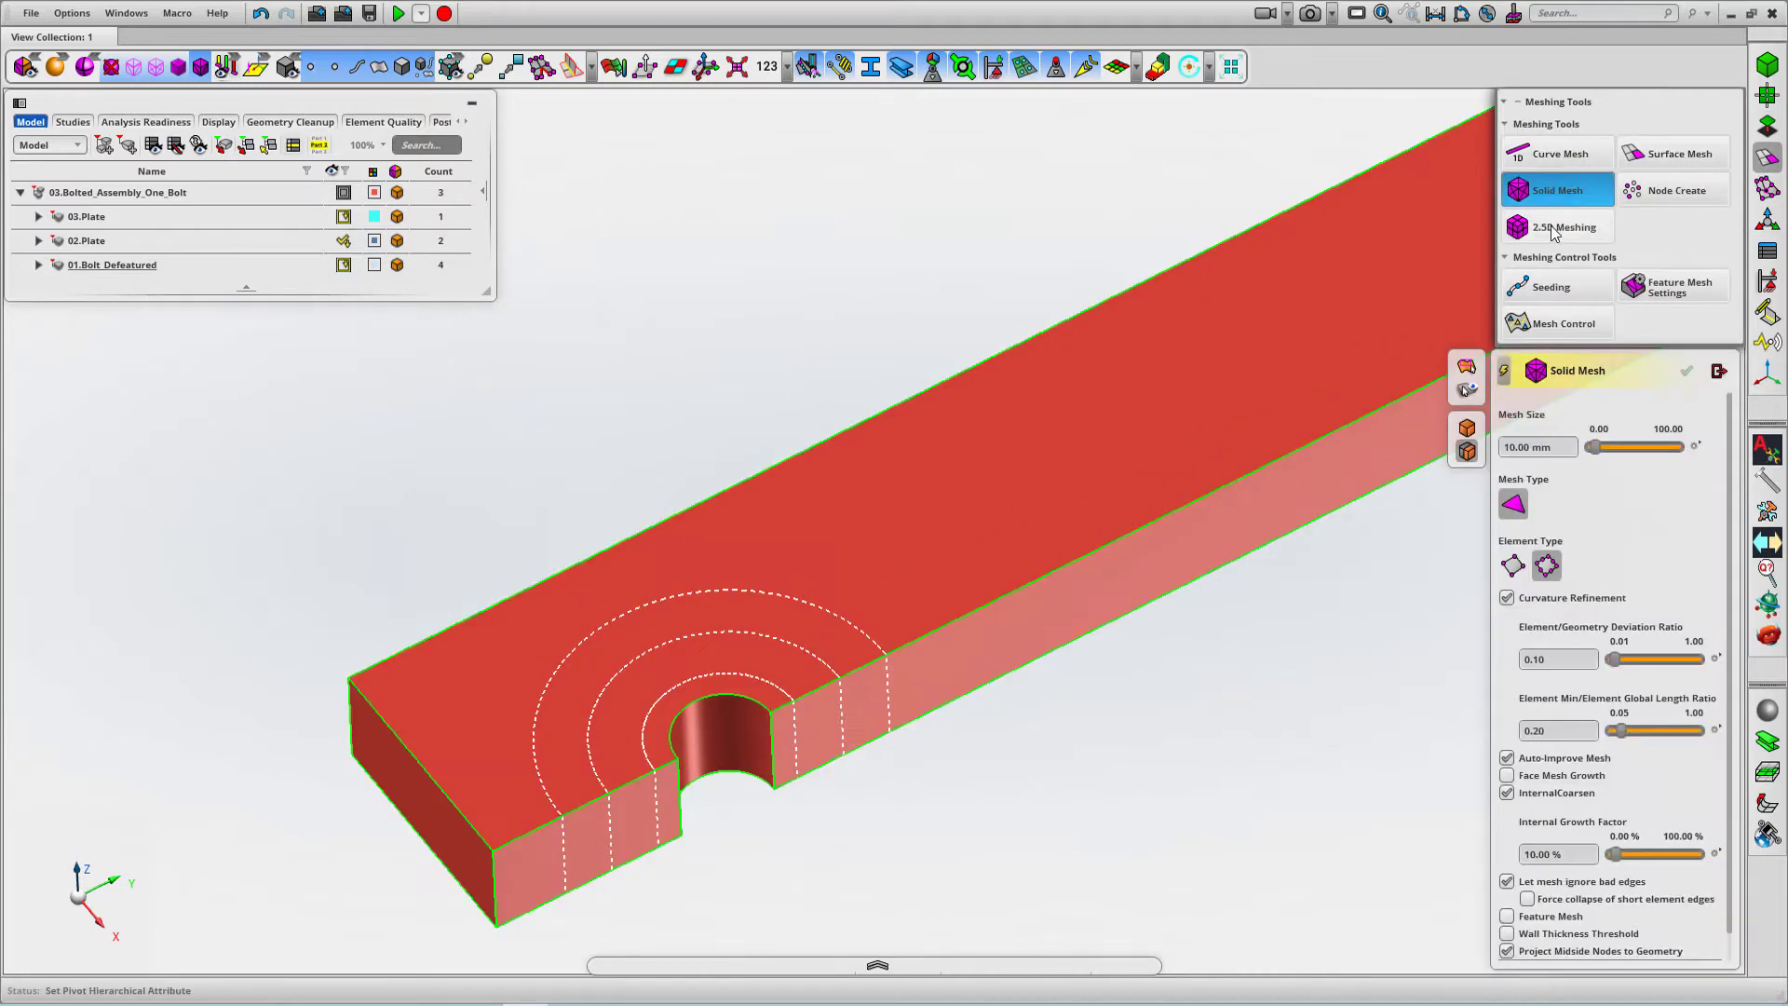
{"action": "left_click", "coordinate": [1562, 228]}
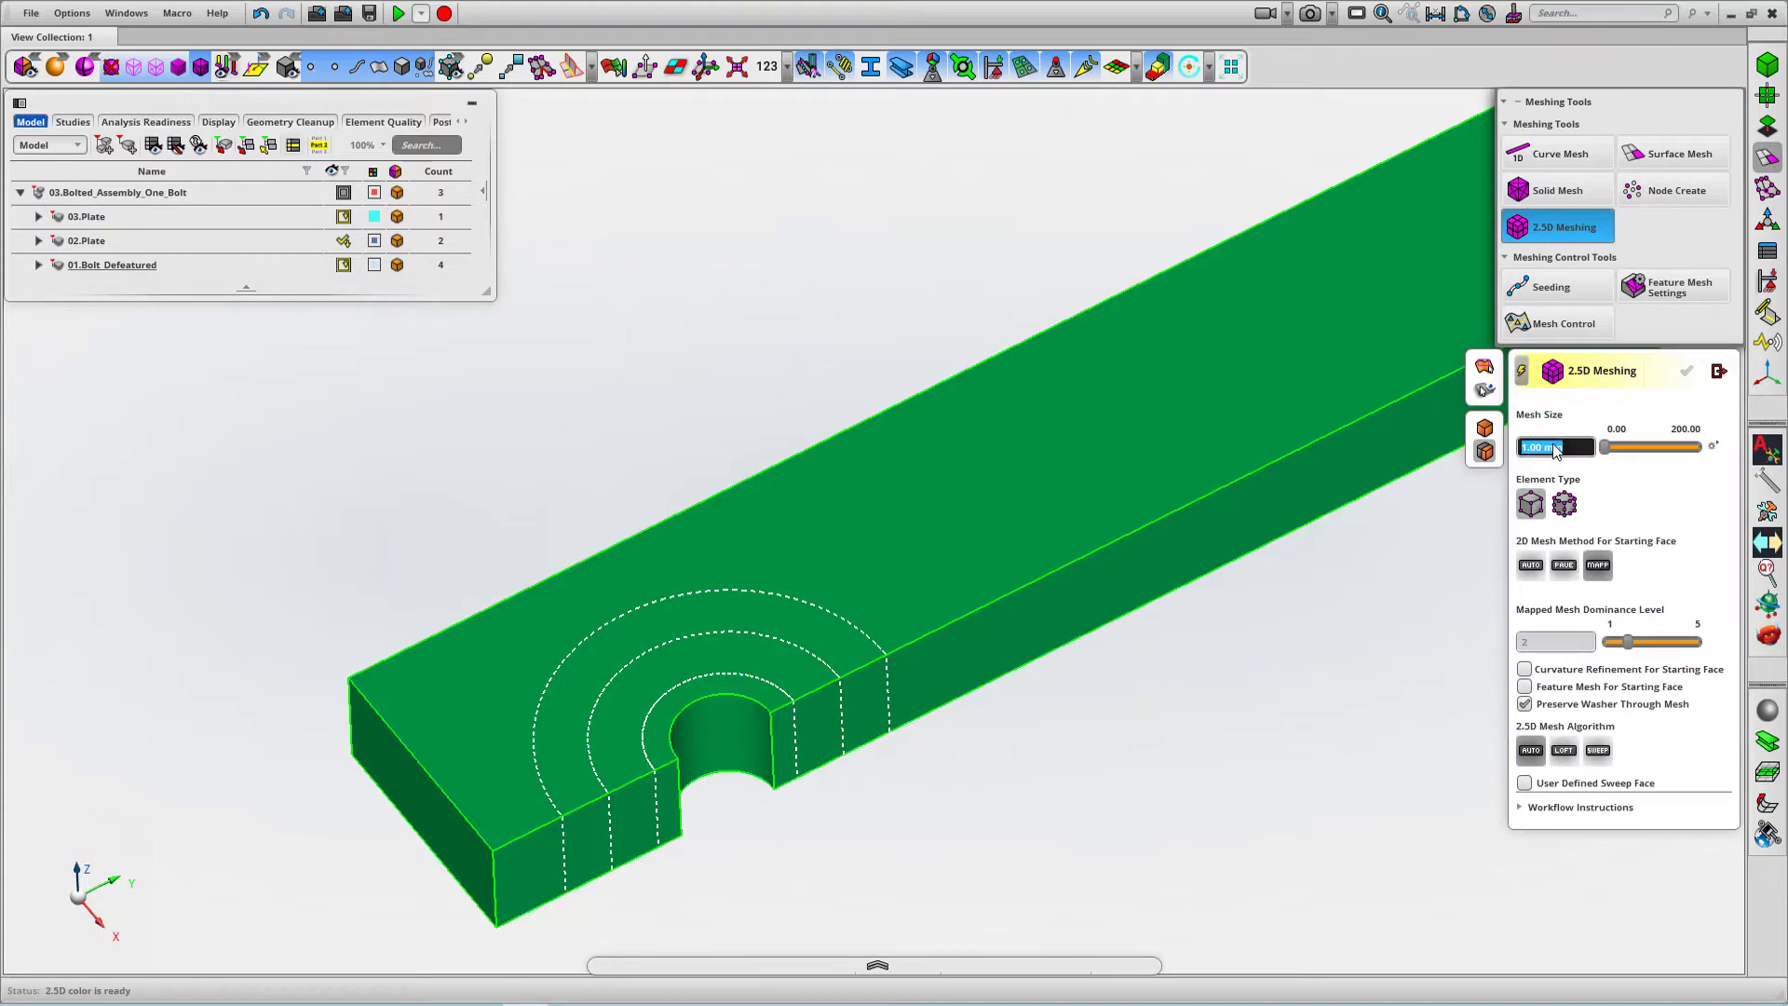
{"action": "left_click", "coordinate": [1146, 523]}
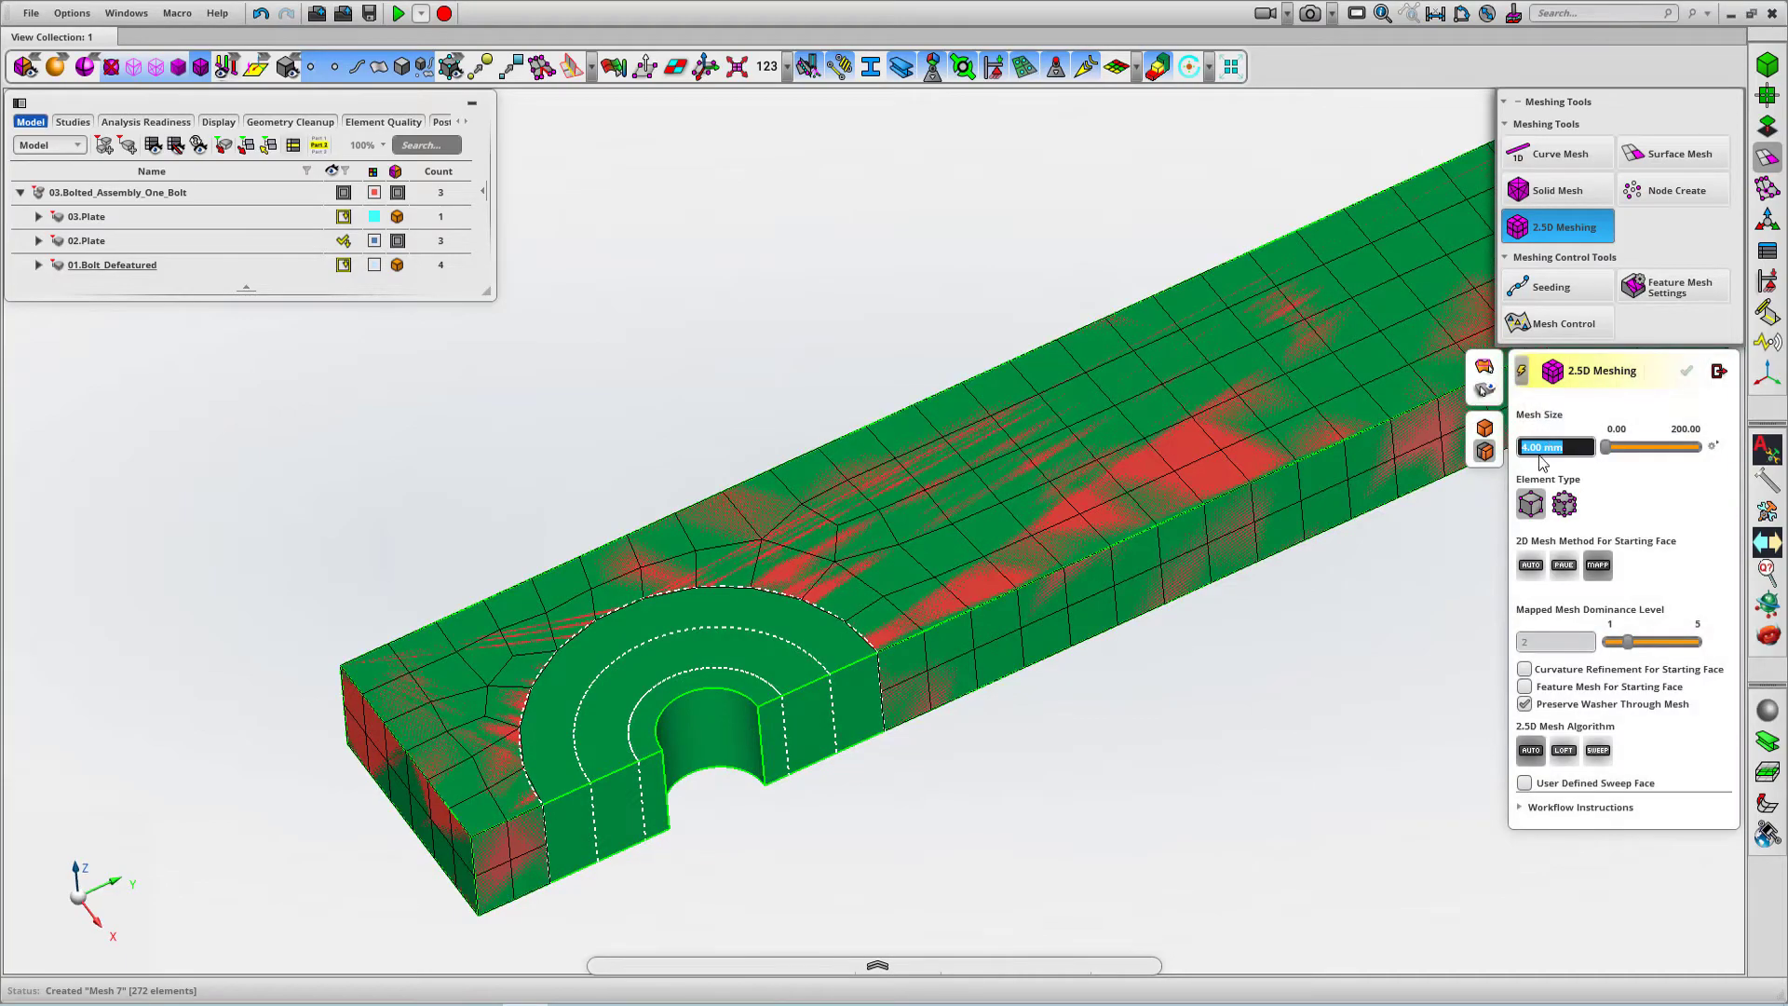
- Create 2.5D hex meshes on the innermost and outermost rings around the hole with a mesh size of 1.00 mm
{"action": "left_click", "coordinate": [775, 738]}
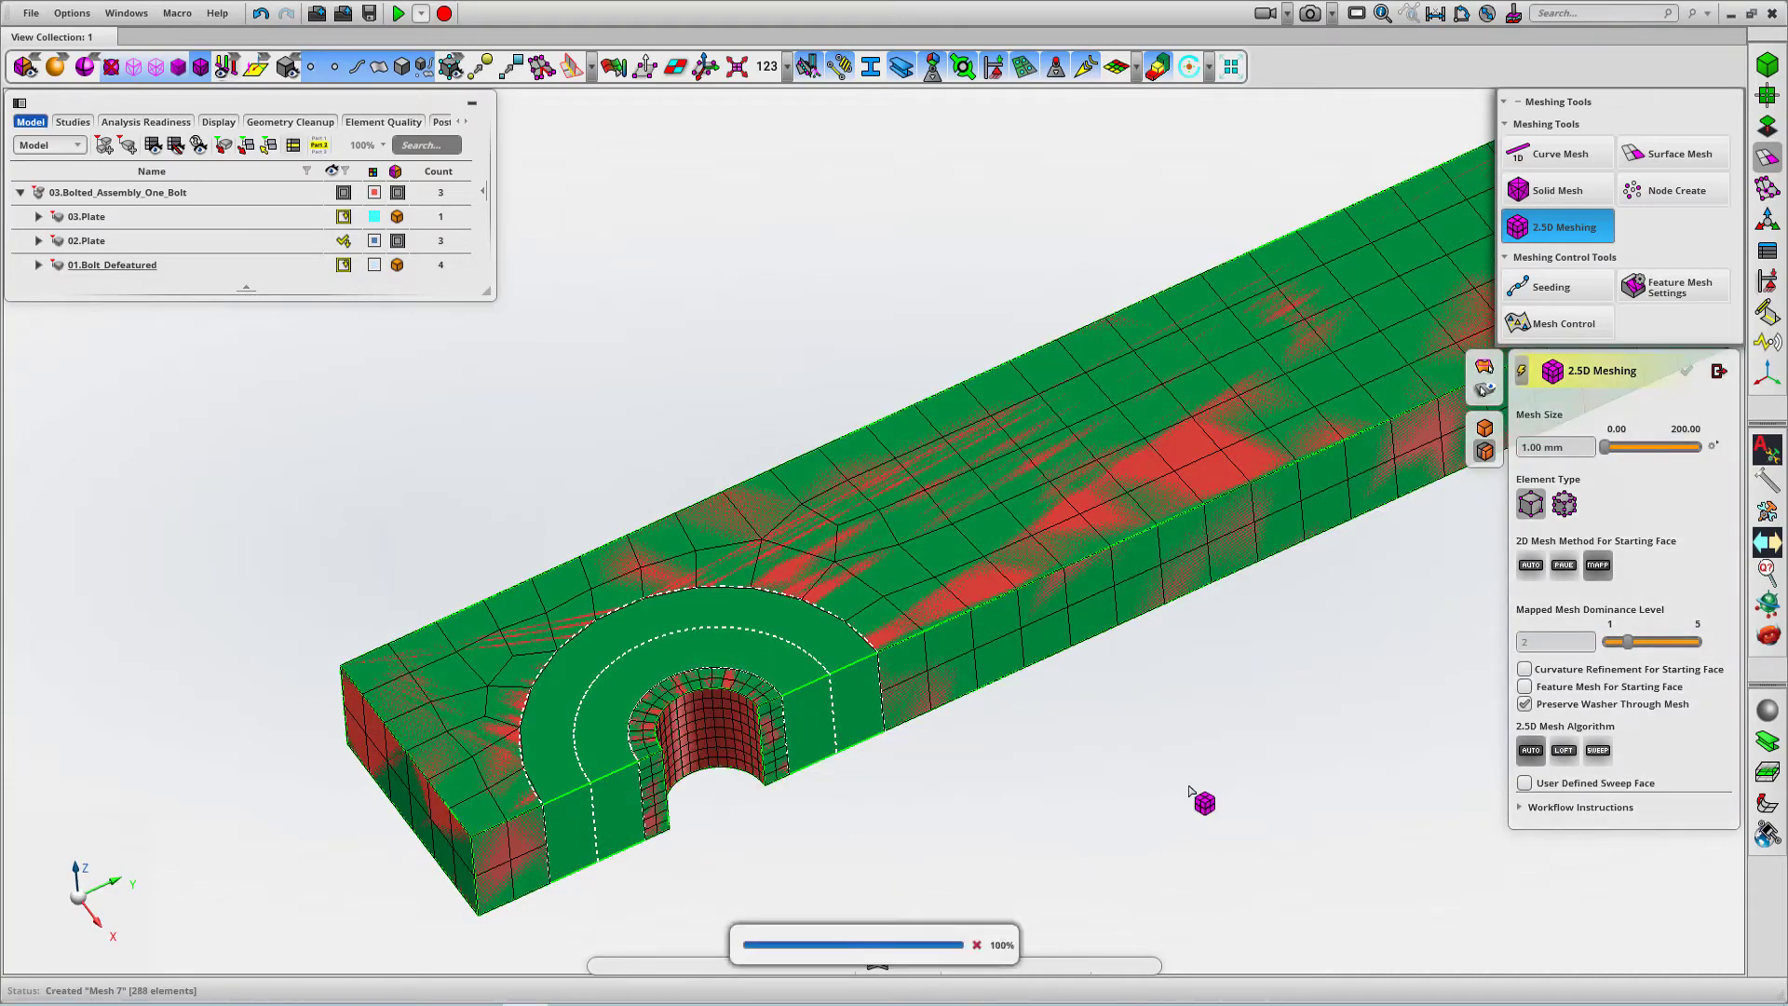
{"action": "middle_click_drag", "start_coordinate": [1200, 764], "coordinate": [1196, 823]}
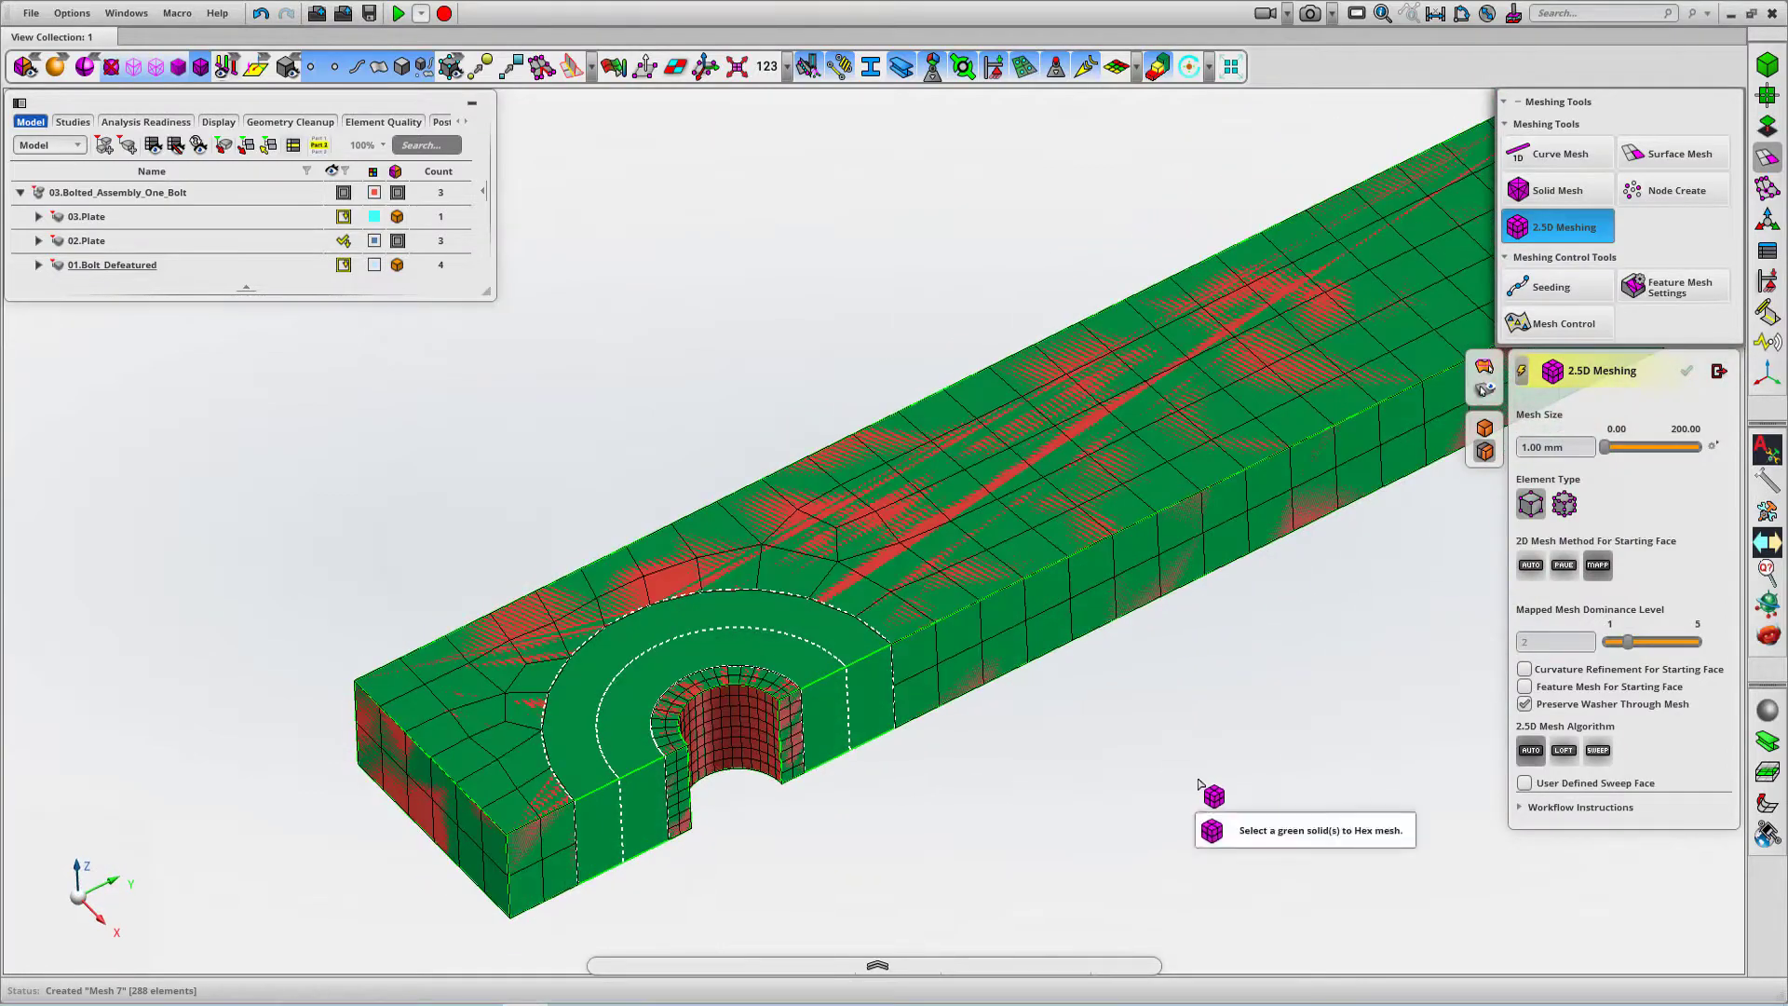
{"action": "left_click", "coordinate": [880, 715]}
{"action": "middle_click_drag", "start_coordinate": [1161, 739], "coordinate": [925, 788]}
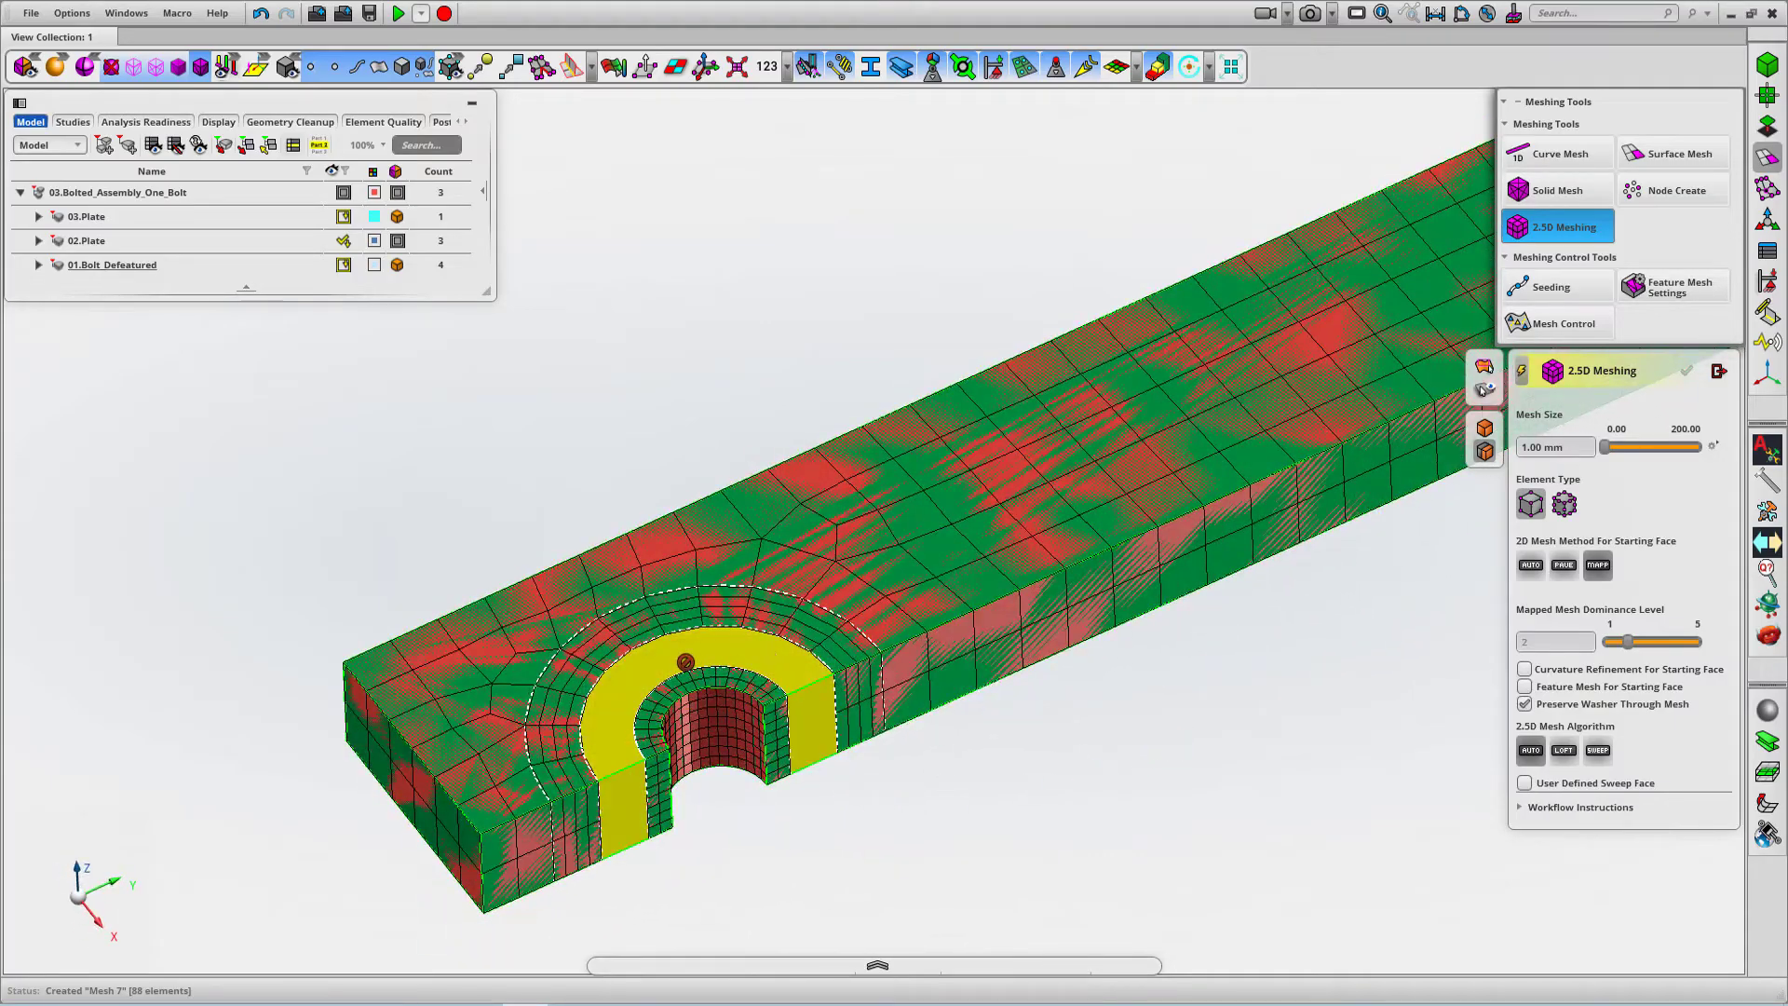
- Undo the 2.5D meshes on the outermost and innermost rings, keeping the large plate solid meshed
{"action": "mouse_move", "coordinate": [1031, 771]}
{"action": "middle_mouse_down"}
{"action": "mouse_move", "coordinate": [1022, 786]}
{"action": "mouse_move", "coordinate": [1061, 762]}
{"action": "mouse_move", "coordinate": [1038, 774]}
{"action": "middle_mouse_up"}
{"action": "key", "text": "ctrl+z"}
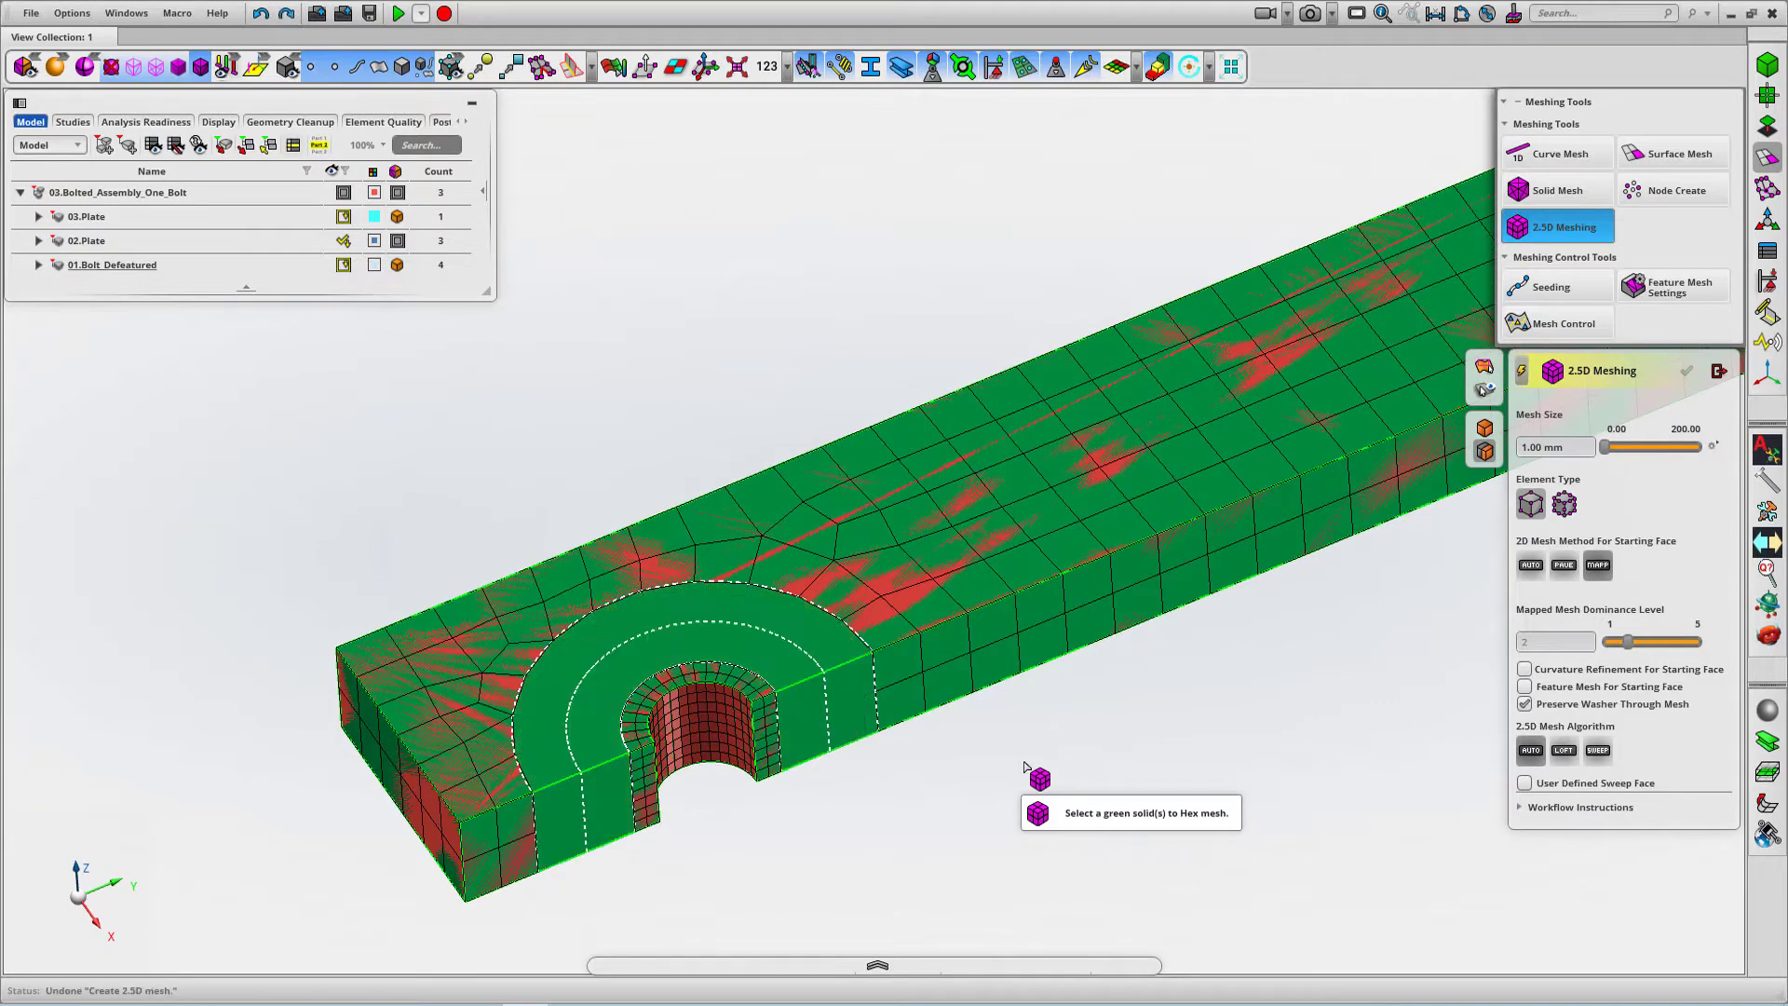
{"action": "mouse_move", "coordinate": [1153, 751]}
{"action": "middle_mouse_down"}
{"action": "mouse_move", "coordinate": [1165, 716]}
{"action": "mouse_move", "coordinate": [1147, 707]}
{"action": "middle_mouse_up"}
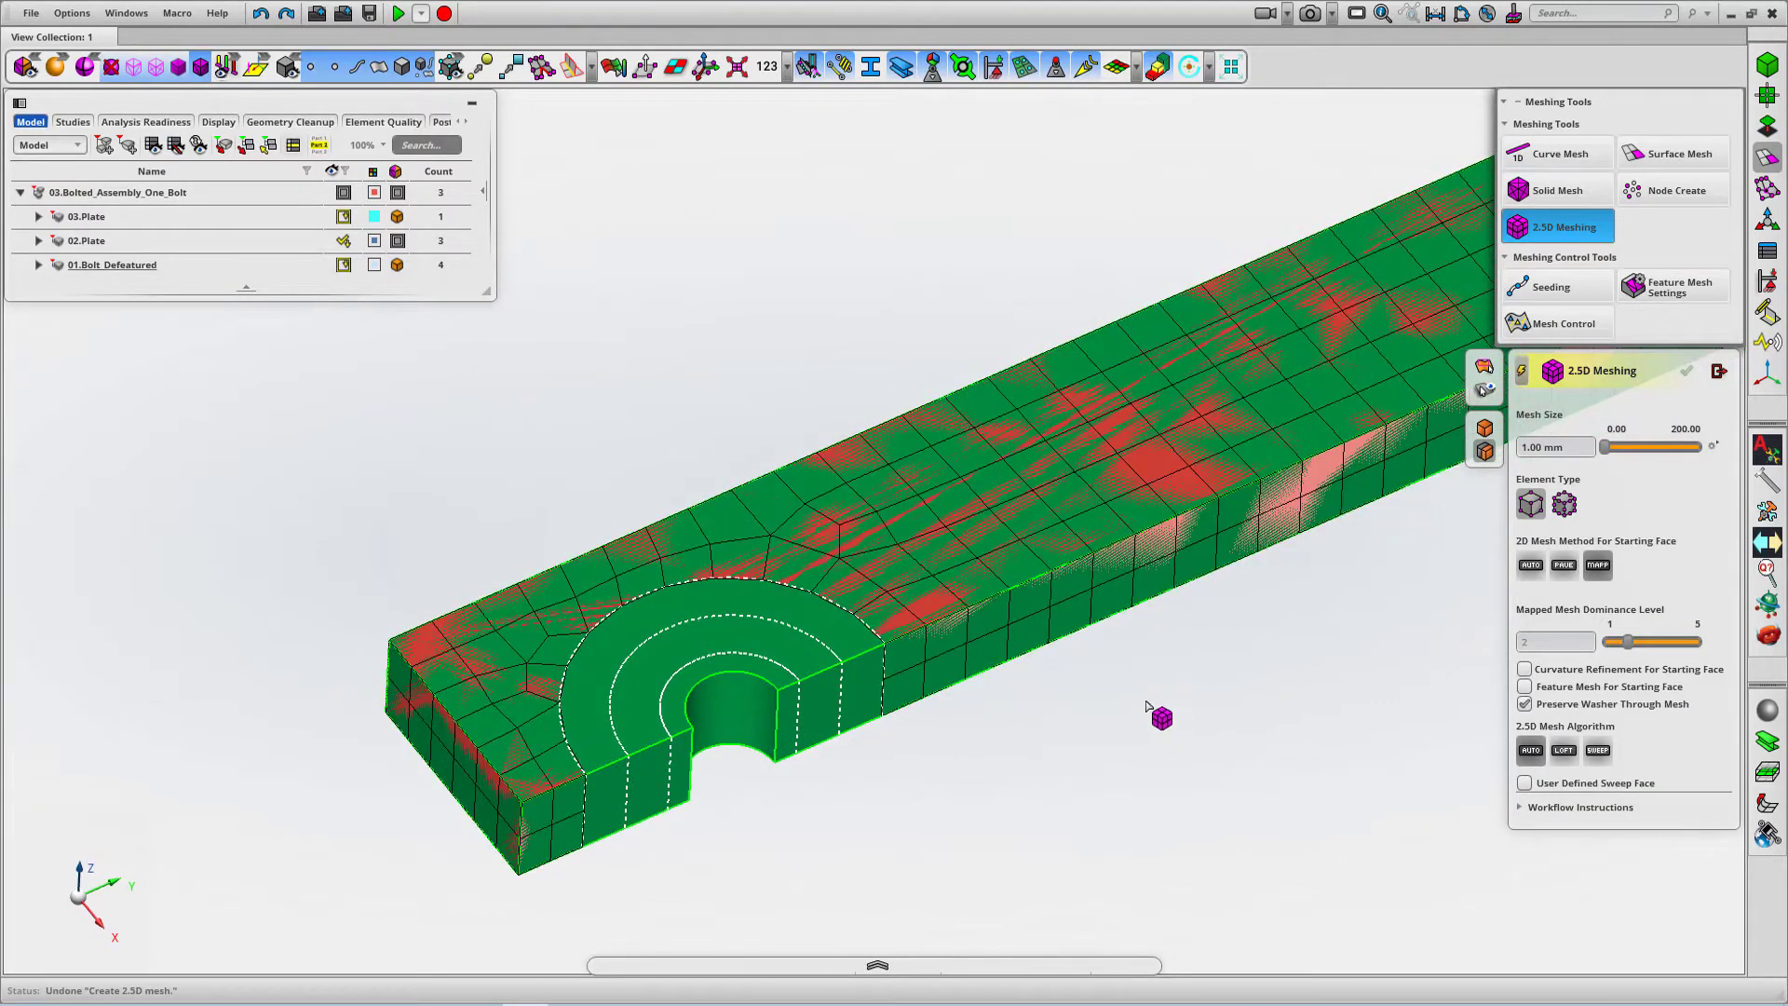
- Display the mesh as wireframe and surface-mesh the outermost ring's top face at 1.00 mm with the Mixed type and Auto method
{"action": "left_click", "coordinate": [155, 73]}
{"action": "middle_click_drag", "start_coordinate": [808, 262], "coordinate": [837, 274]}
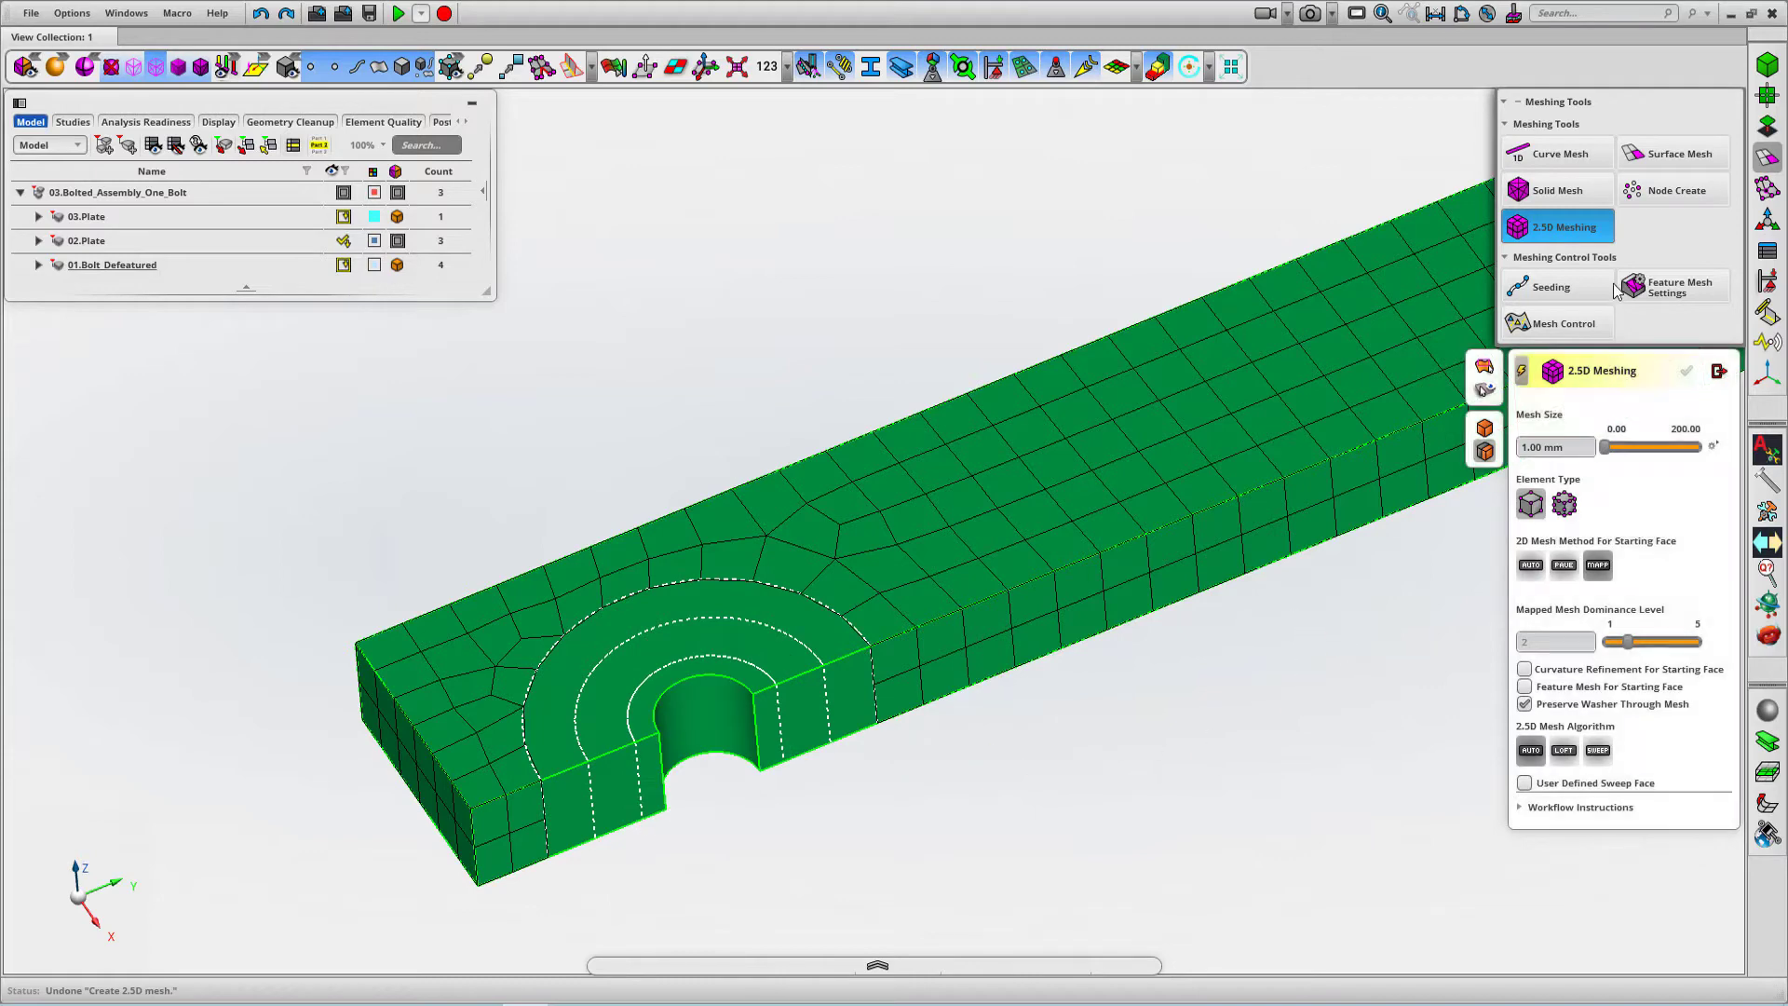
{"action": "left_click", "coordinate": [1673, 153]}
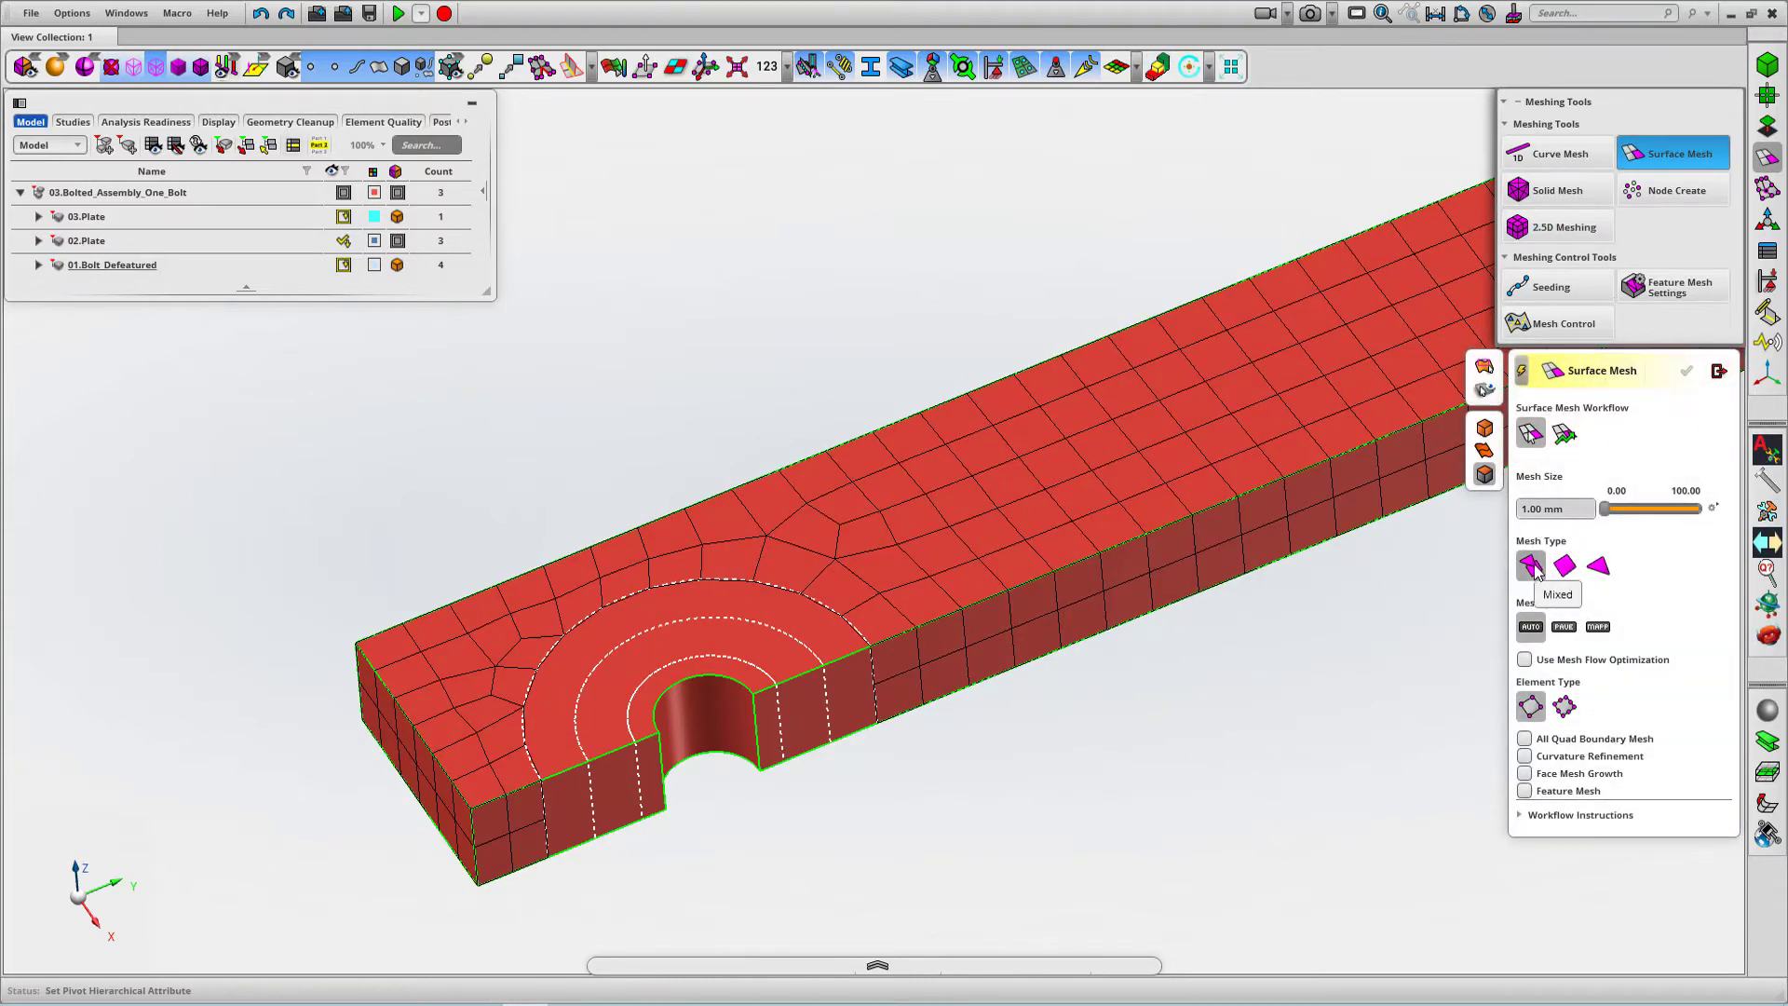
{"action": "left_click", "coordinate": [1530, 627]}
{"action": "left_click", "coordinate": [841, 678]}
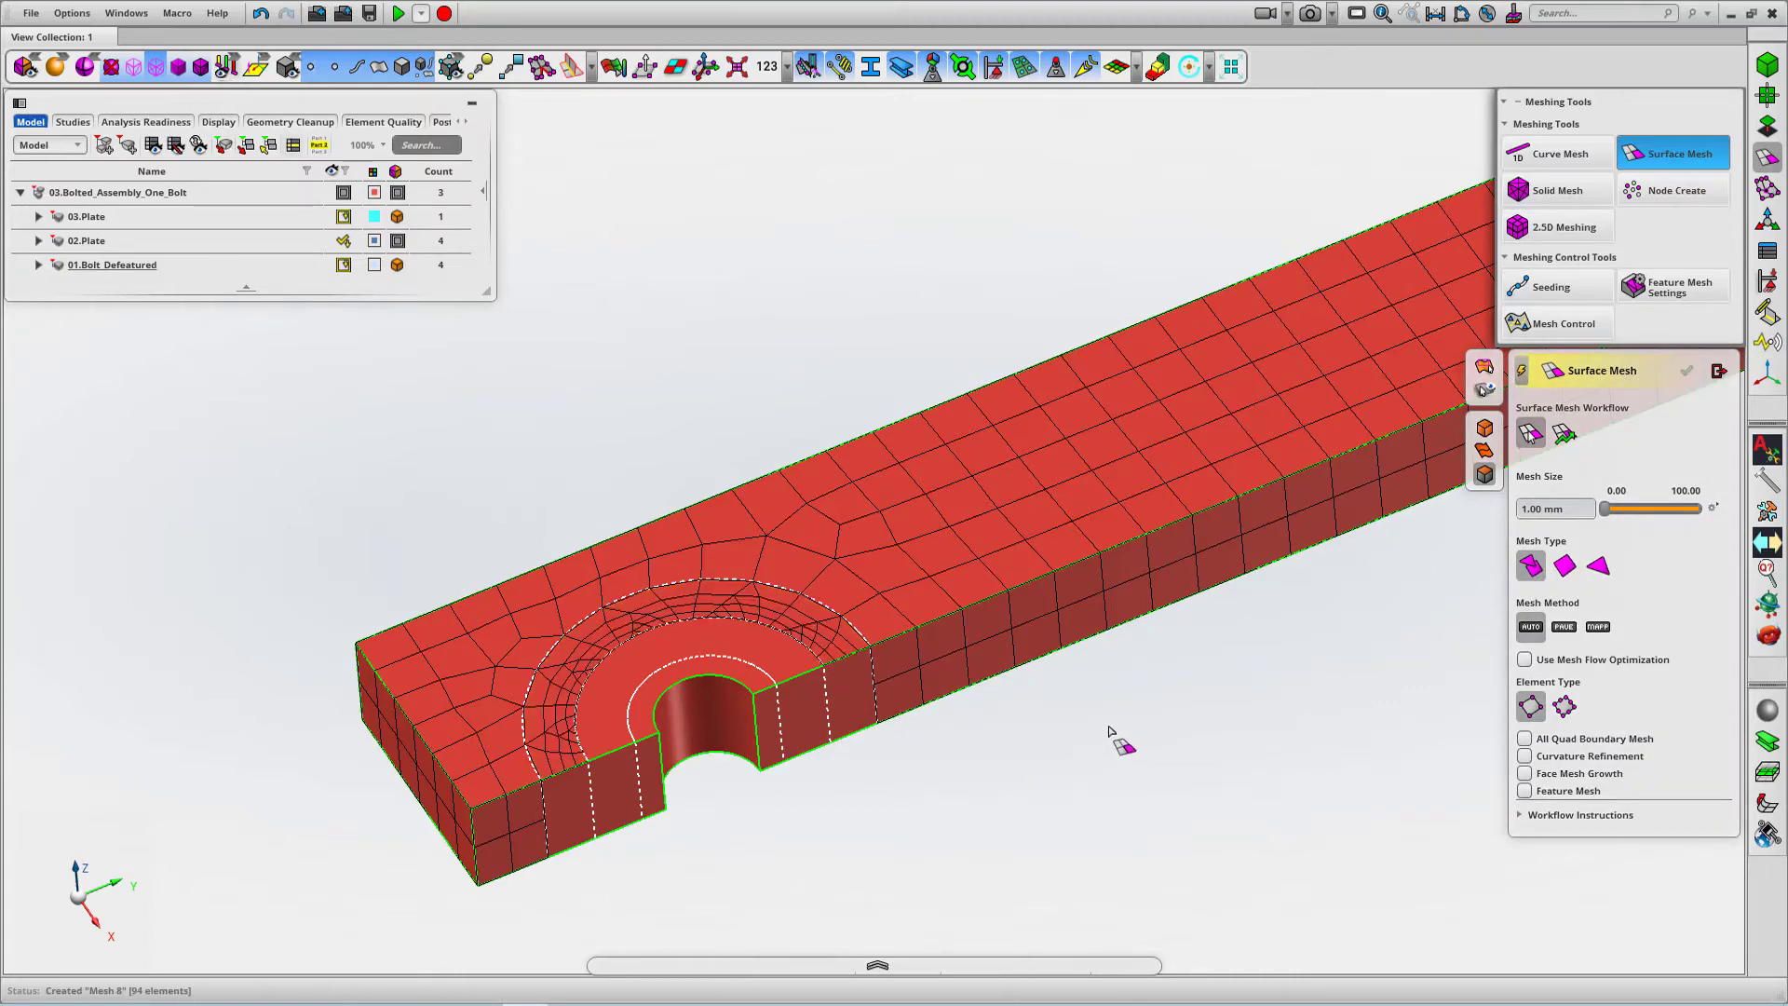
{"action": "mouse_move", "coordinate": [1109, 726]}
{"action": "middle_mouse_down"}
{"action": "mouse_move", "coordinate": [1106, 758]}
{"action": "mouse_move", "coordinate": [1117, 740]}
{"action": "middle_mouse_up"}
{"action": "scroll", "coordinate": [1117, 743], "scroll_direction": "up", "scroll_amount": 3}
{"action": "right_click_drag", "start_coordinate": [1097, 821], "coordinate": [1248, 679]}
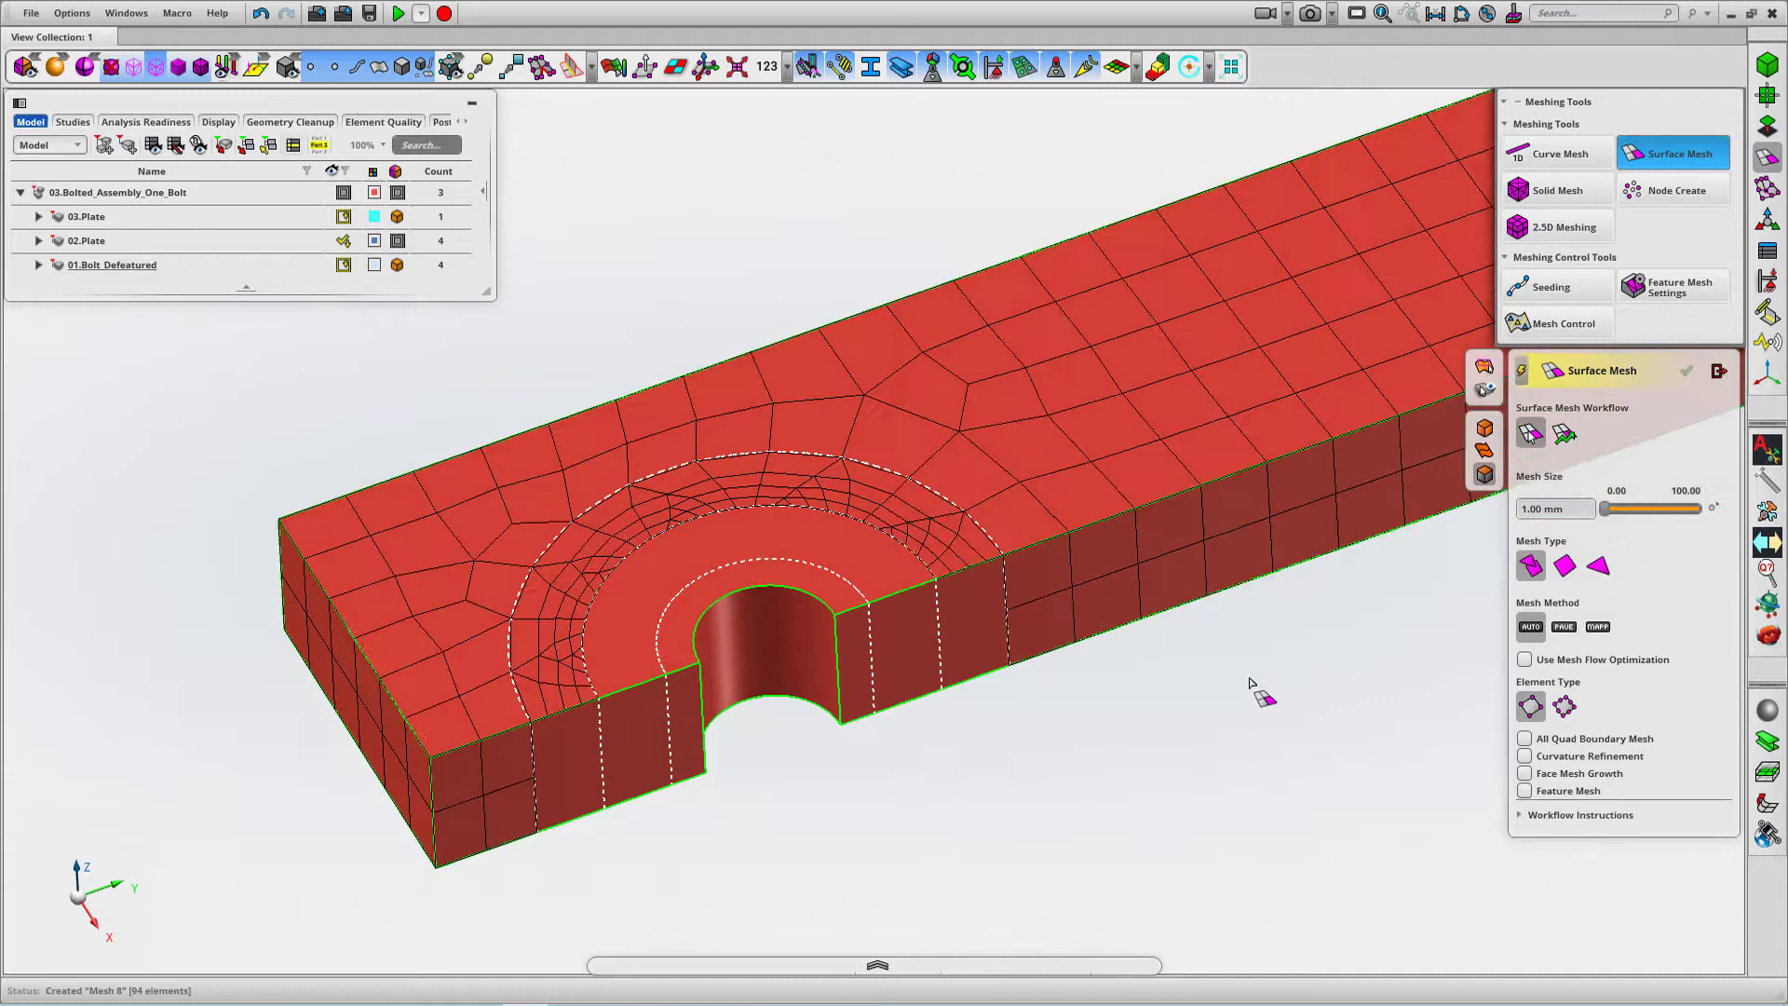
{"action": "scroll", "coordinate": [1251, 683], "scroll_direction": "up", "scroll_amount": 2}
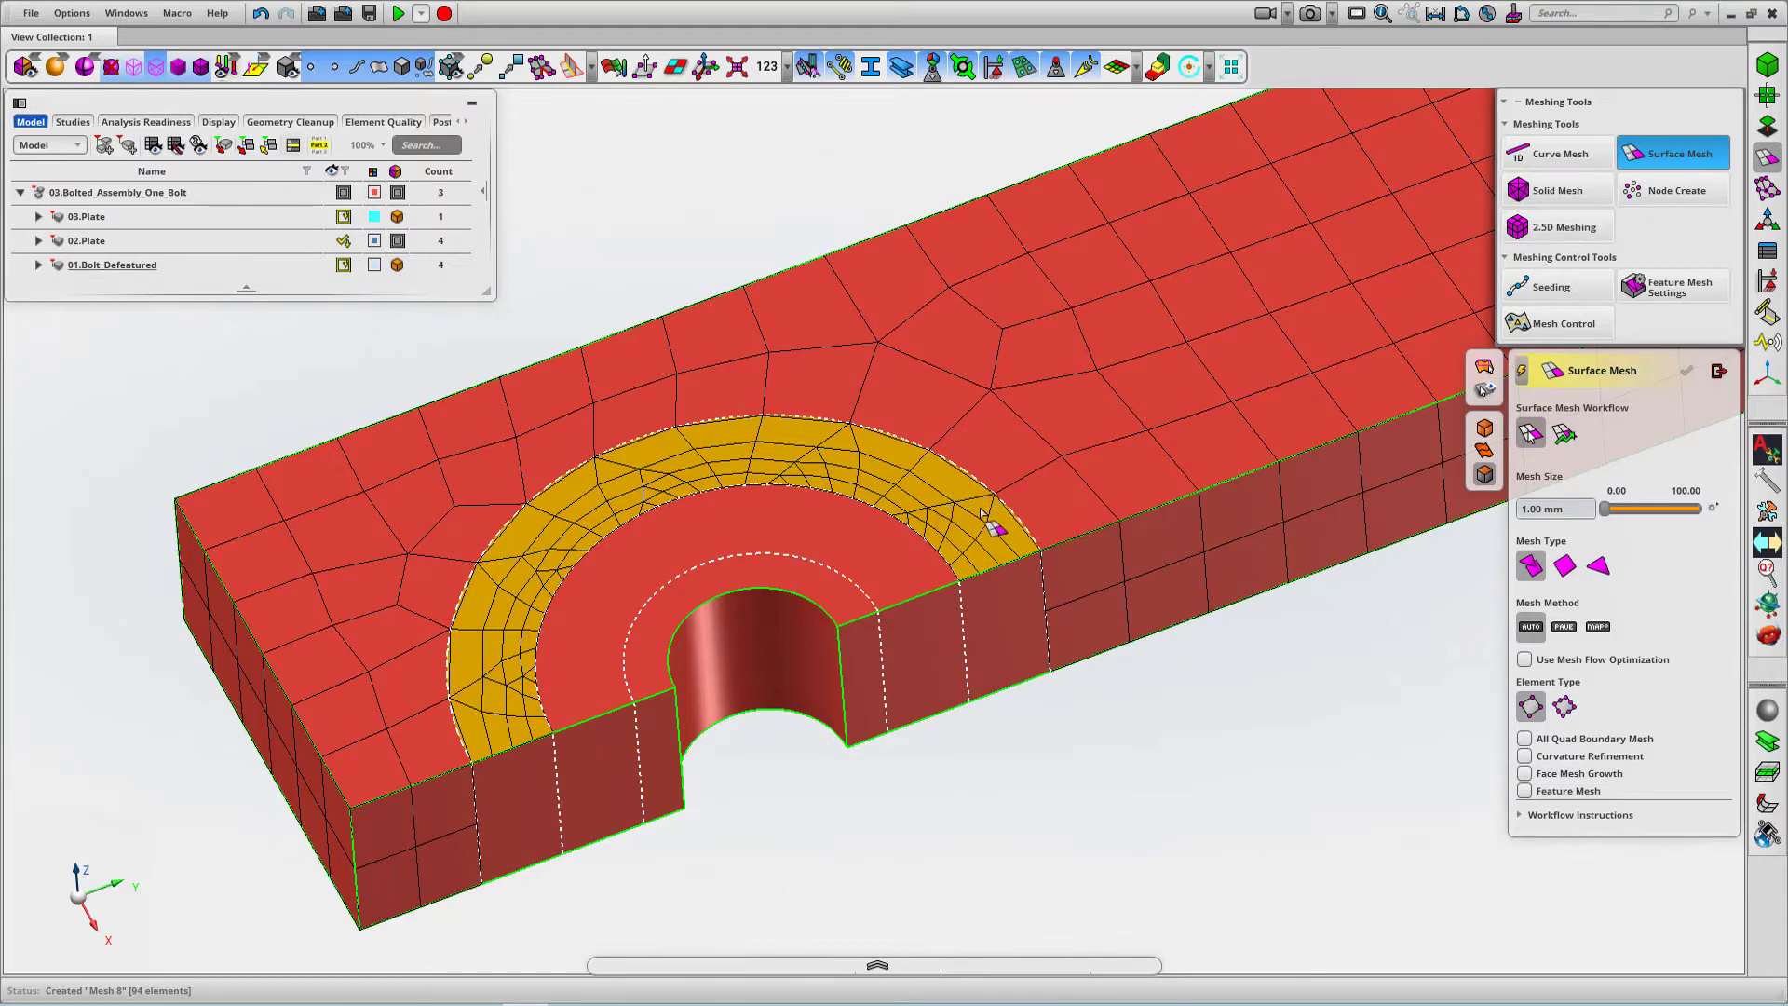
- Create a 2.5D hex mesh on the outermost ring around the hole with a mesh size of 1.00 mm
{"action": "left_click", "coordinate": [1568, 240]}
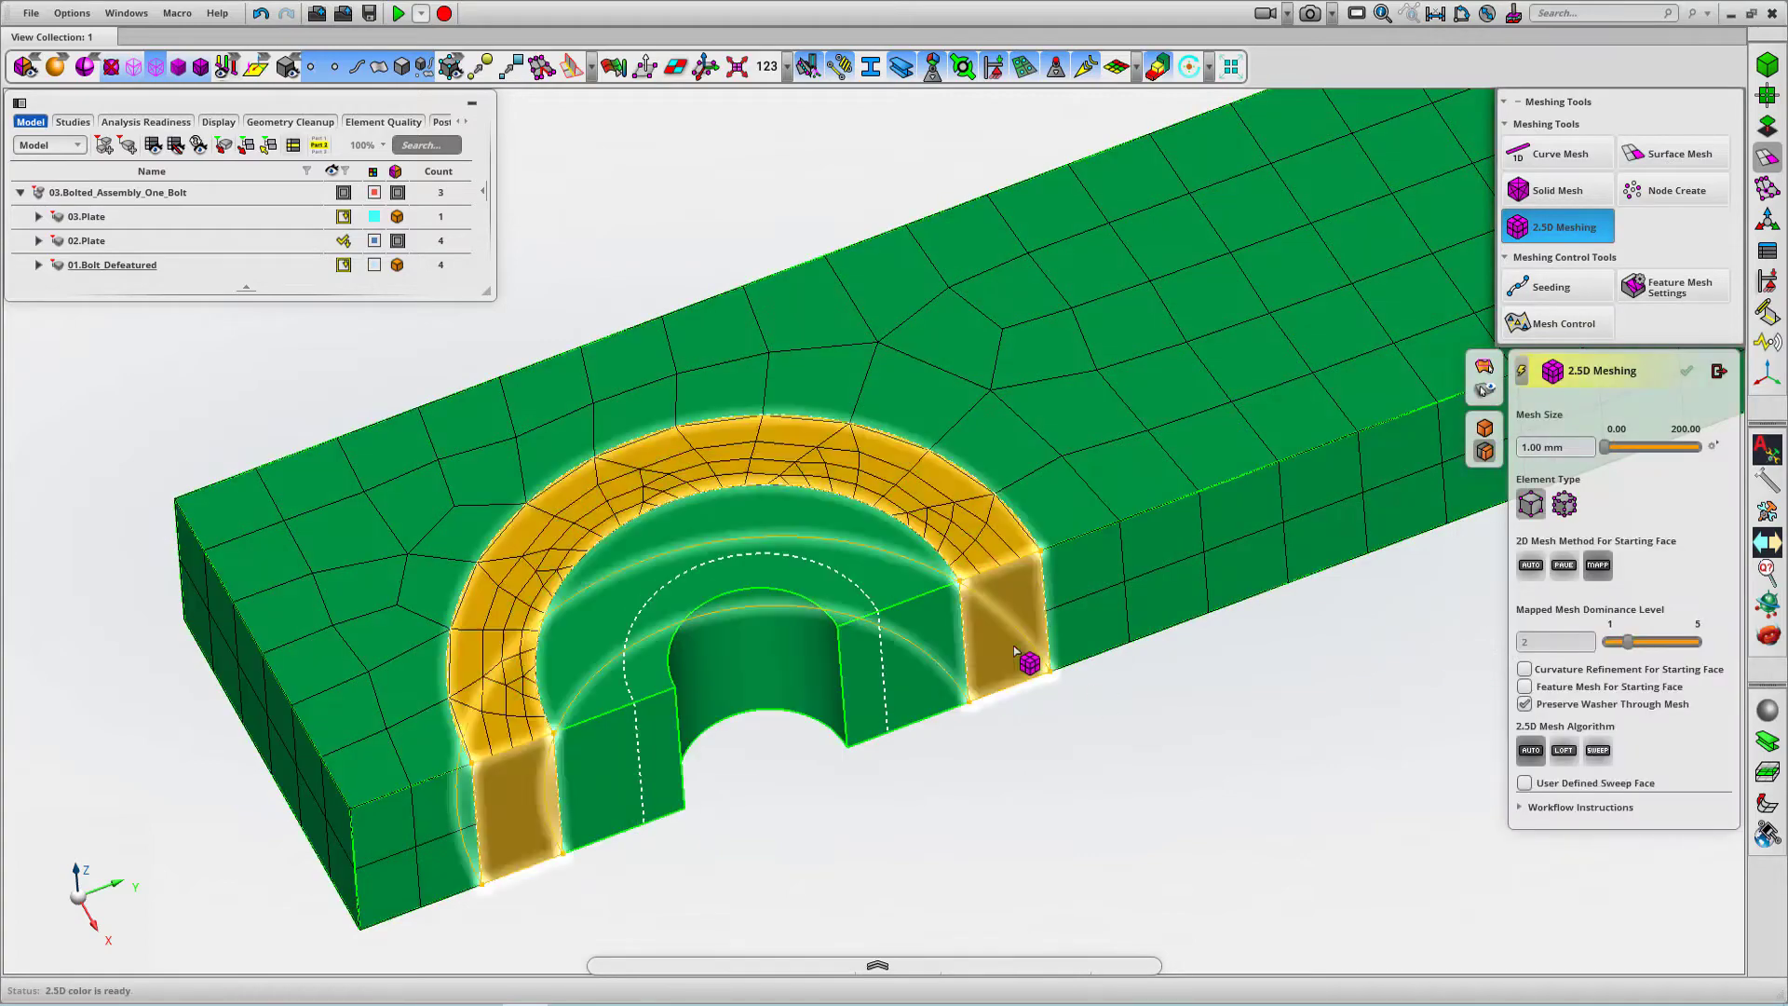
{"action": "left_click", "coordinate": [1016, 652]}
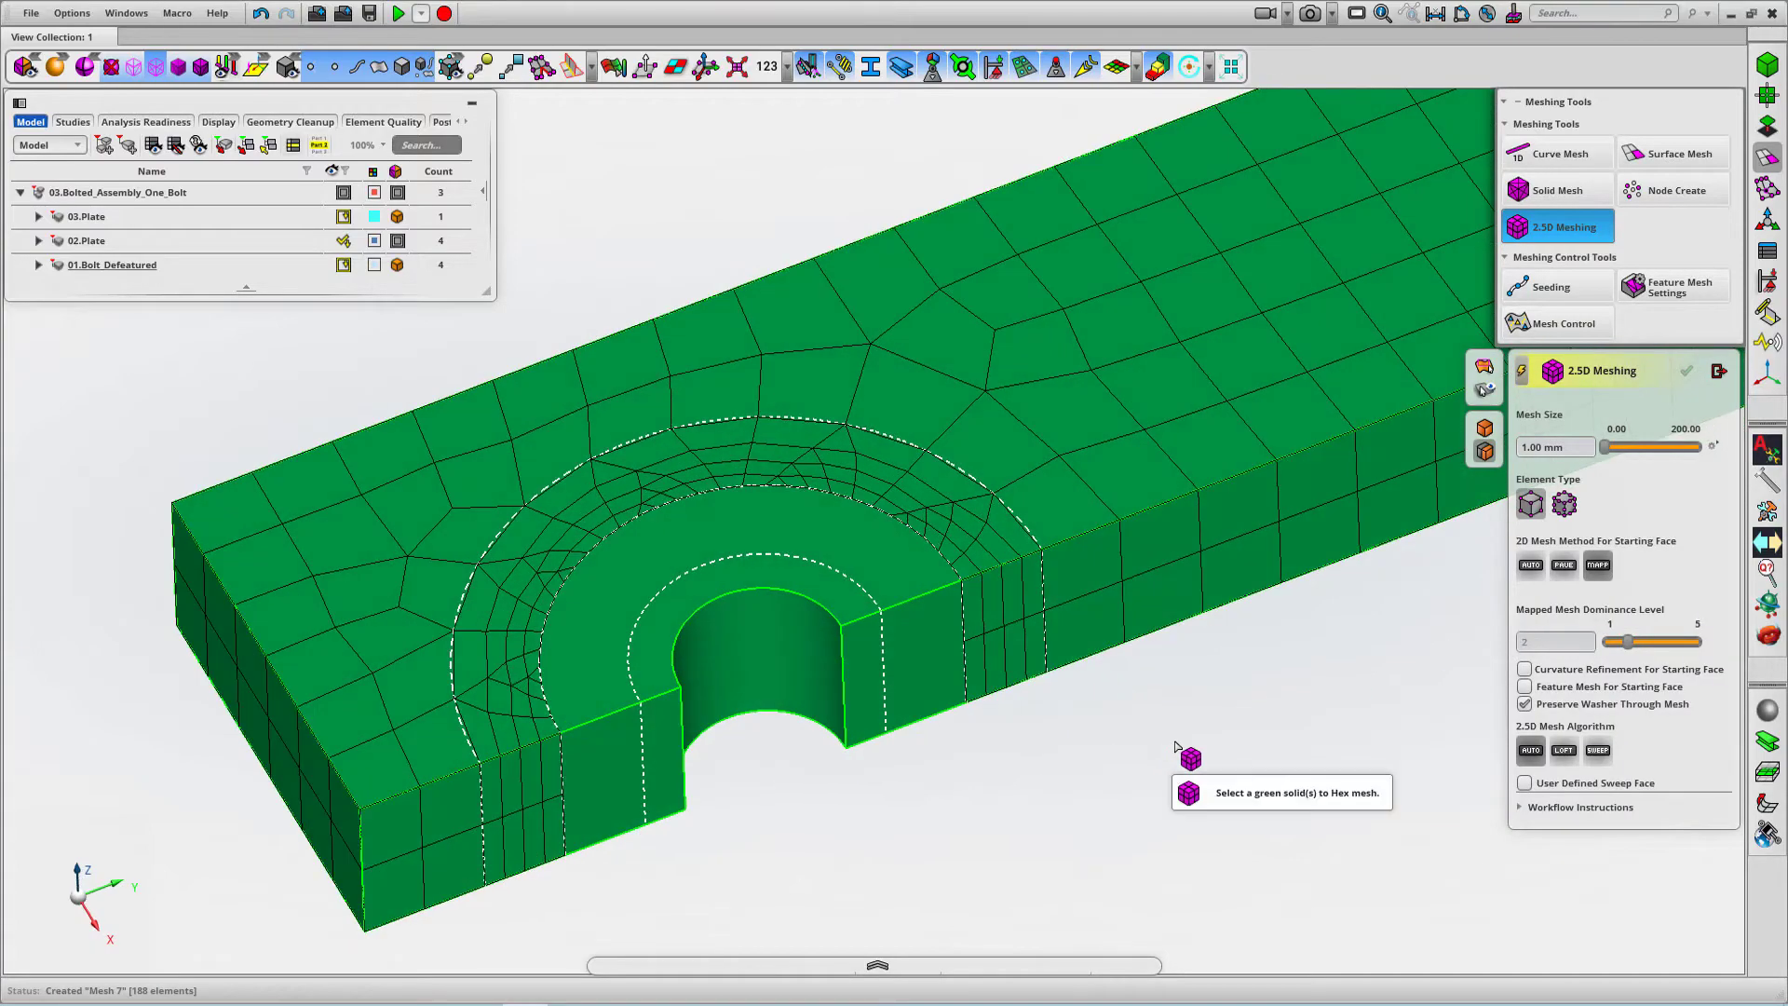
{"action": "middle_click_drag", "start_coordinate": [1175, 746], "coordinate": [1201, 726]}
{"action": "scroll", "coordinate": [1201, 726], "scroll_direction": "down", "scroll_amount": 1}
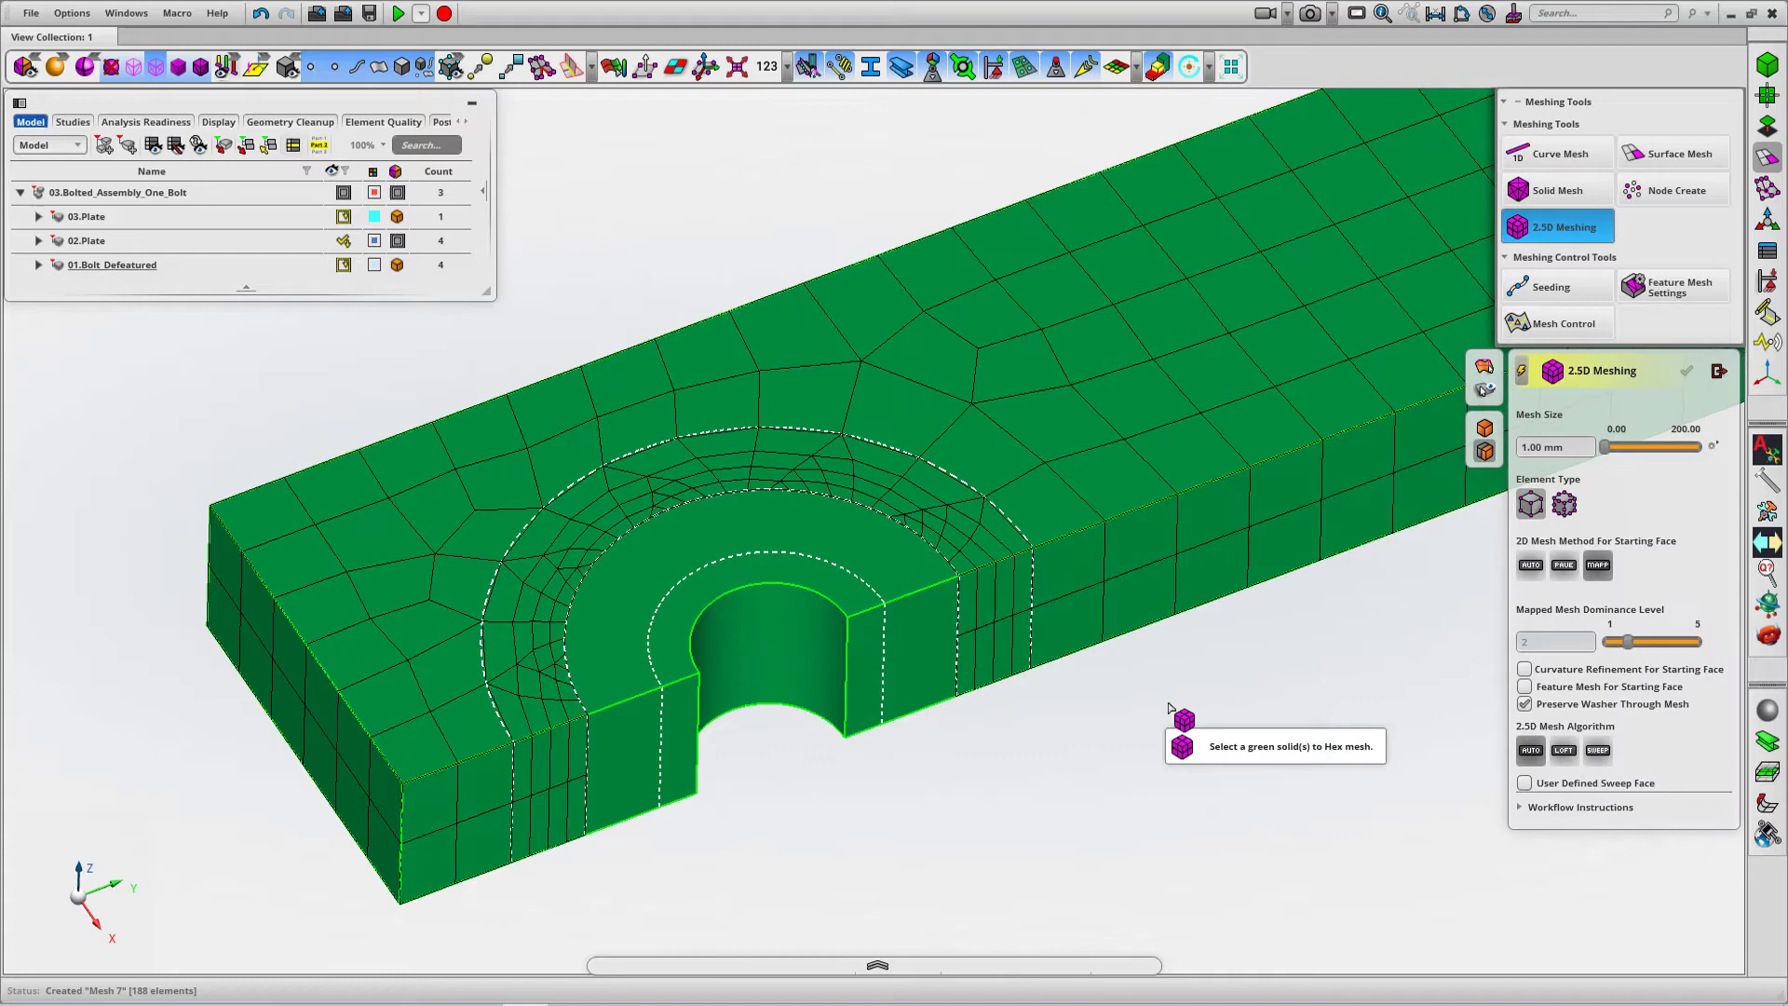
- Surface-mesh the middle ring's flat cut face beside the hole at 1.00 mm with the Mixed type and Auto method
{"action": "scroll", "coordinate": [1175, 709], "scroll_direction": "up", "scroll_amount": 1}
{"action": "left_click", "coordinate": [1673, 154]}
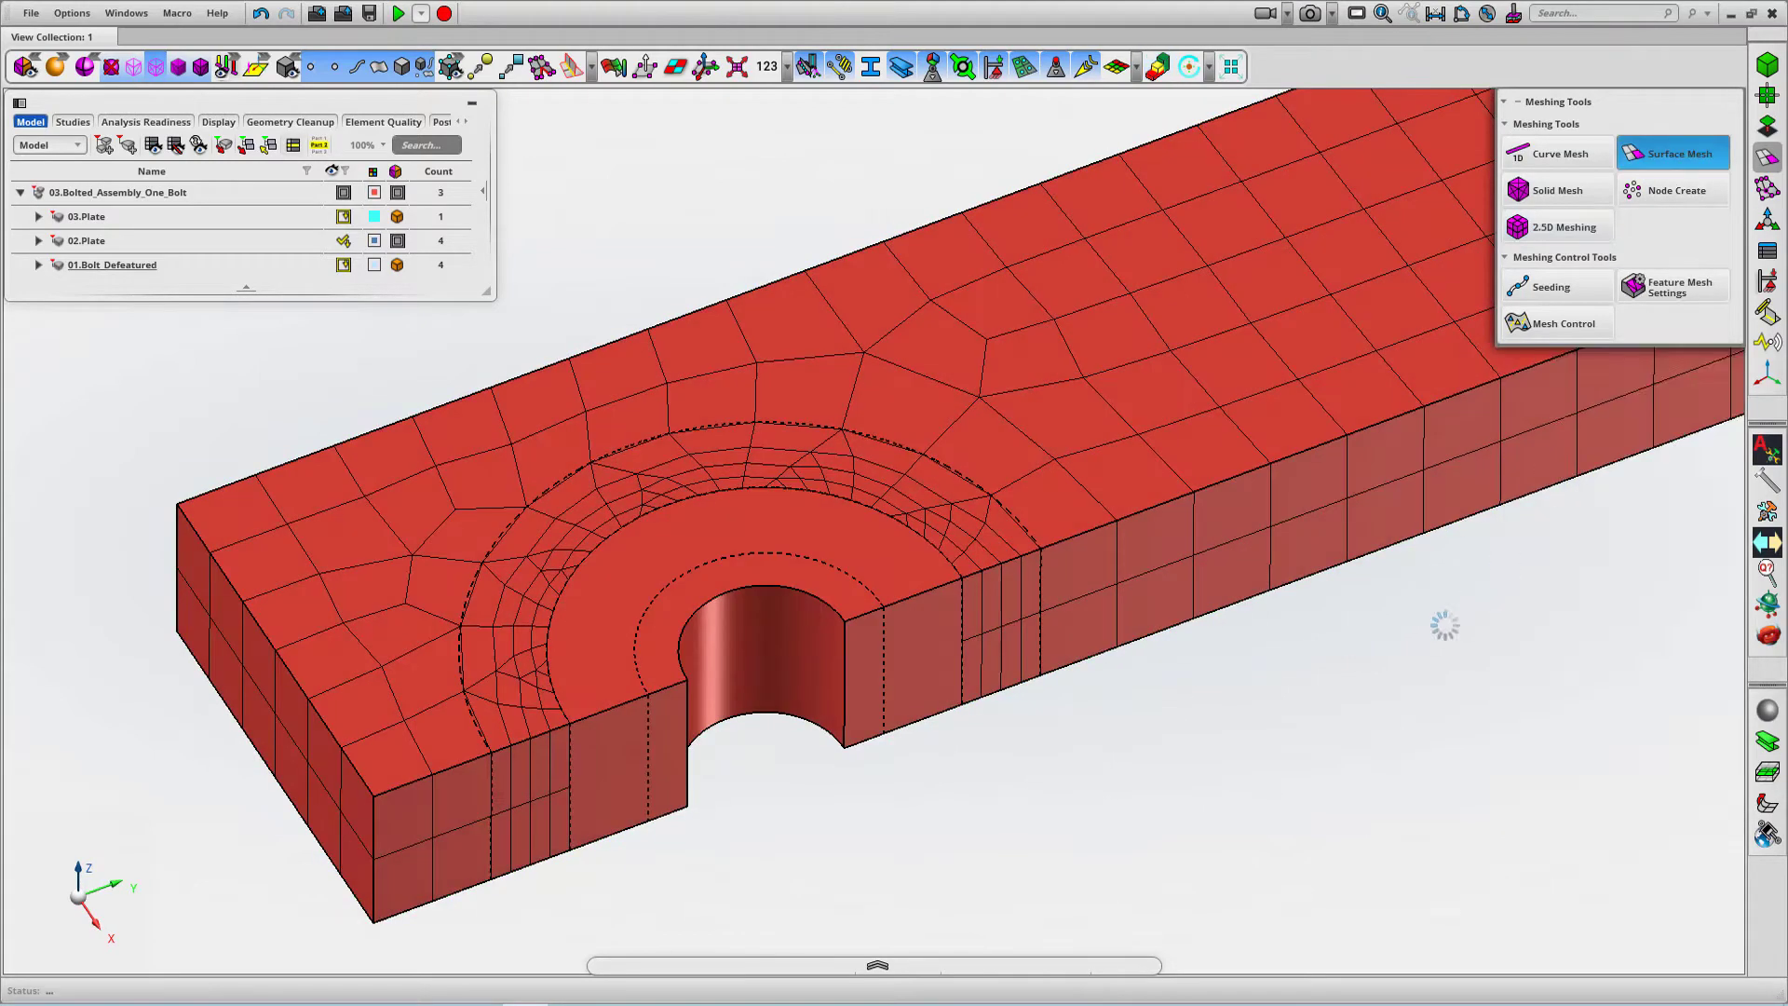
{"action": "left_click", "coordinate": [786, 529]}
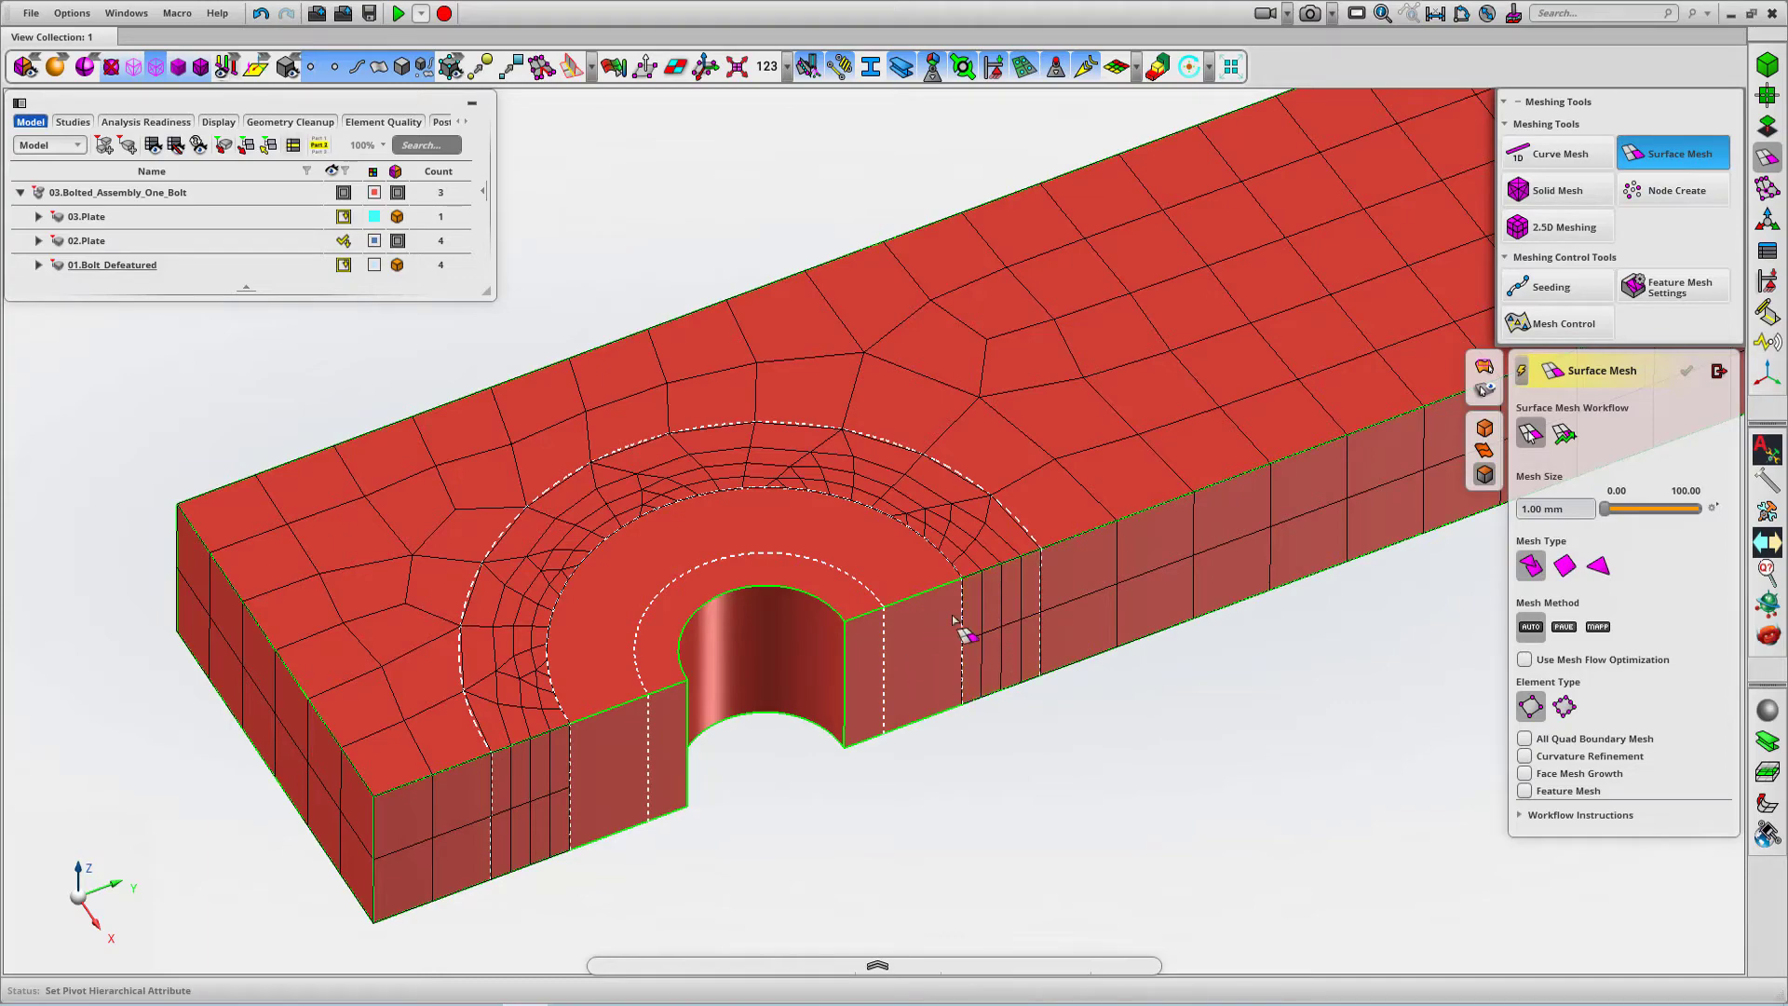
{"action": "left_click", "coordinate": [900, 658]}
{"action": "middle_click_drag", "start_coordinate": [1285, 738], "coordinate": [1030, 639]}
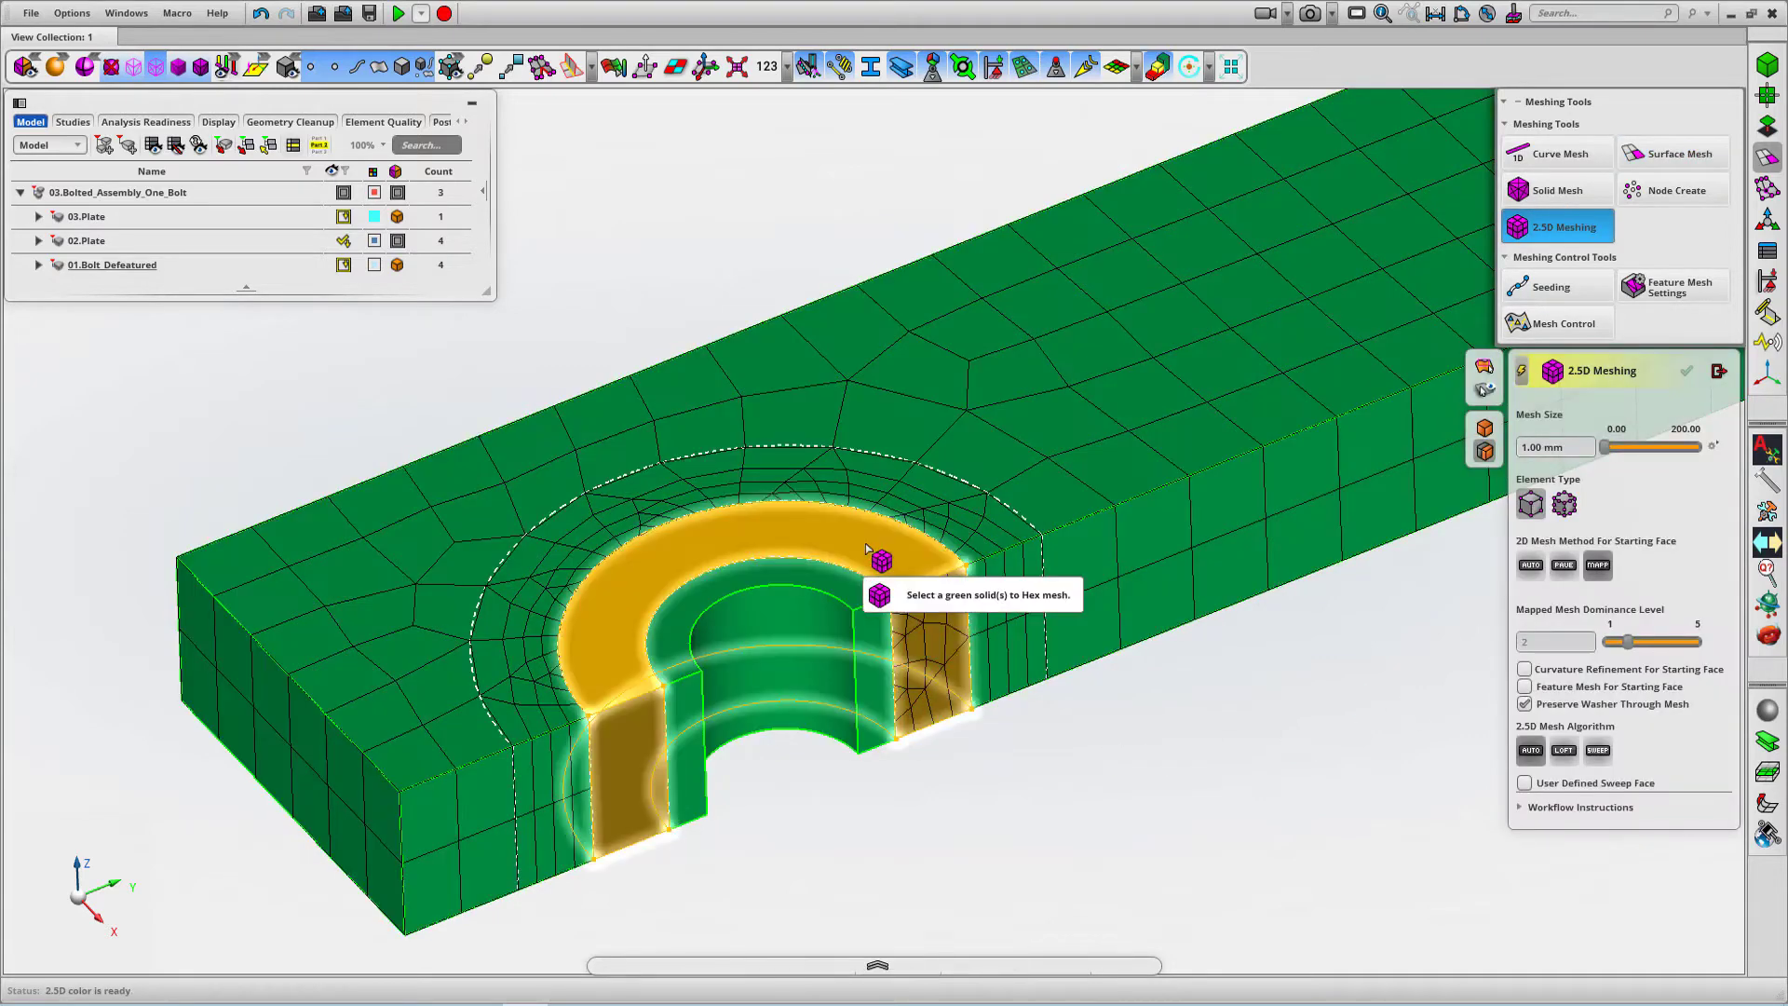
- Create 2.5D hex meshes on the middle and innermost rings at 1.00 mm and leave the meshing tool
{"action": "left_click", "coordinate": [864, 554]}
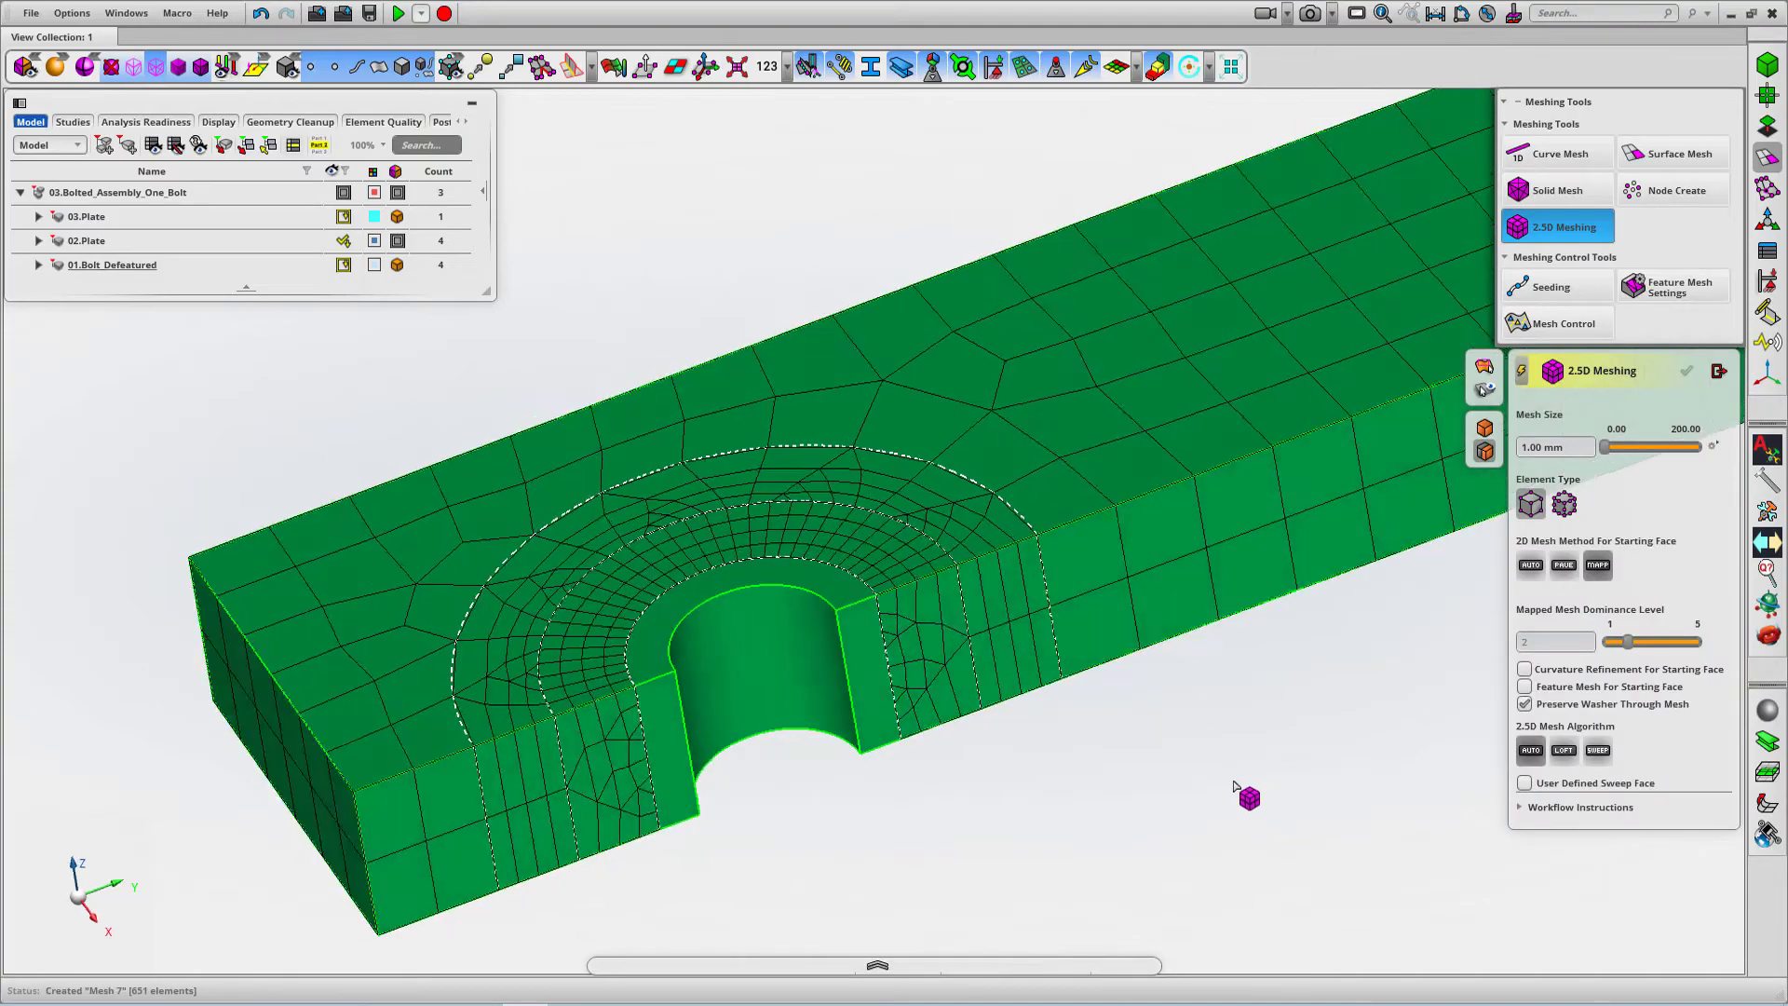
{"action": "middle_click_drag", "start_coordinate": [1233, 787], "coordinate": [1236, 802]}
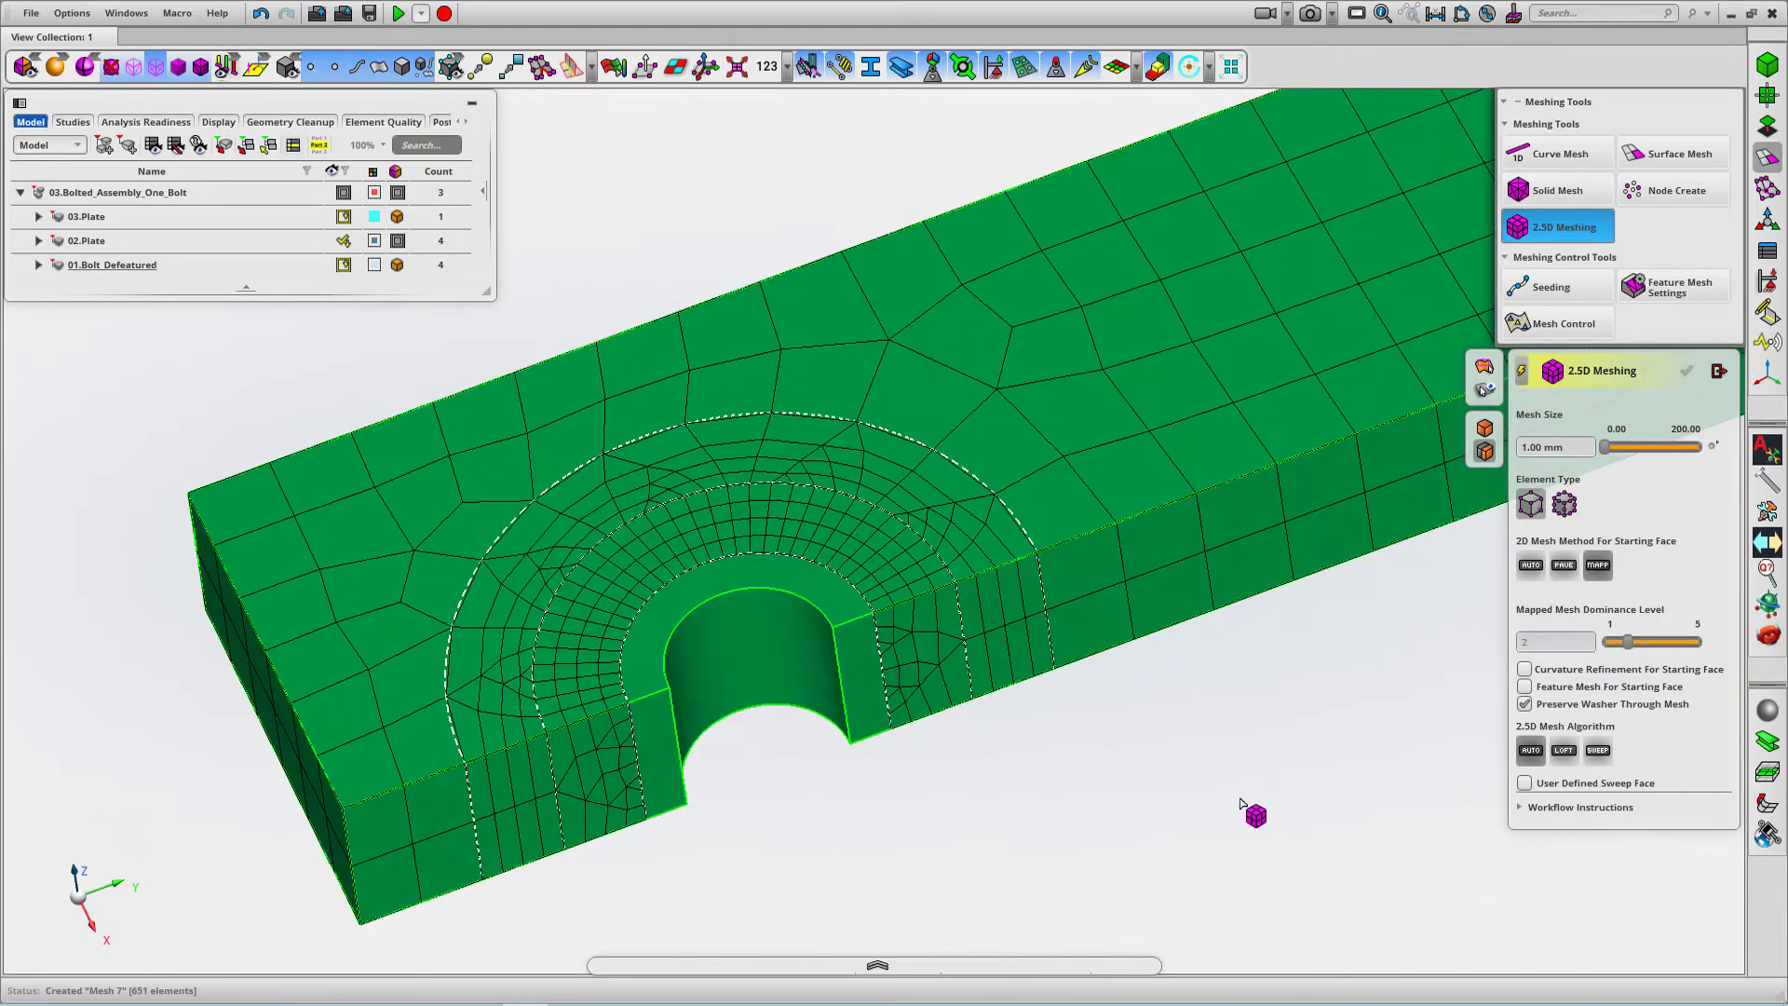
{"action": "left_click", "coordinate": [851, 720]}
{"action": "middle_click_drag", "start_coordinate": [1082, 756], "coordinate": [1197, 718]}
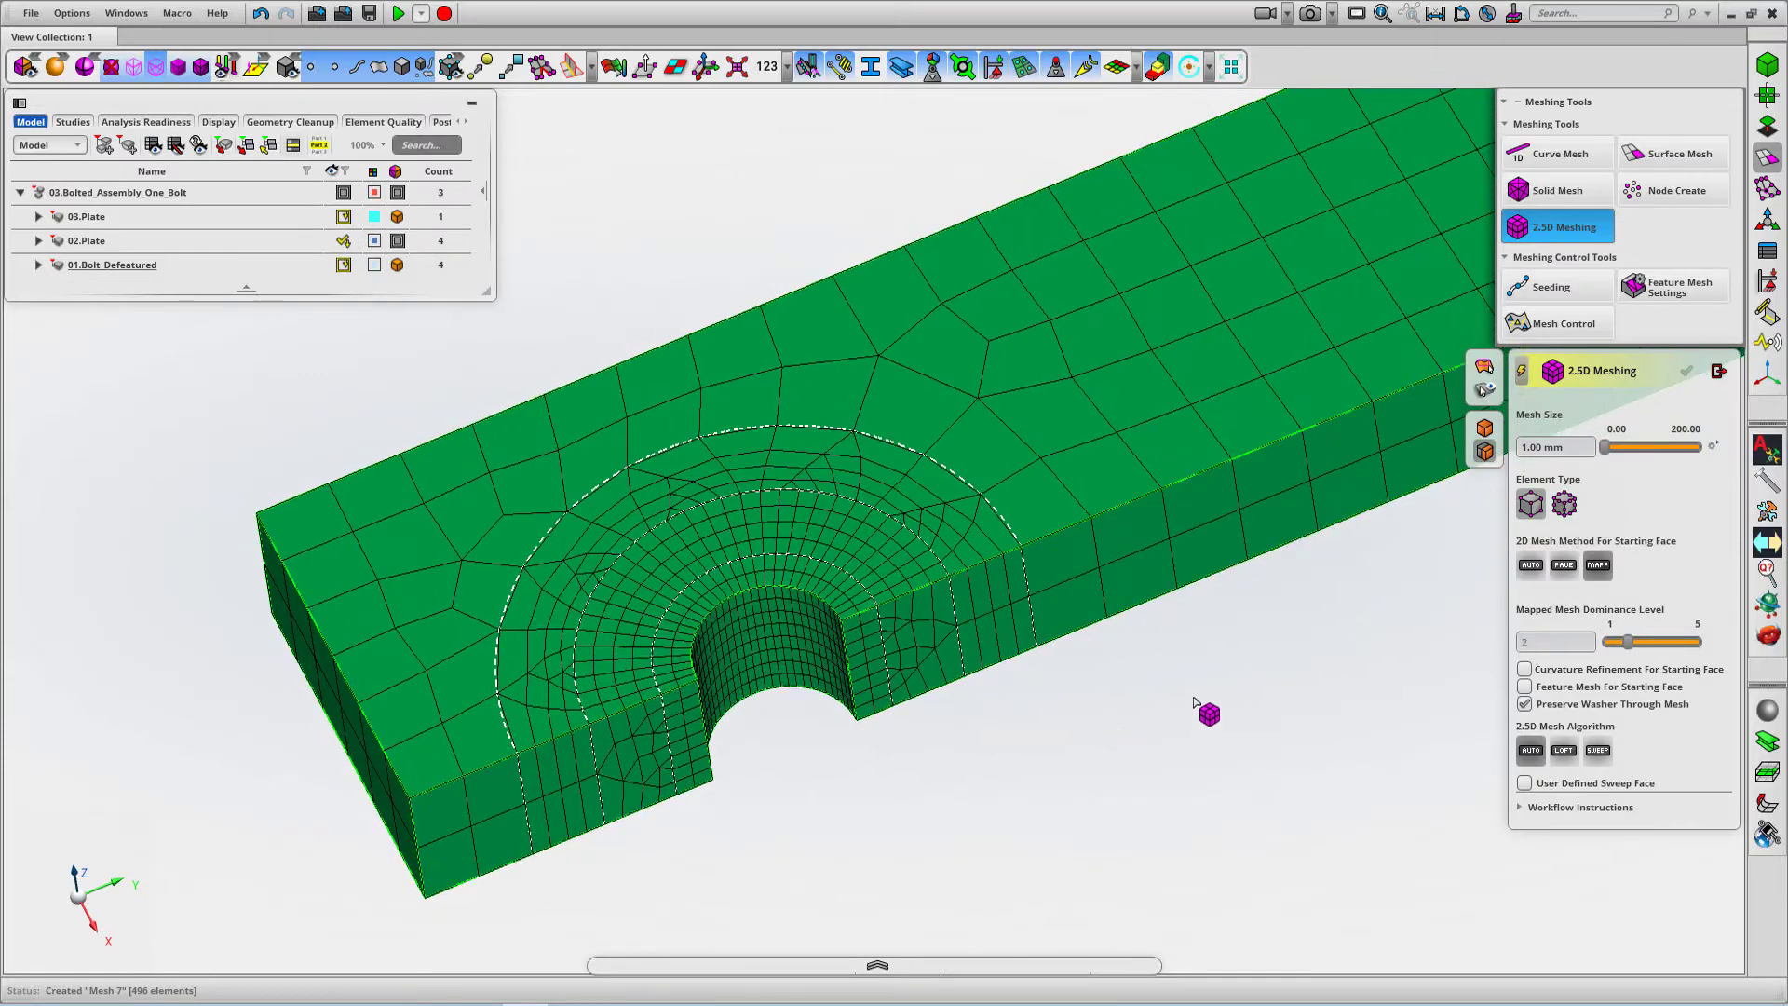
{"action": "left_click", "coordinate": [1718, 370]}
{"action": "middle_click_drag", "start_coordinate": [1326, 603], "coordinate": [1433, 611]}
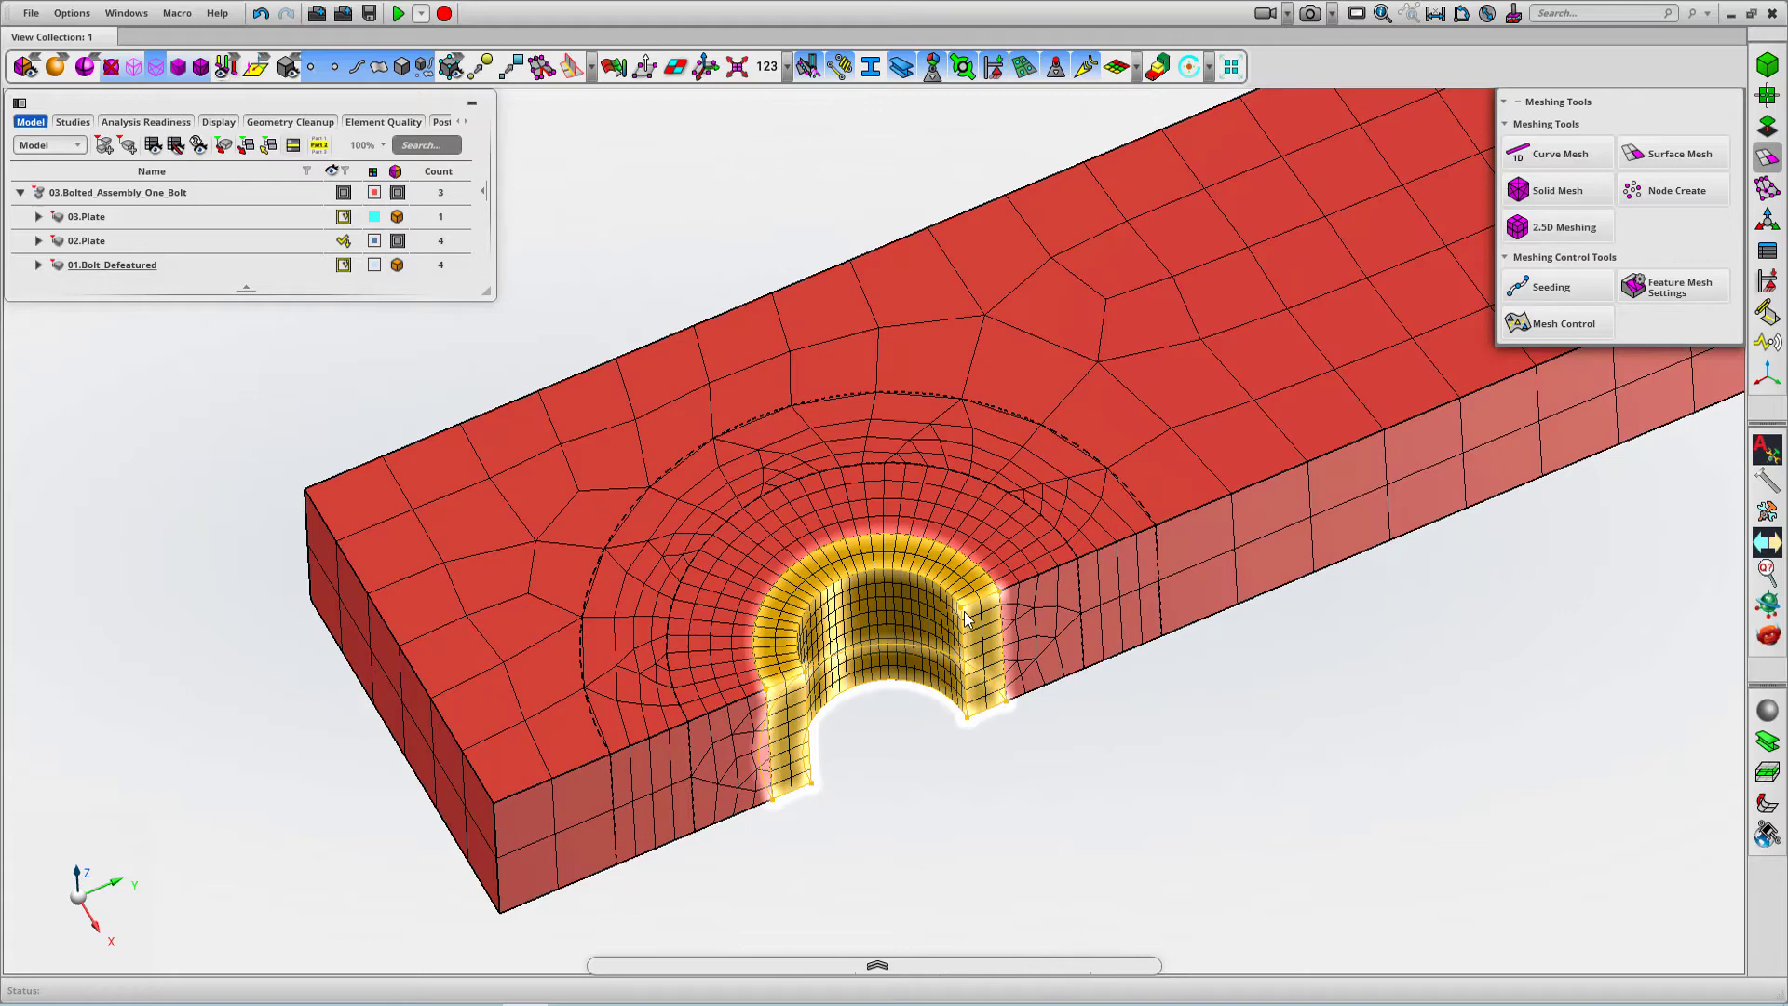
- Expand 02.Plate in the model tree and hide its surface mesh, Mesh 8
{"action": "left_click", "coordinate": [38, 245]}
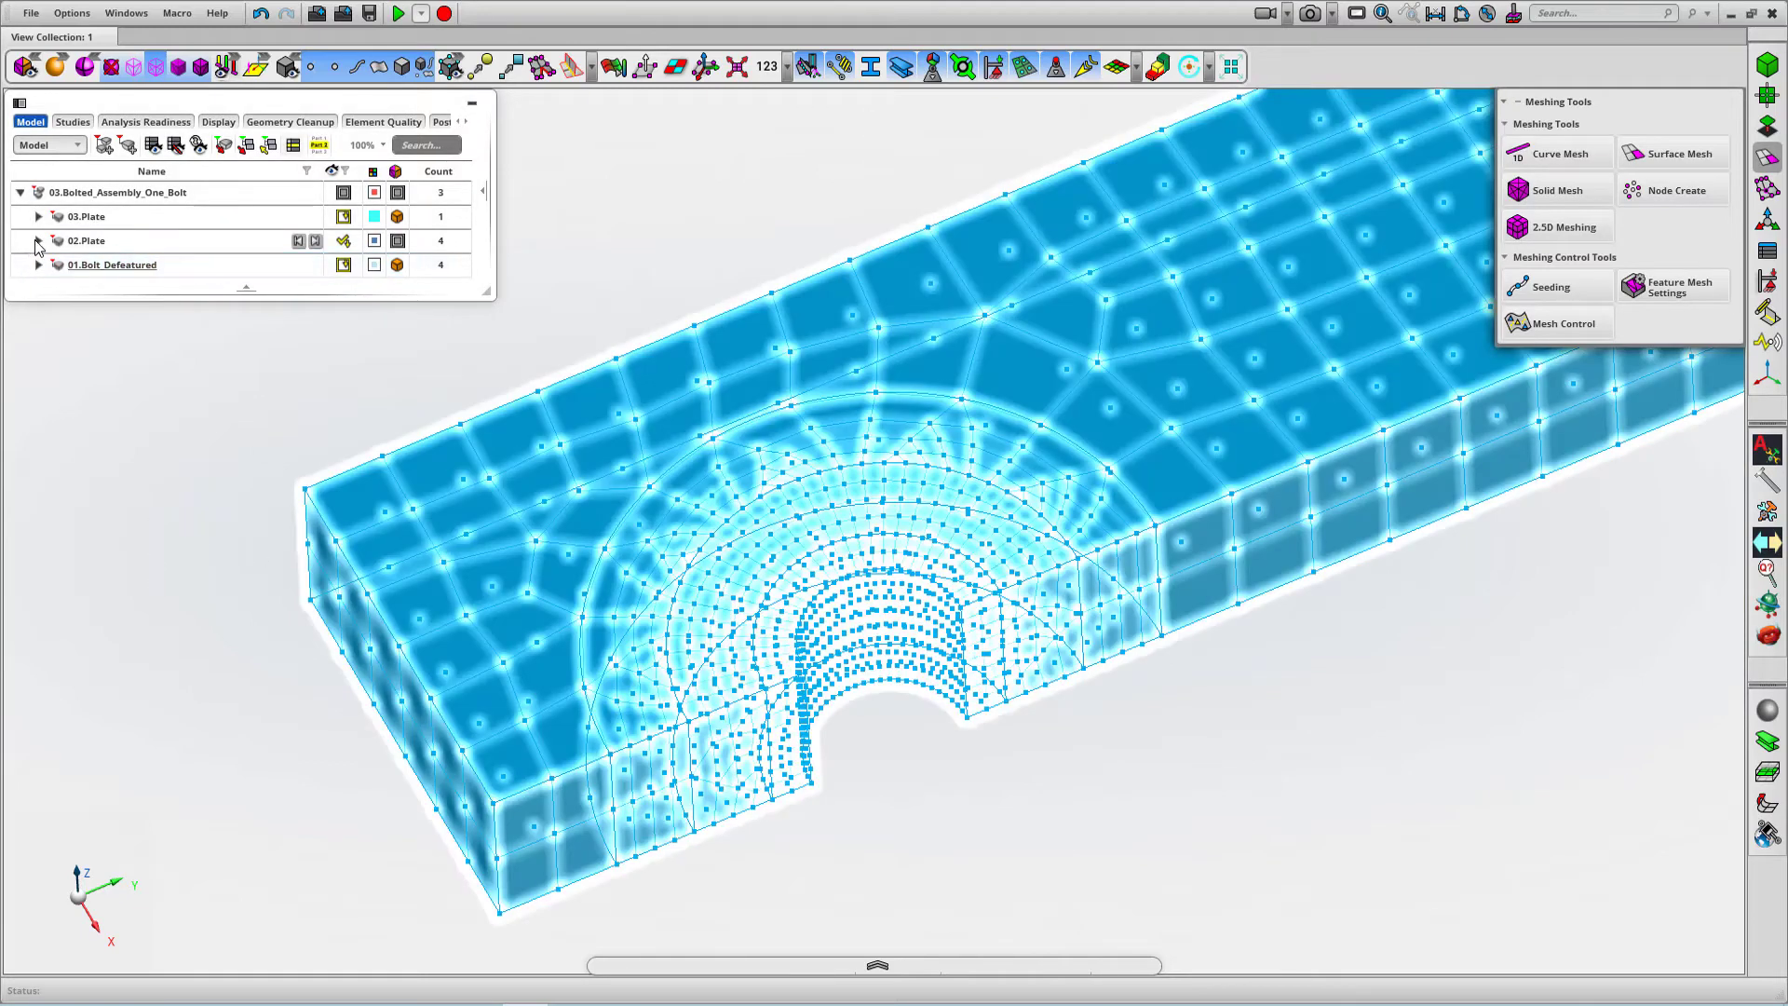
{"action": "left_click", "coordinate": [38, 241]}
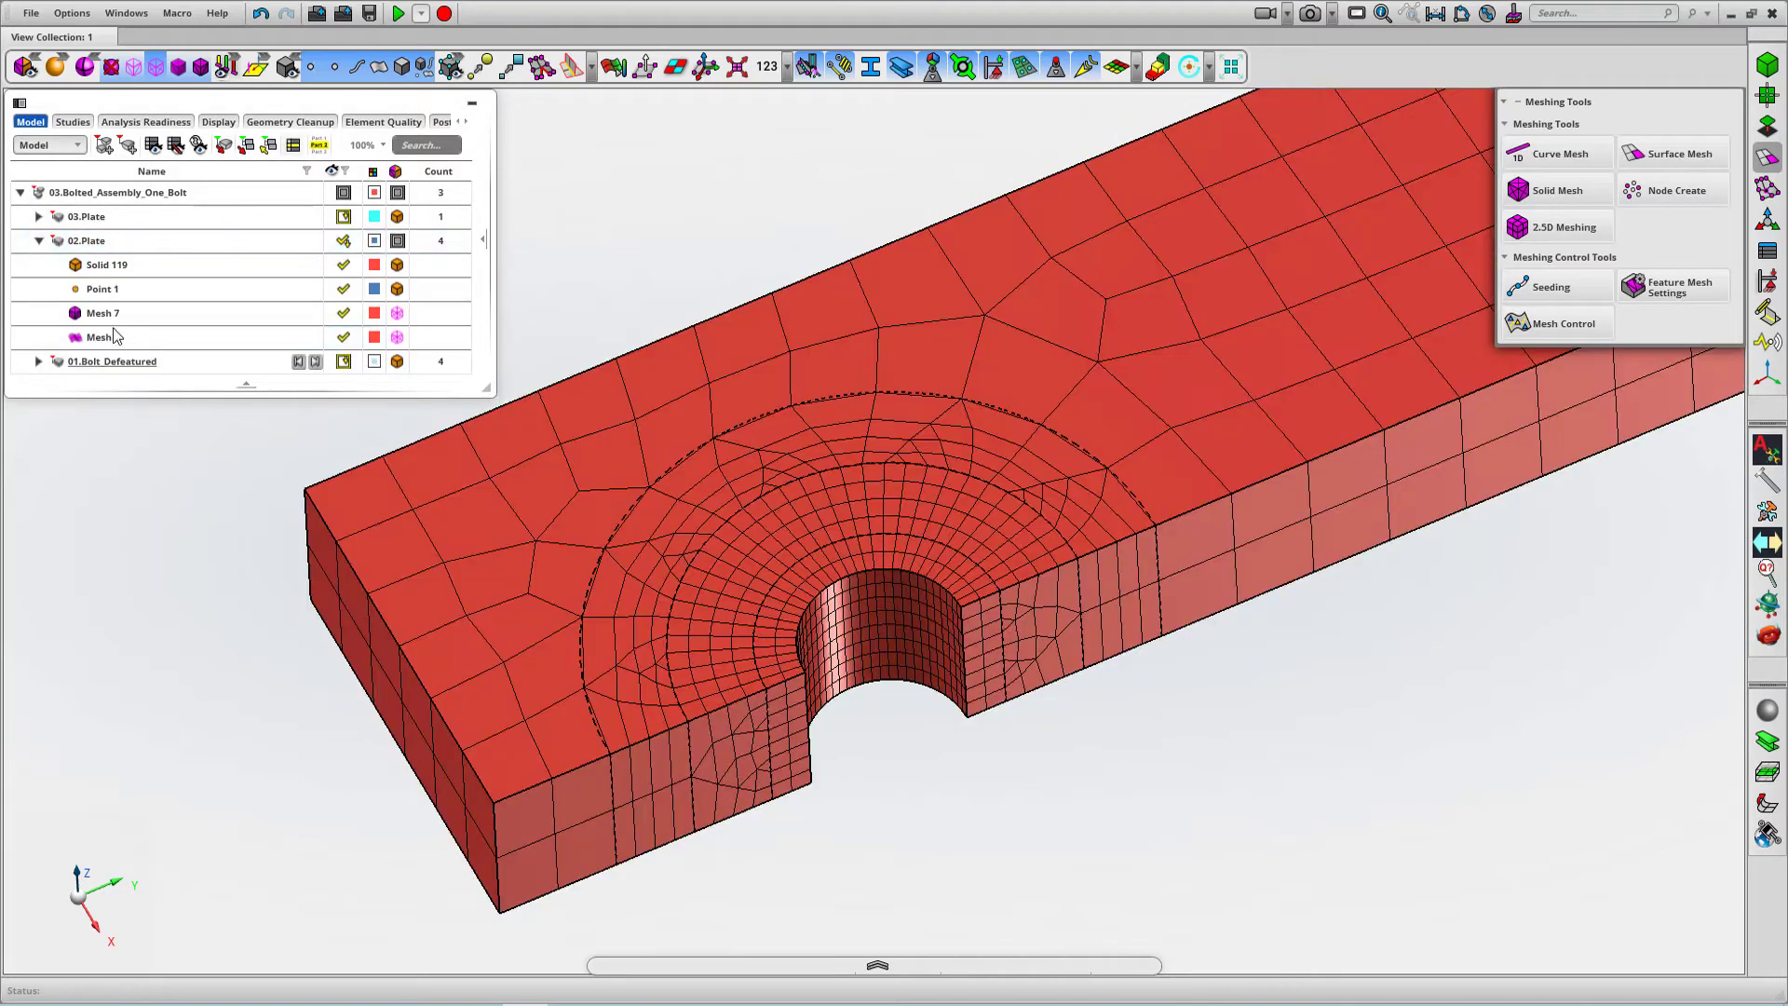
{"action": "left_click", "coordinate": [342, 341]}
{"action": "mouse_move", "coordinate": [1285, 773]}
{"action": "middle_mouse_down"}
{"action": "mouse_move", "coordinate": [1312, 732]}
{"action": "mouse_move", "coordinate": [1293, 745]}
{"action": "middle_mouse_up"}
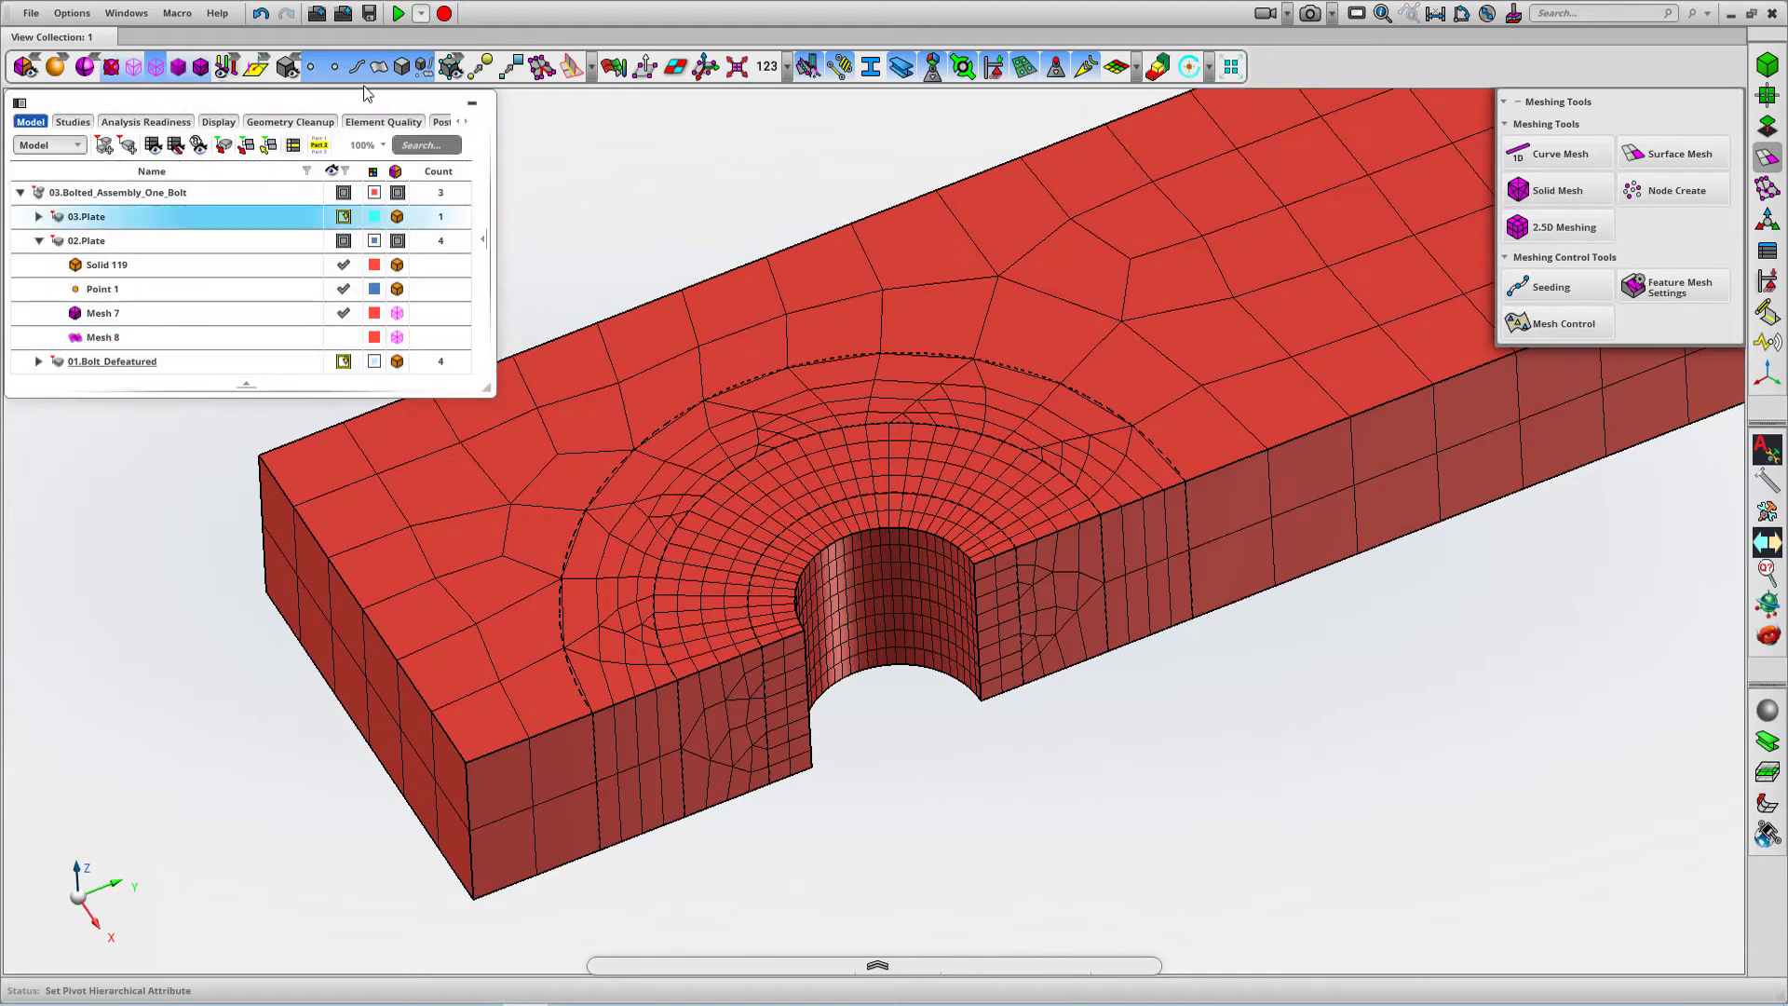
- Hide the solid geometry and display the plate's hex mesh shaded with element edges
{"action": "left_click", "coordinate": [421, 68]}
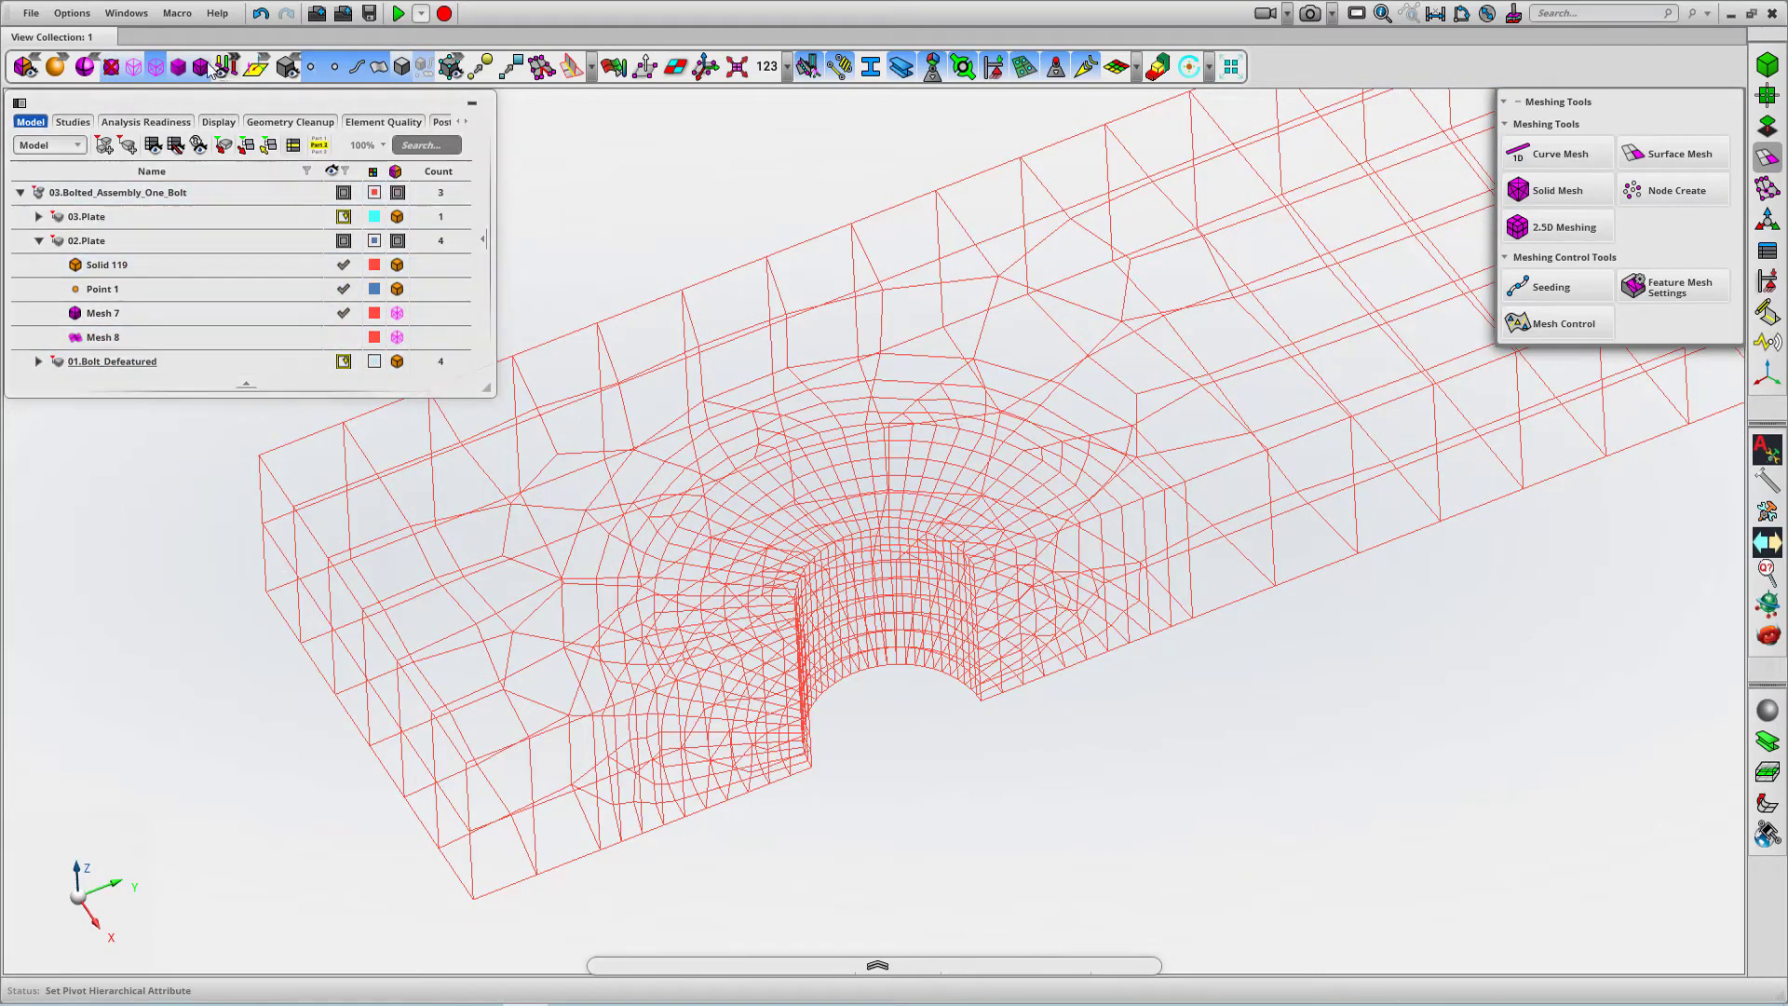
{"action": "left_click", "coordinate": [201, 67]}
{"action": "scroll", "coordinate": [1312, 702], "scroll_direction": "down", "scroll_amount": 1}
{"action": "middle_click_drag", "start_coordinate": [1312, 702], "coordinate": [1314, 669]}
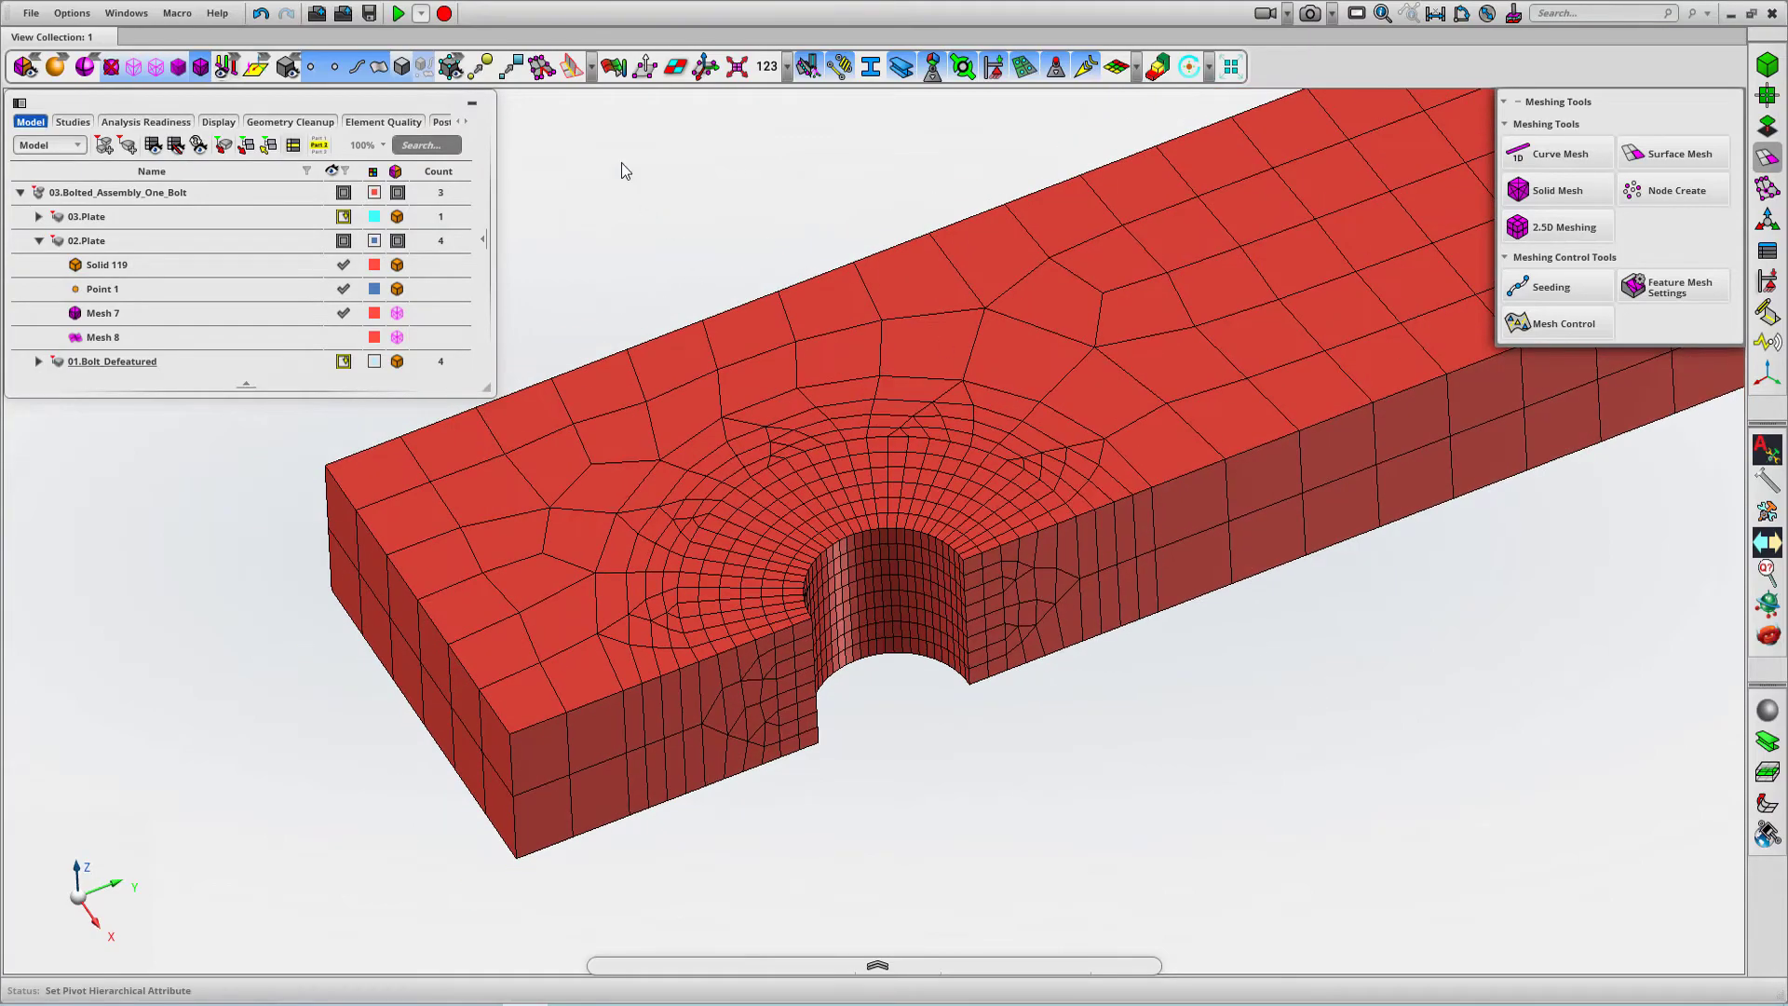
- Examine the plate mesh's element quality using the Quality Index display, and exit the quality display
{"action": "left_click", "coordinate": [613, 66]}
{"action": "mouse_move", "coordinate": [1176, 634]}
{"action": "middle_mouse_down"}
{"action": "mouse_move", "coordinate": [1200, 633]}
{"action": "mouse_move", "coordinate": [1181, 638]}
{"action": "middle_mouse_up"}
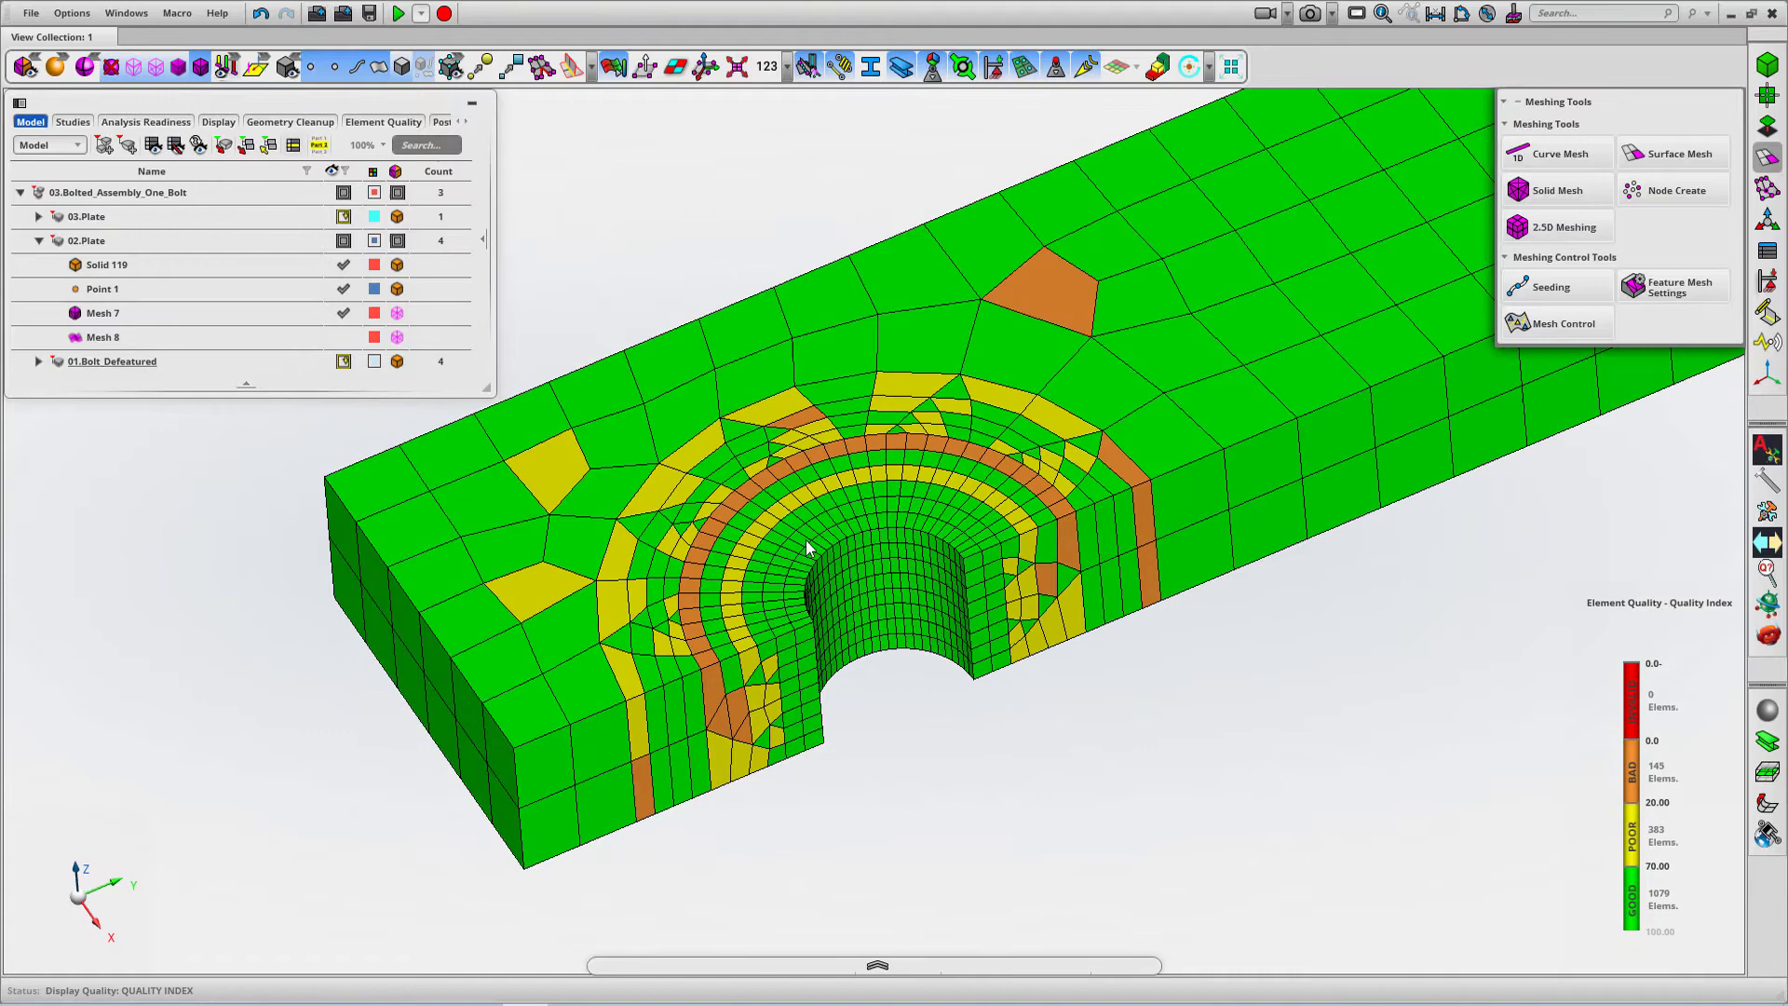
{"action": "middle_click_drag", "start_coordinate": [1296, 684], "coordinate": [1293, 711]}
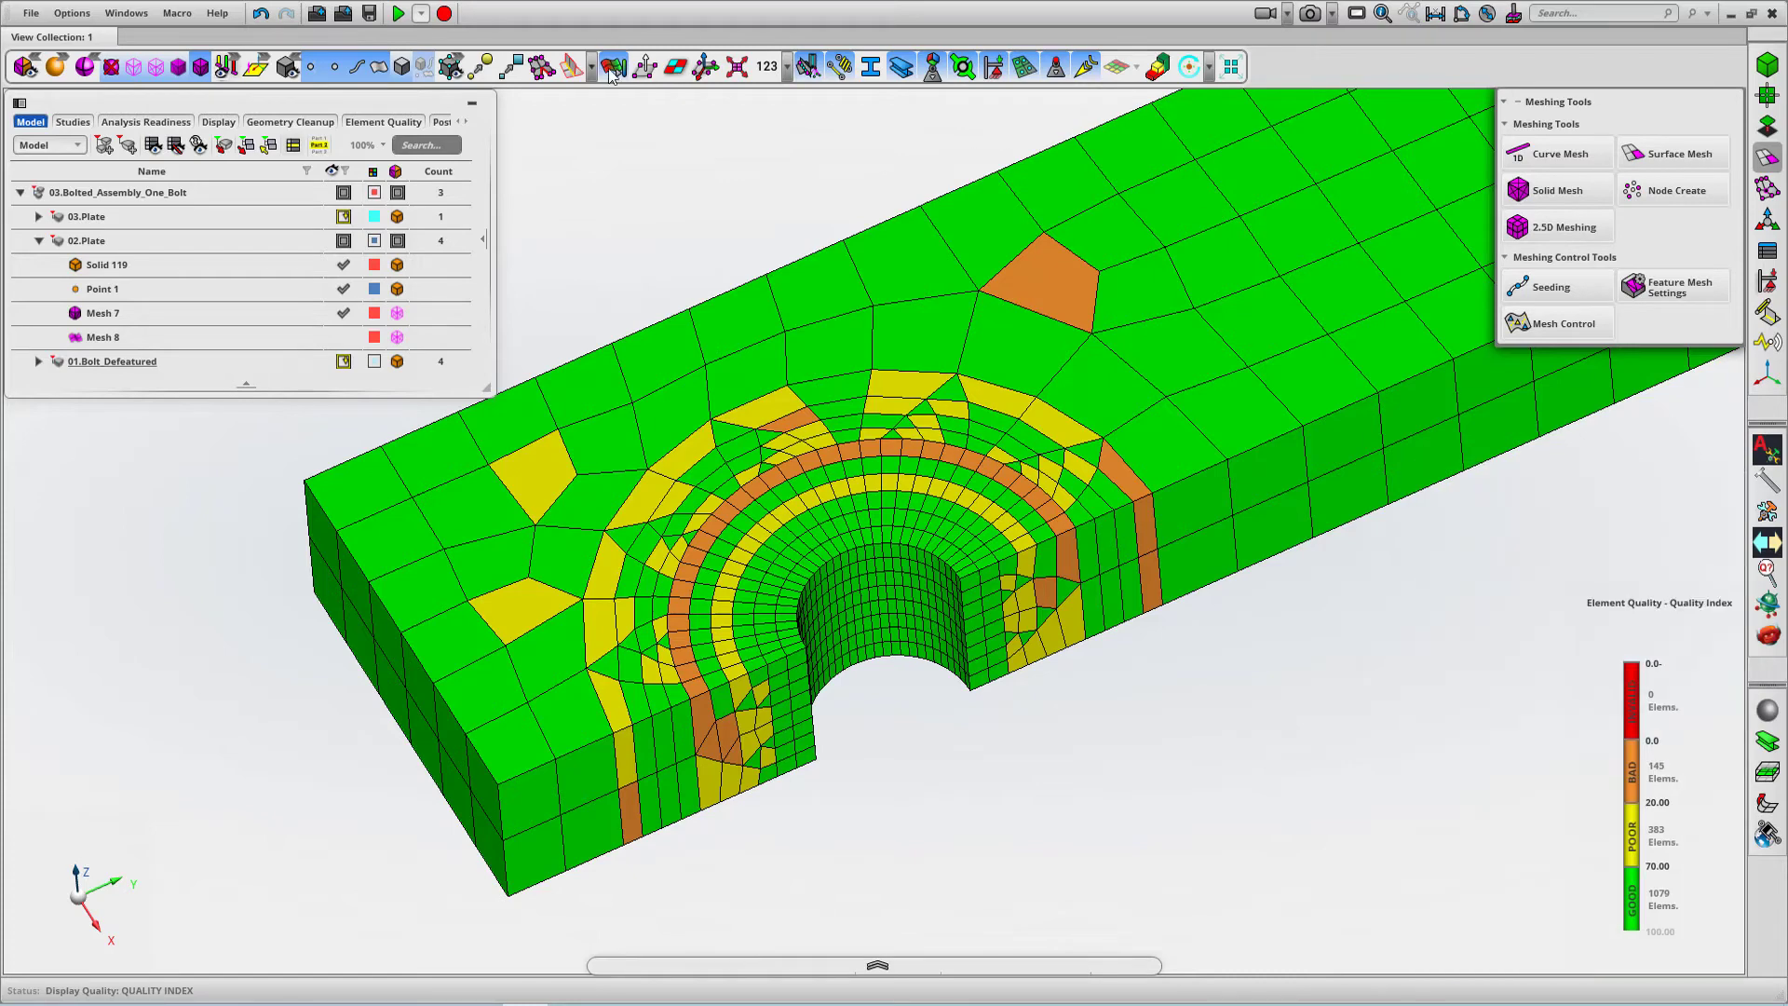
{"action": "key", "text": "Escape"}
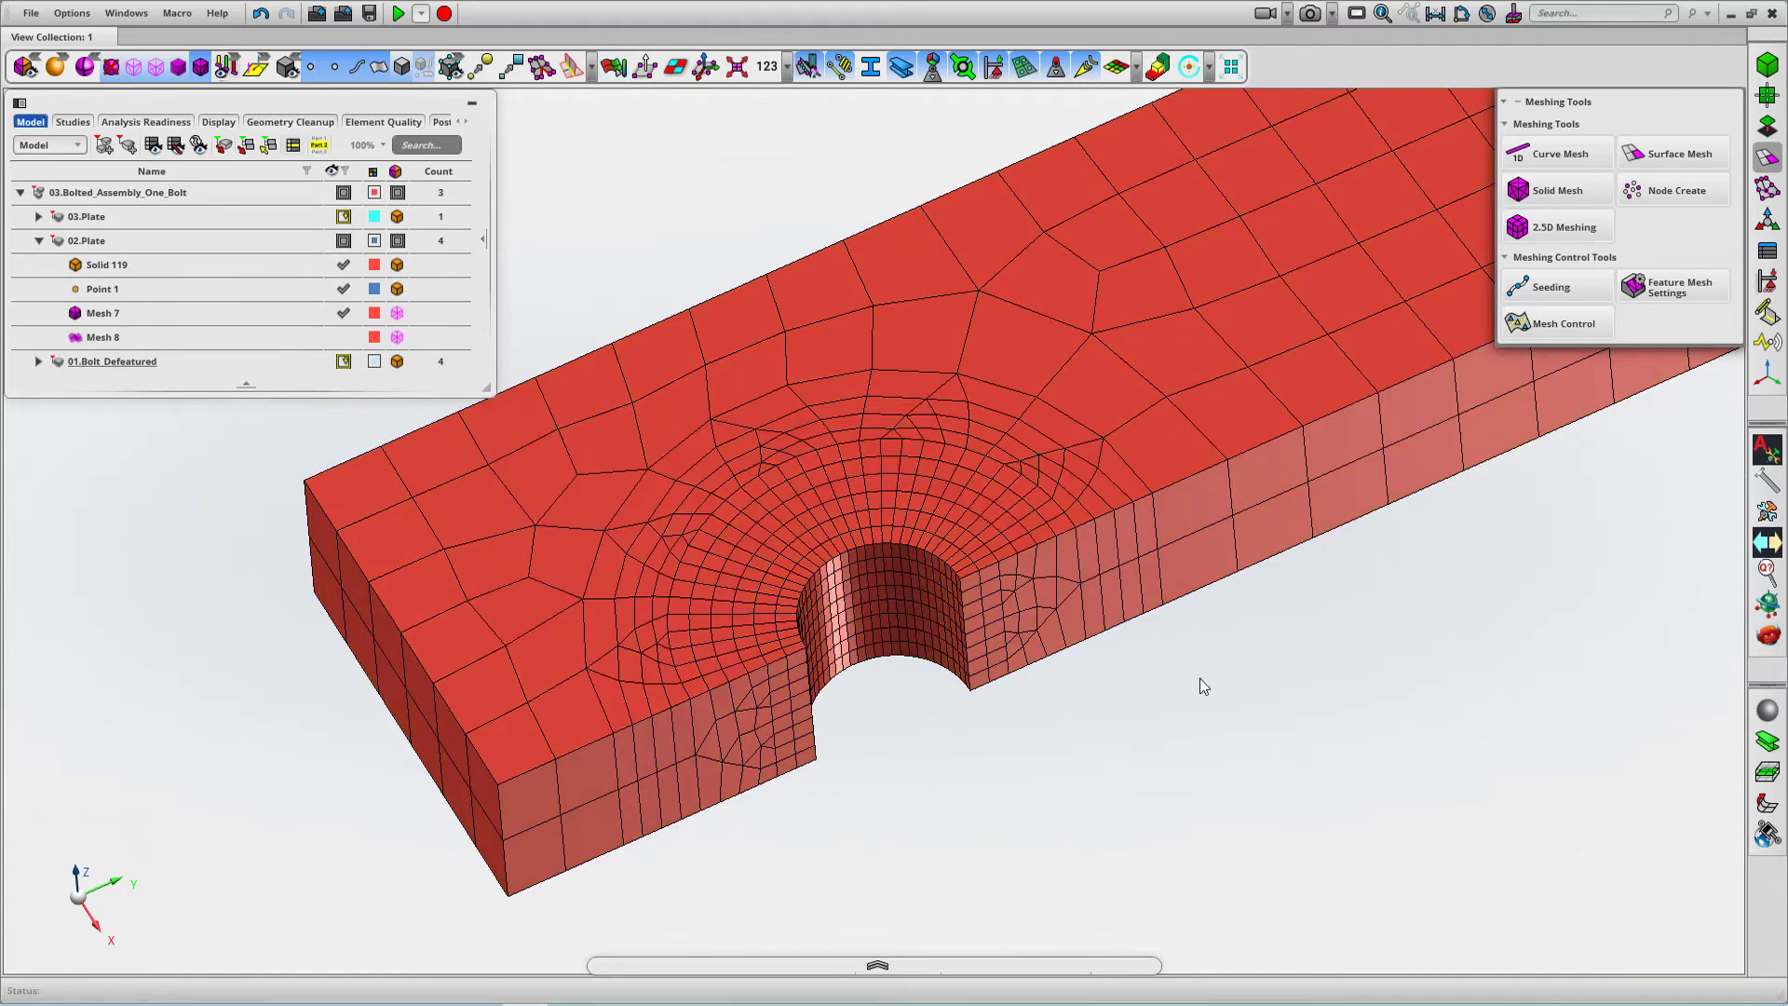
- Check the plate mesh's topology edges for cracks, viewing them with and without the shaded elements, and turn the topology display off
{"action": "left_click", "coordinate": [592, 68]}
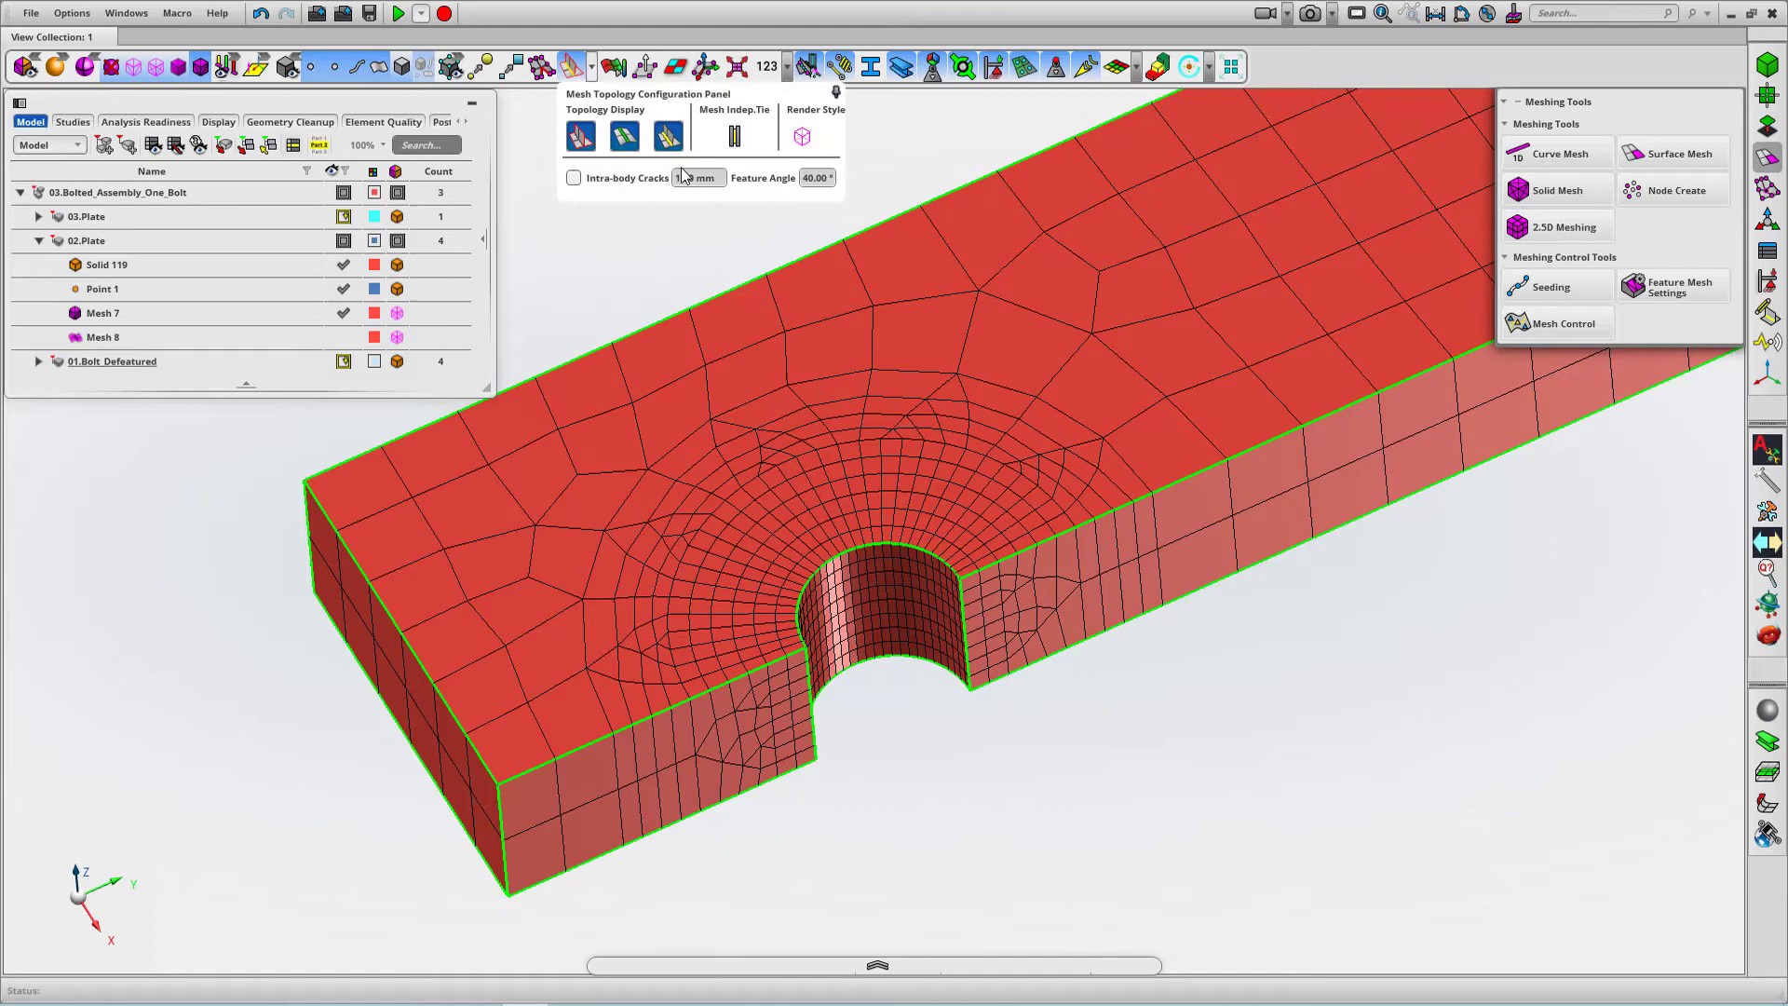
{"action": "left_click", "coordinate": [802, 136]}
{"action": "mouse_move", "coordinate": [1105, 544]}
{"action": "middle_mouse_down"}
{"action": "mouse_move", "coordinate": [1069, 596]}
{"action": "mouse_move", "coordinate": [1276, 563]}
{"action": "mouse_move", "coordinate": [1156, 583]}
{"action": "mouse_move", "coordinate": [1101, 498]}
{"action": "middle_mouse_up"}
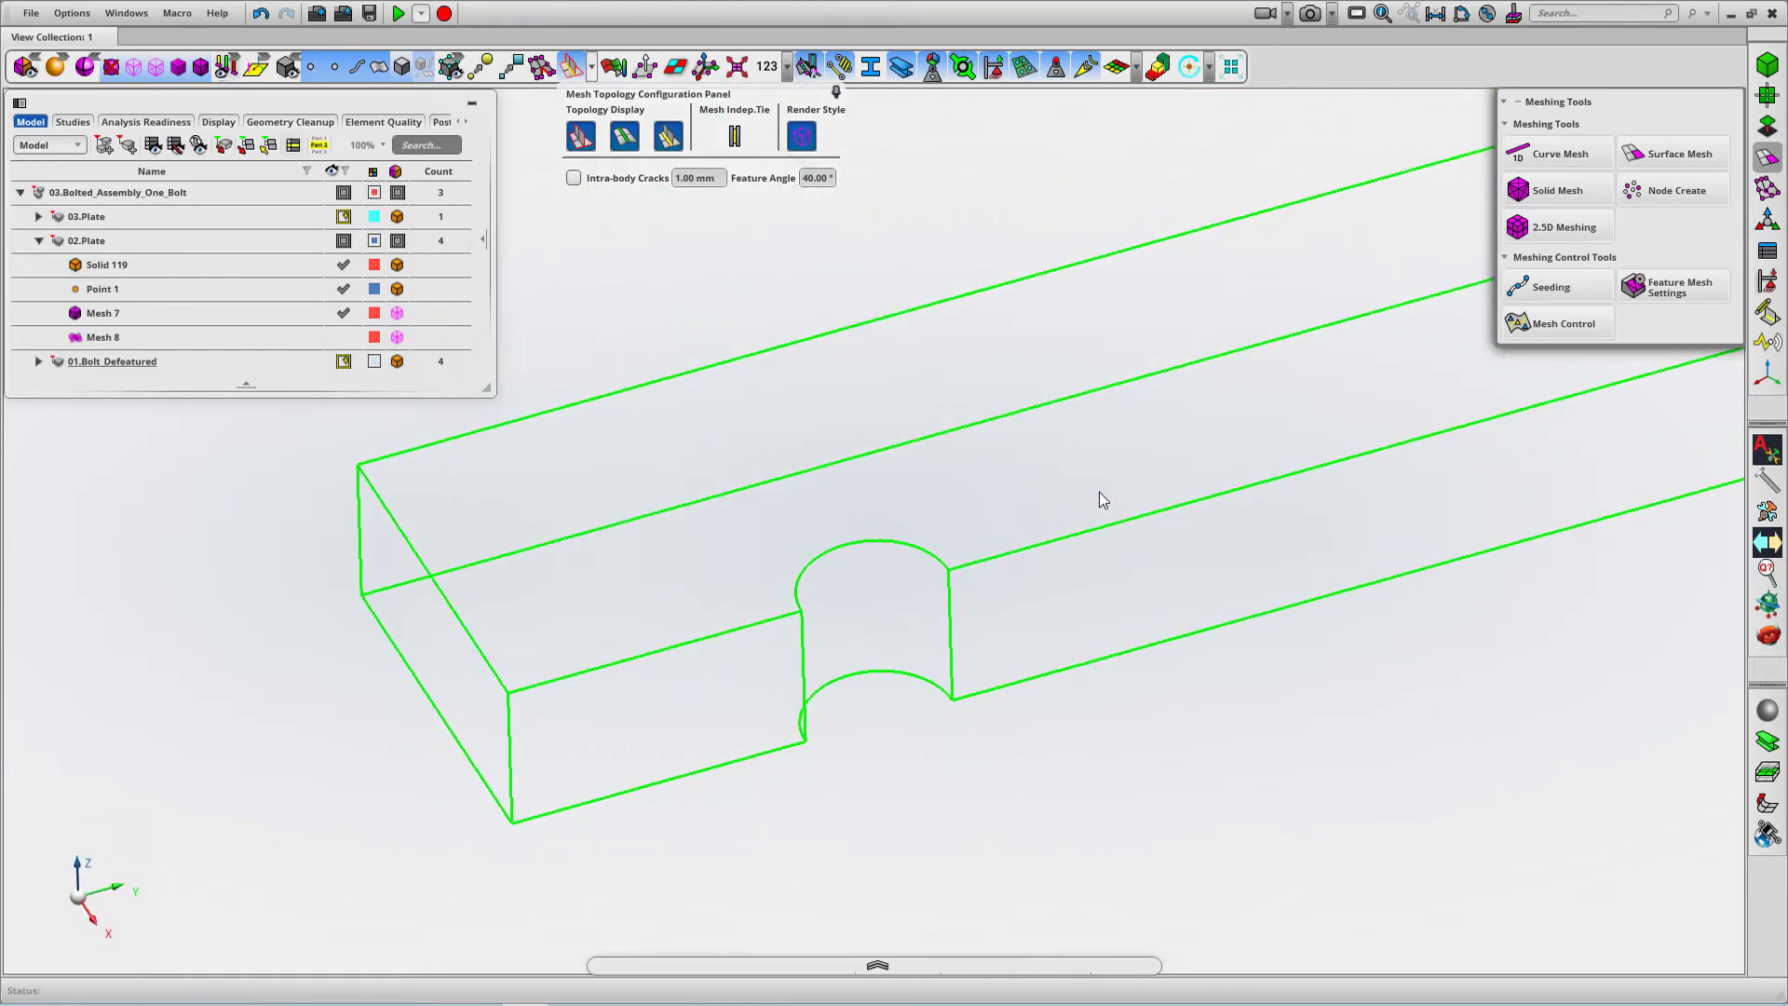
{"action": "left_click", "coordinate": [801, 140]}
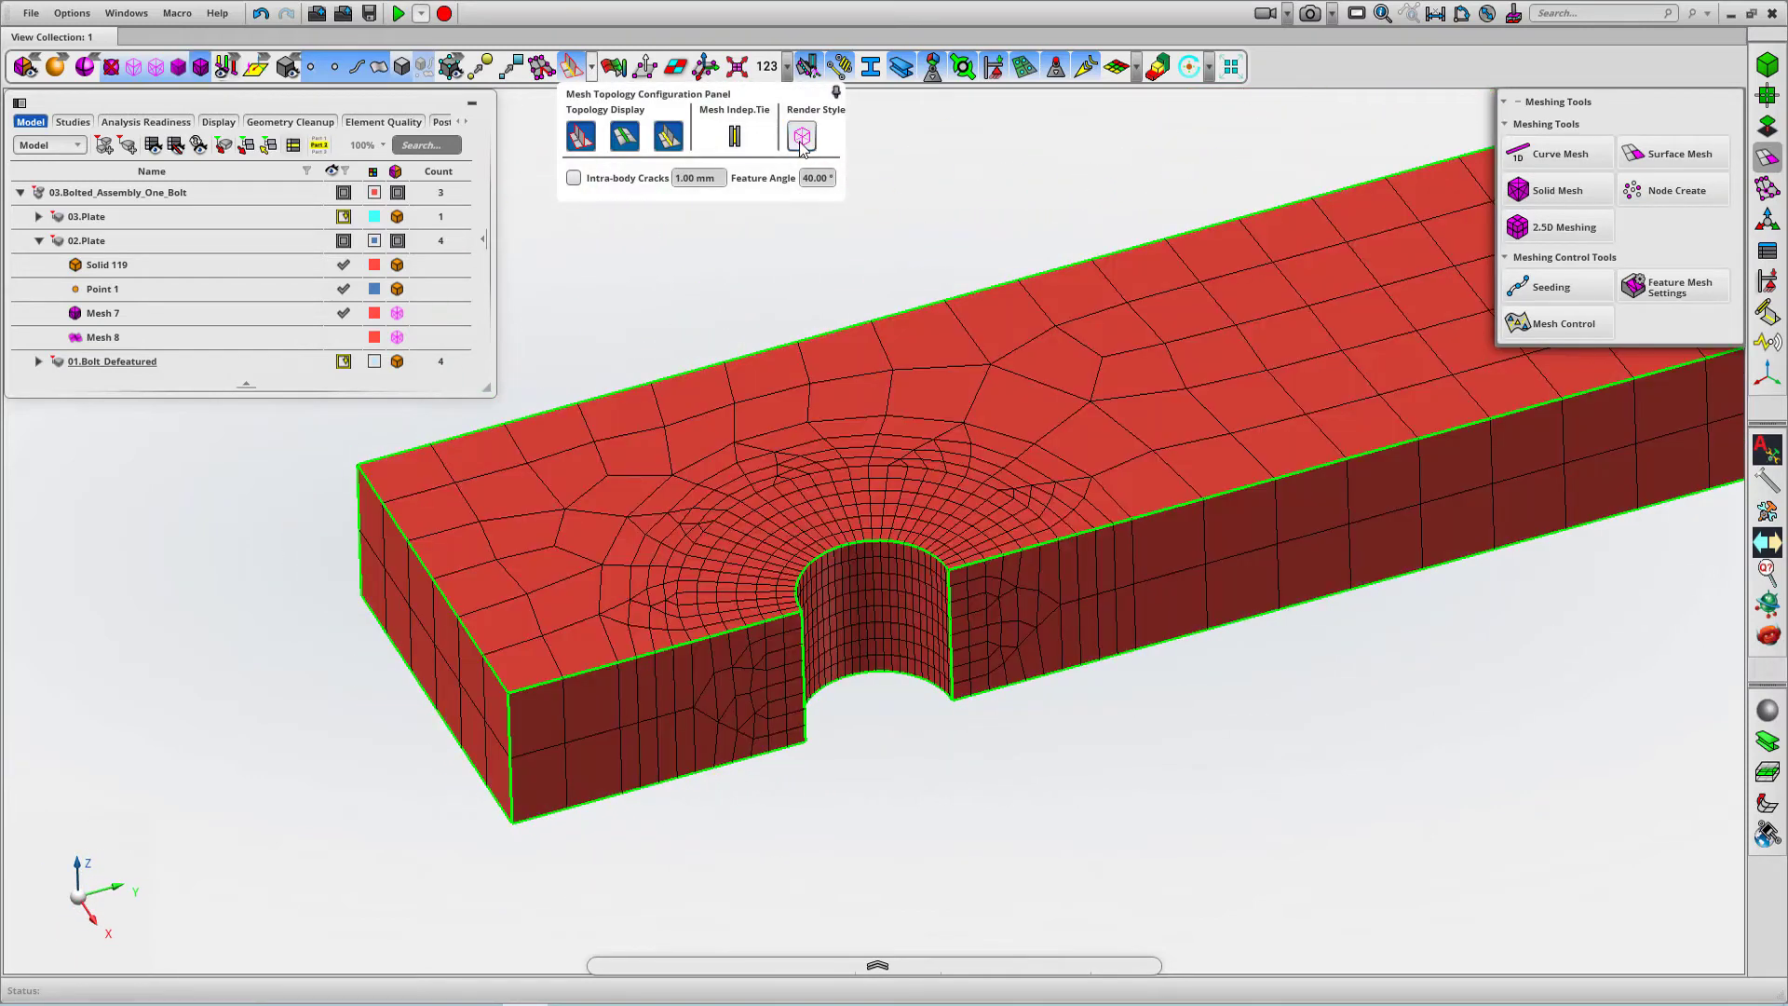
{"action": "left_click", "coordinate": [576, 79]}
{"action": "middle_click_drag", "start_coordinate": [677, 283], "coordinate": [660, 251]}
{"action": "scroll", "coordinate": [659, 250], "scroll_direction": "up", "scroll_amount": 2}
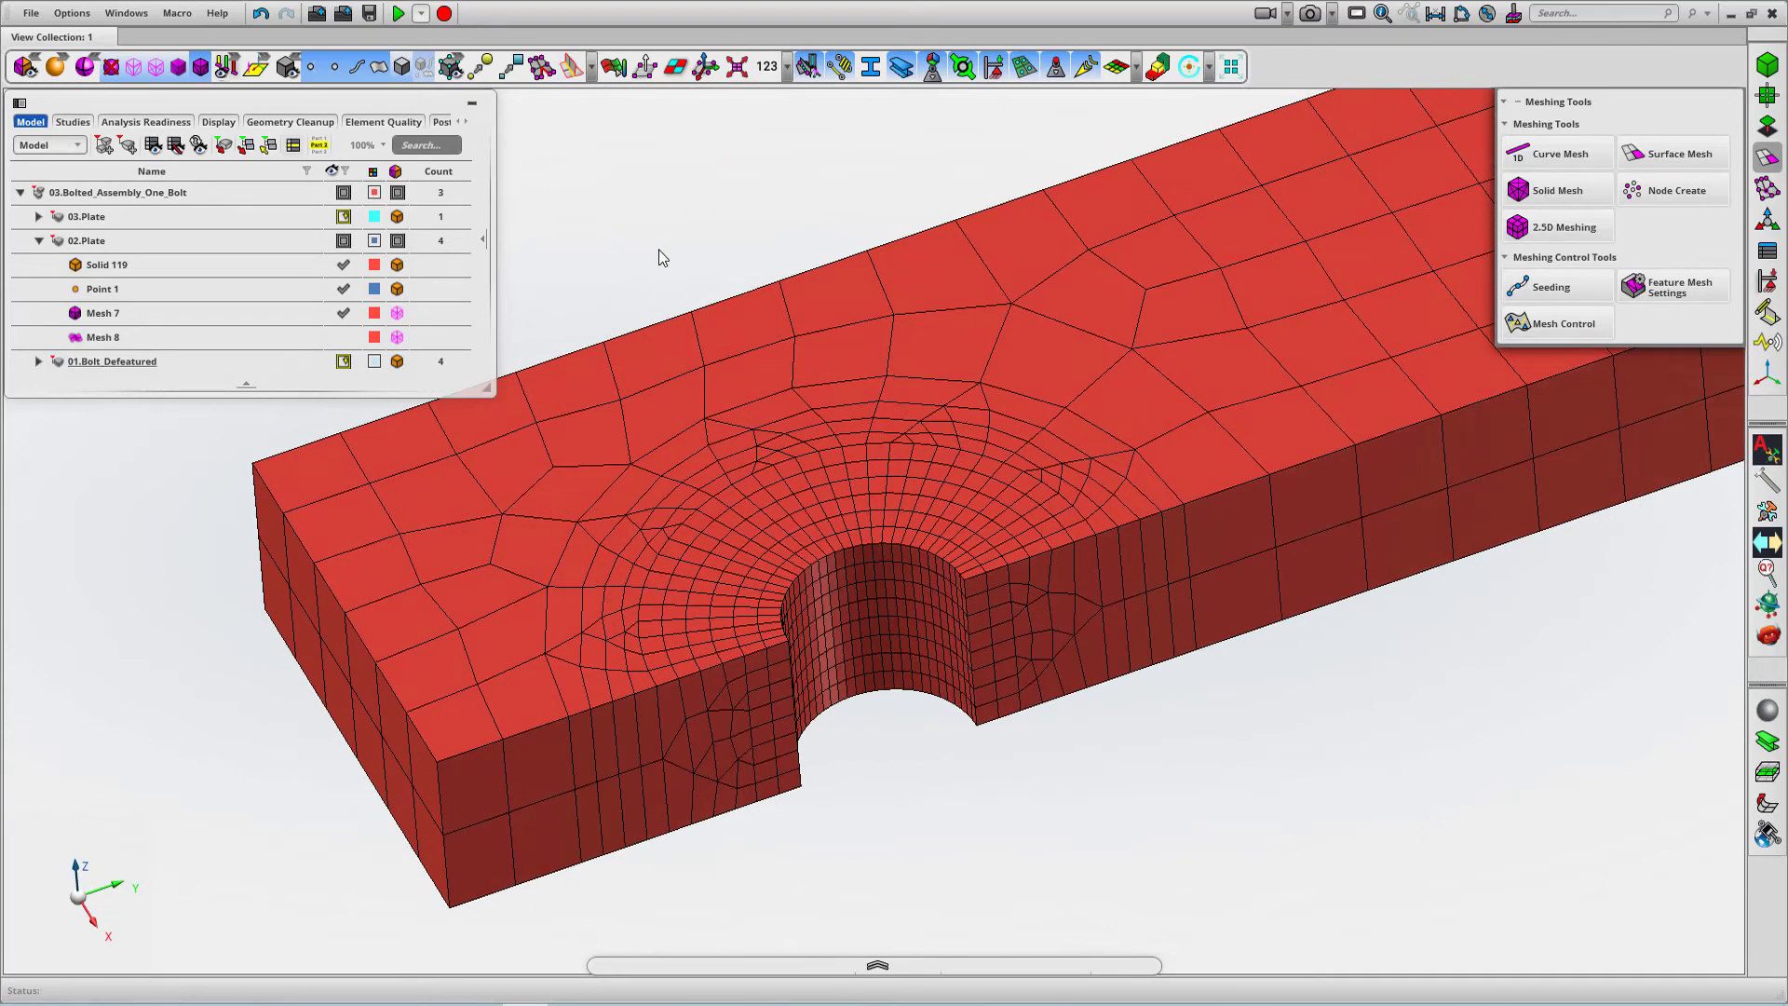